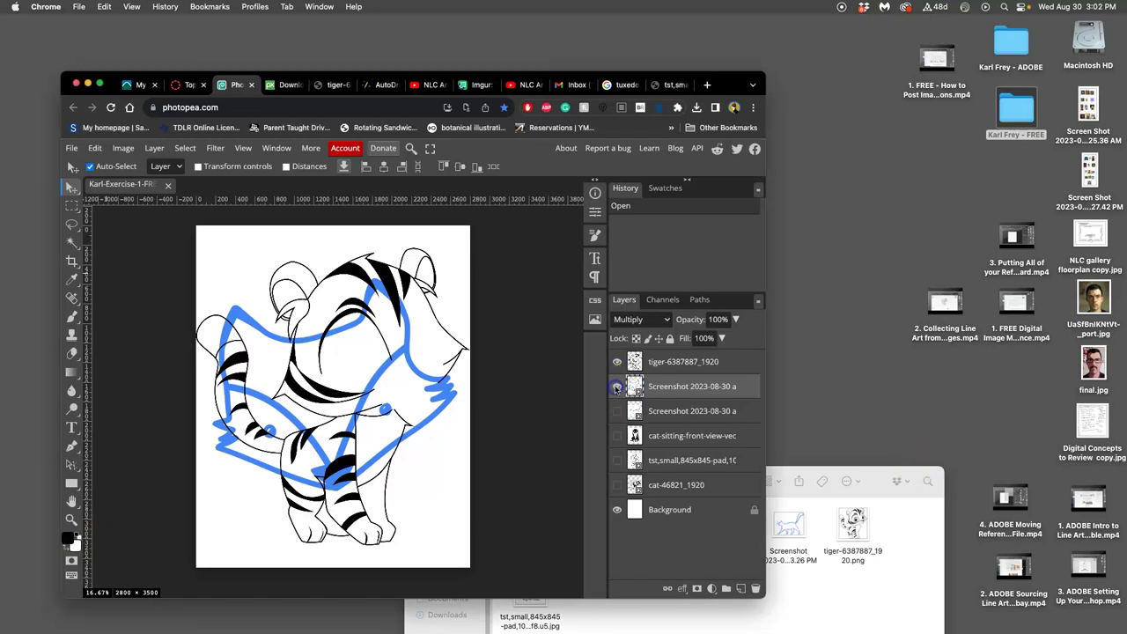
Hide the fox Screenshot layer and select the tiger-6387887_1920 layer for editing.
left_click(617, 386)
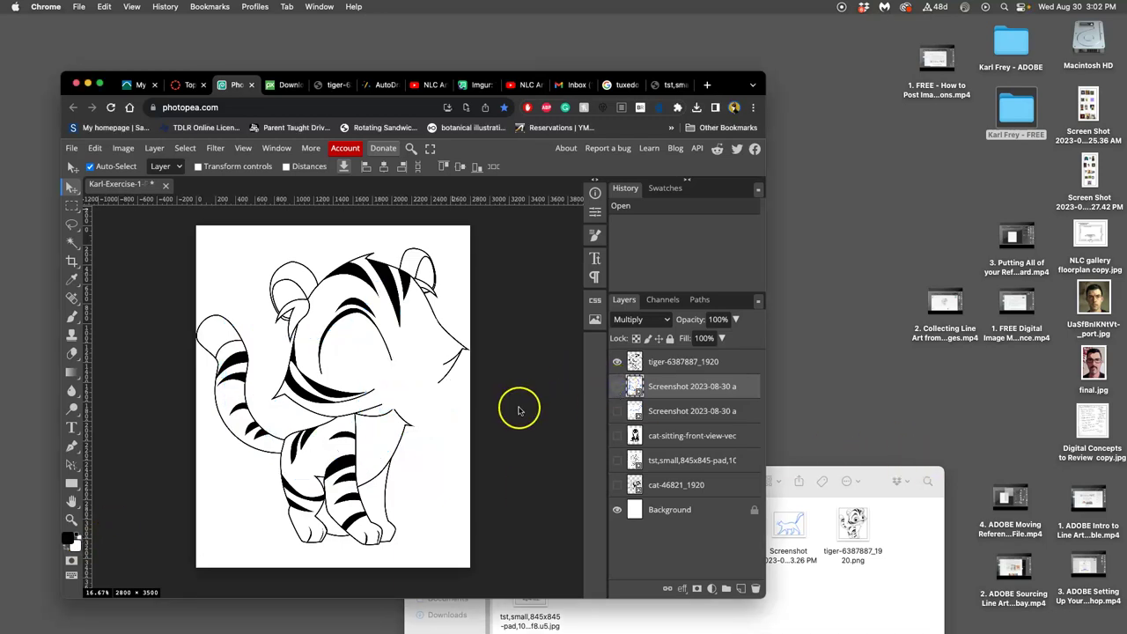
left_click(616, 362)
left_click(616, 362)
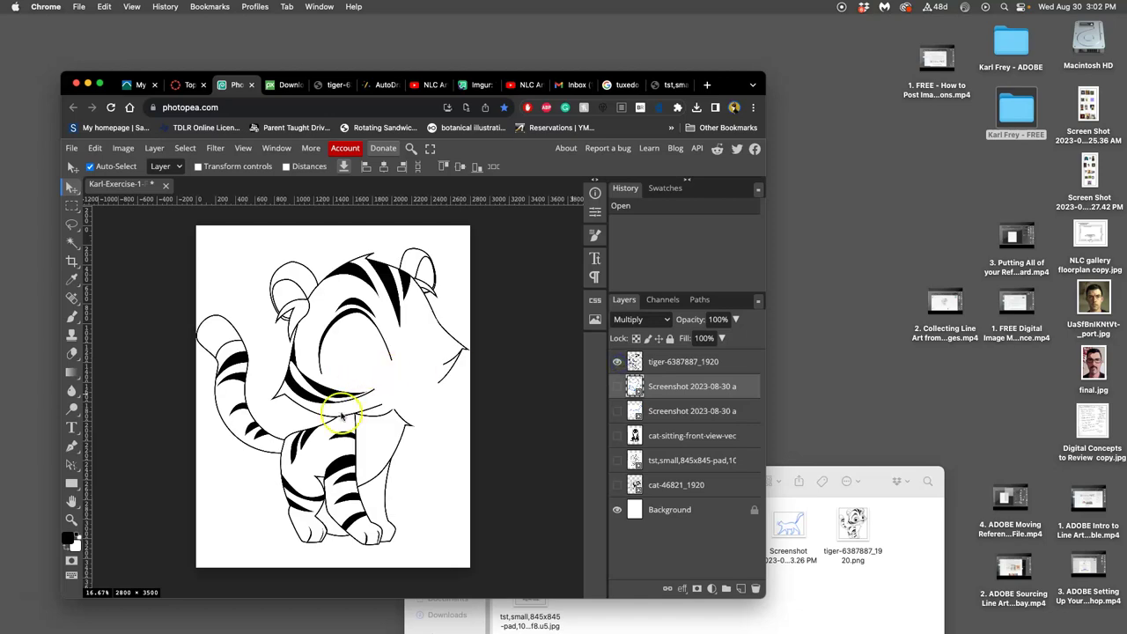
left_click(666, 371)
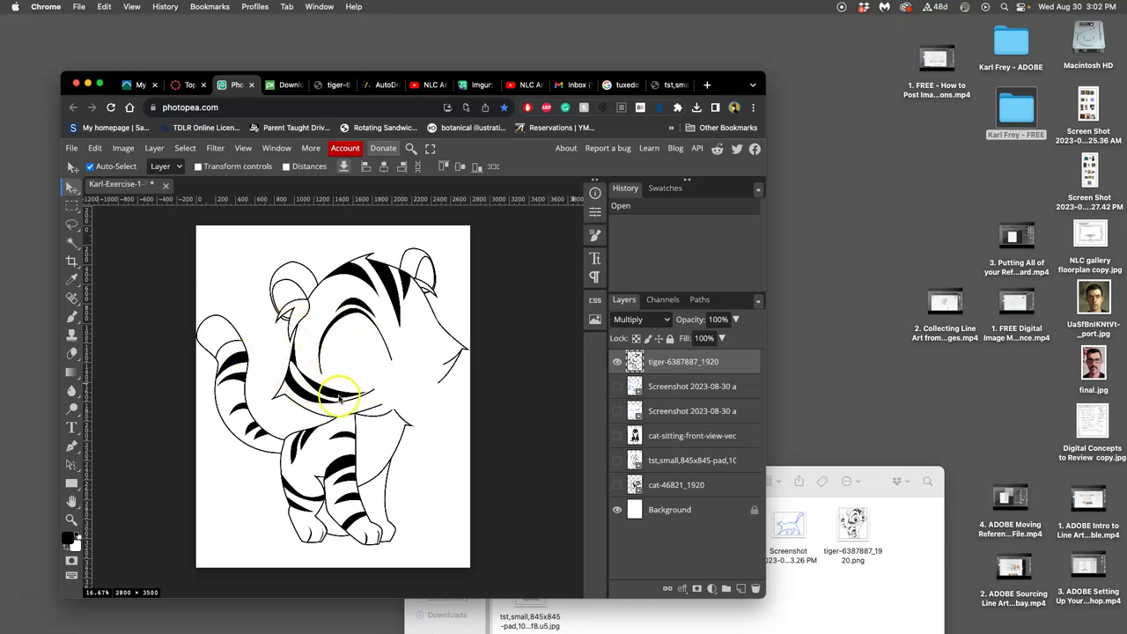
left_click(98, 148)
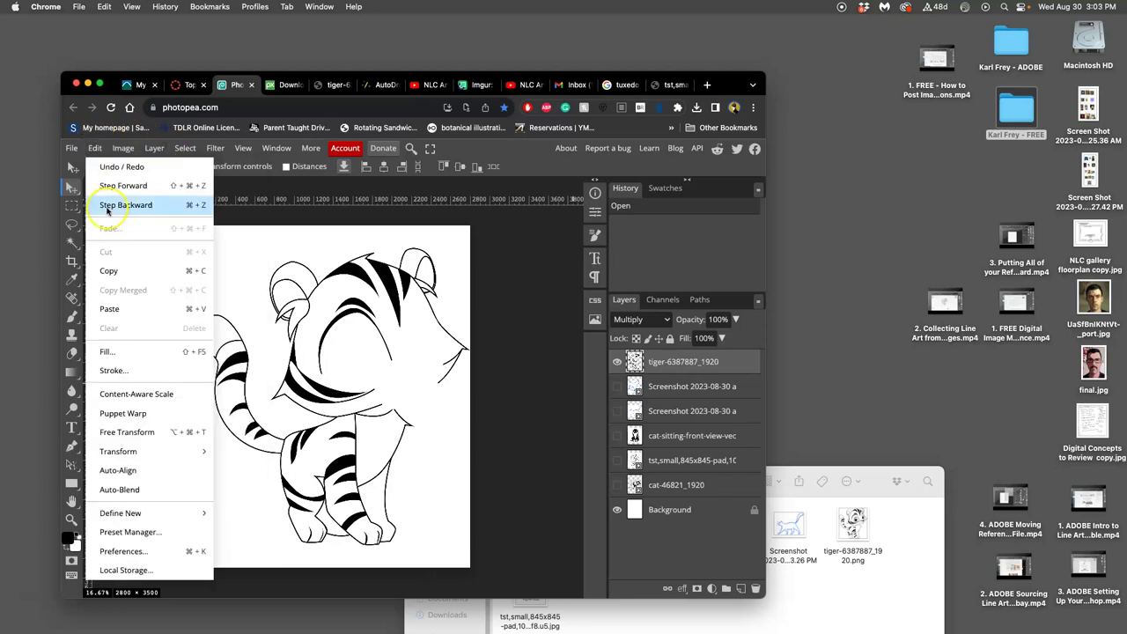
Free Transform the tiger to about 89% by 83%, rotated near -145°, and reposition it.
left_click(130, 436)
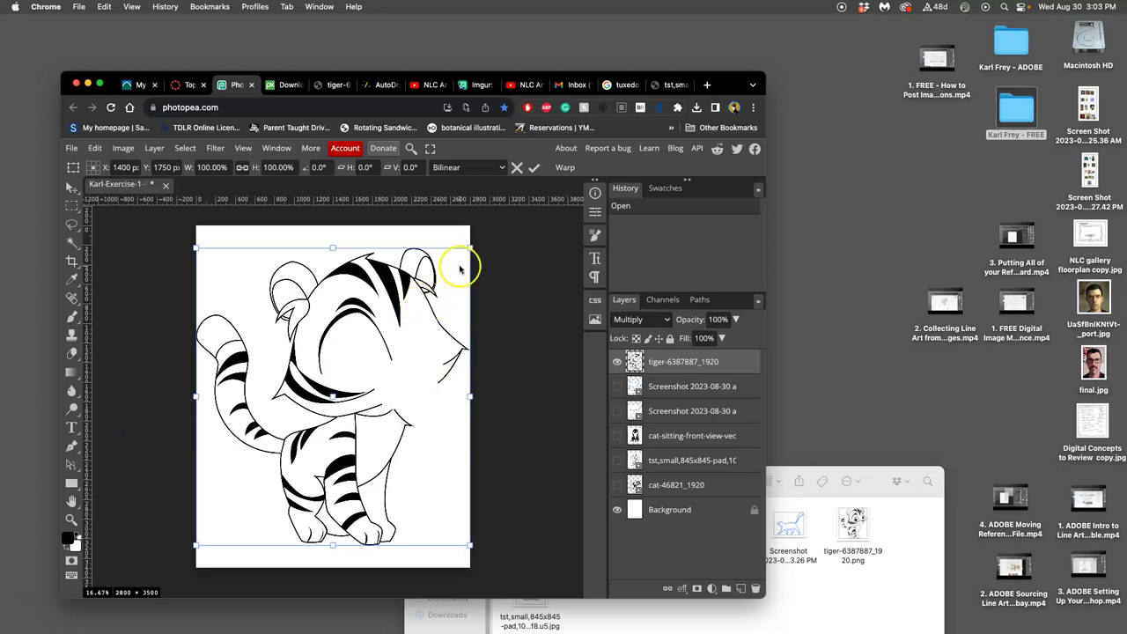
left_click_drag(470, 247, 244, 428)
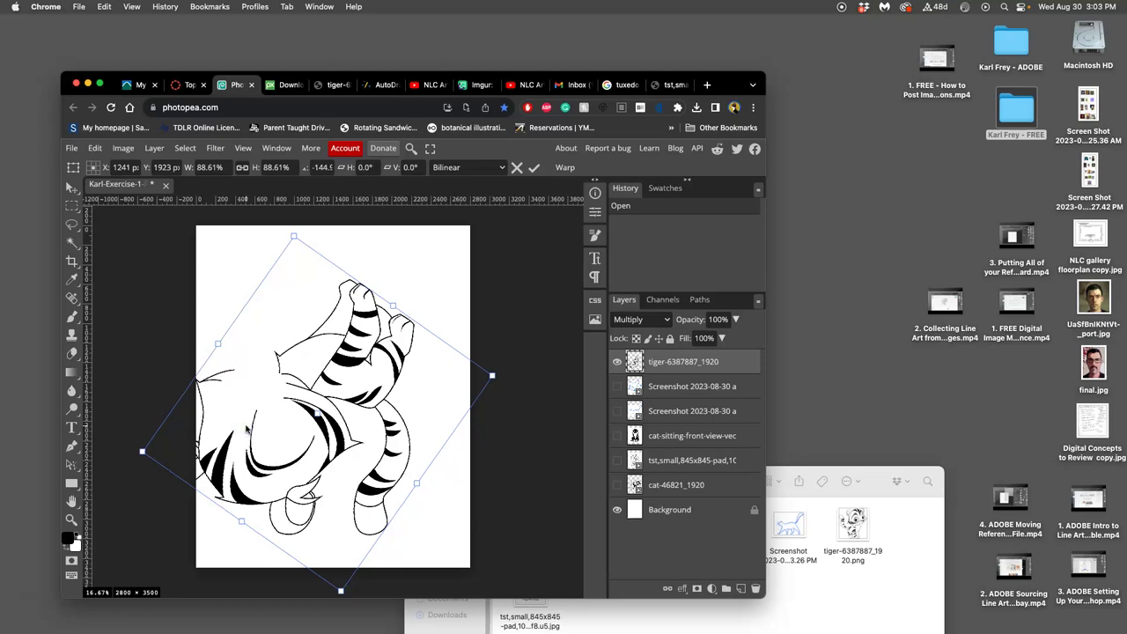
left_click_drag(306, 429, 355, 370)
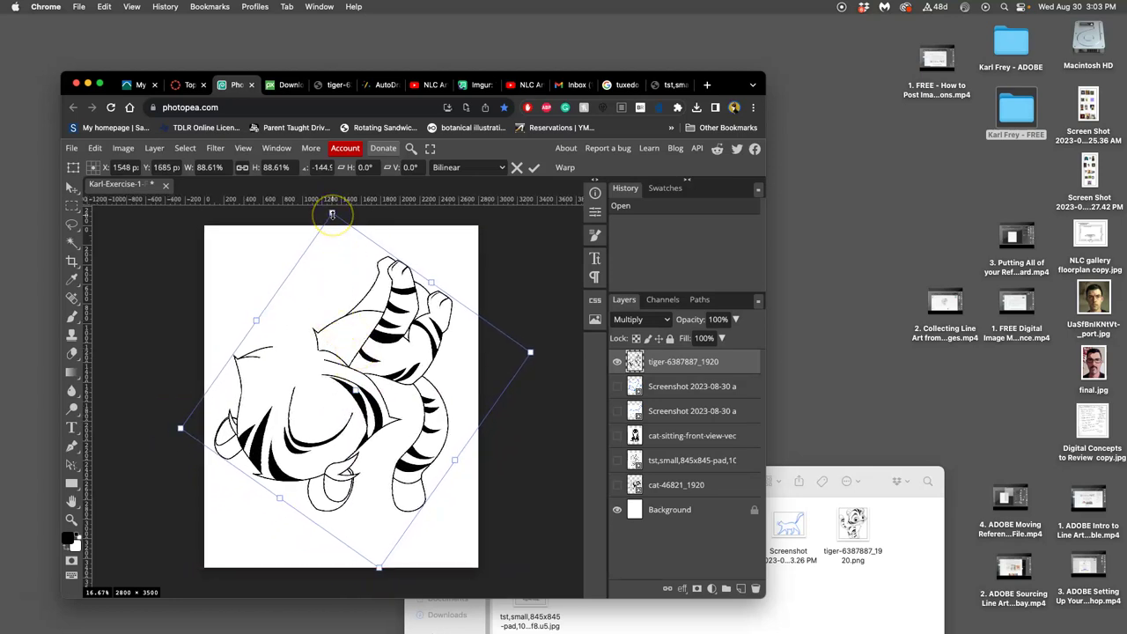
mouse_move(332, 214)
left_mouse_down()
mouse_move(364, 237)
mouse_move(414, 239)
mouse_move(317, 218)
mouse_move(328, 198)
mouse_move(323, 225)
left_mouse_up()
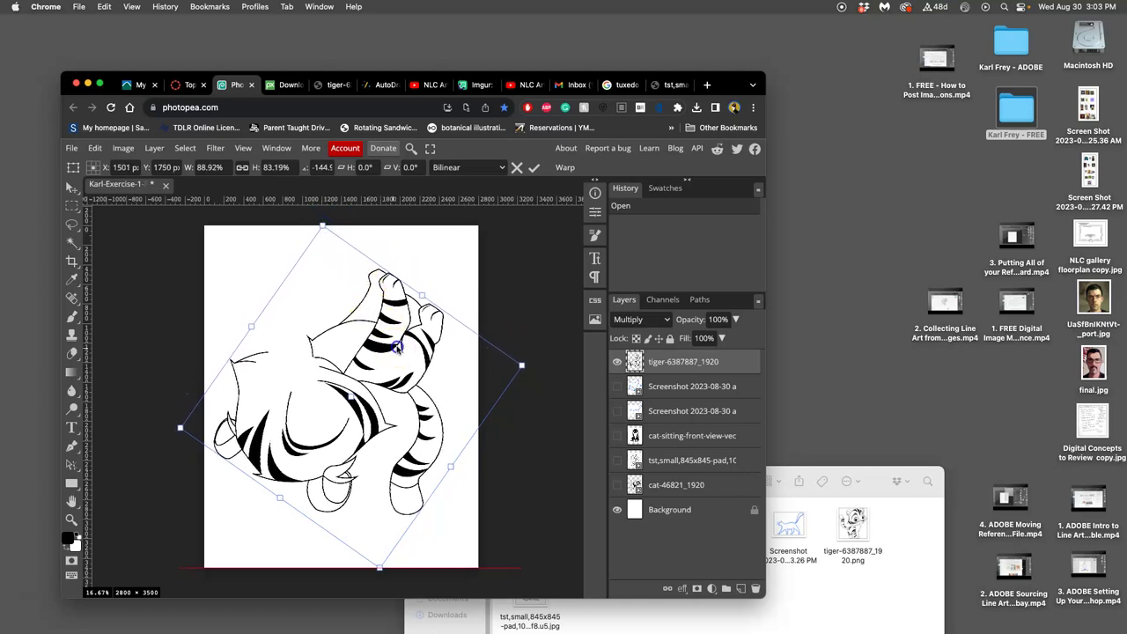
left_click_drag(397, 347, 402, 345)
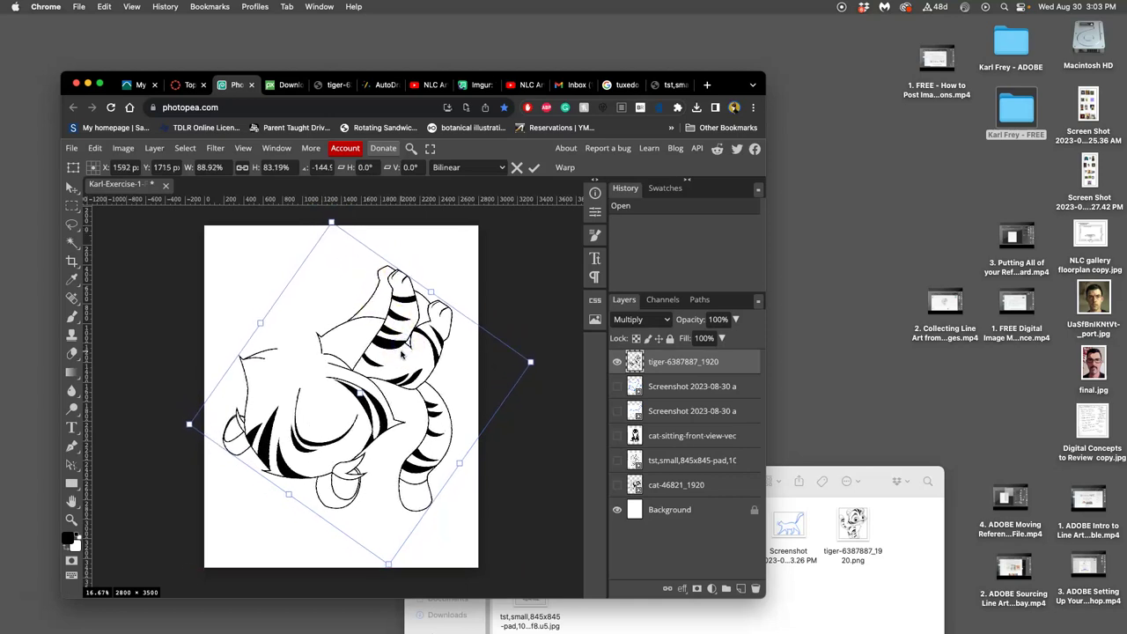
Flip the tiger horizontally, vertically, then horizontally again so it sits upright.
right_click(384, 354)
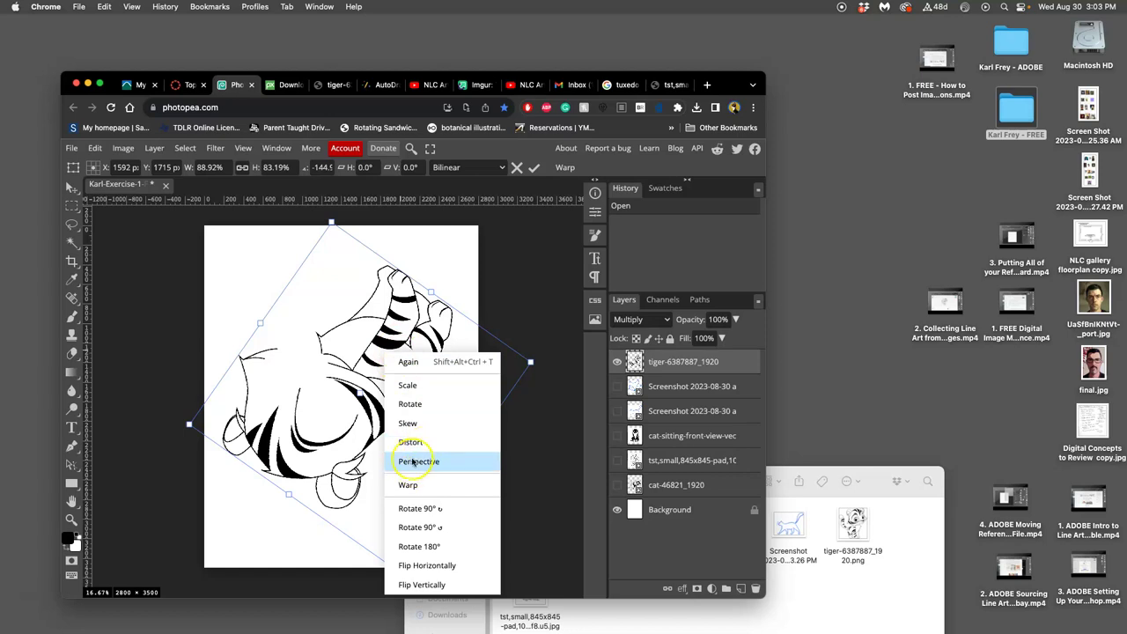
left_click(414, 566)
right_click(393, 423)
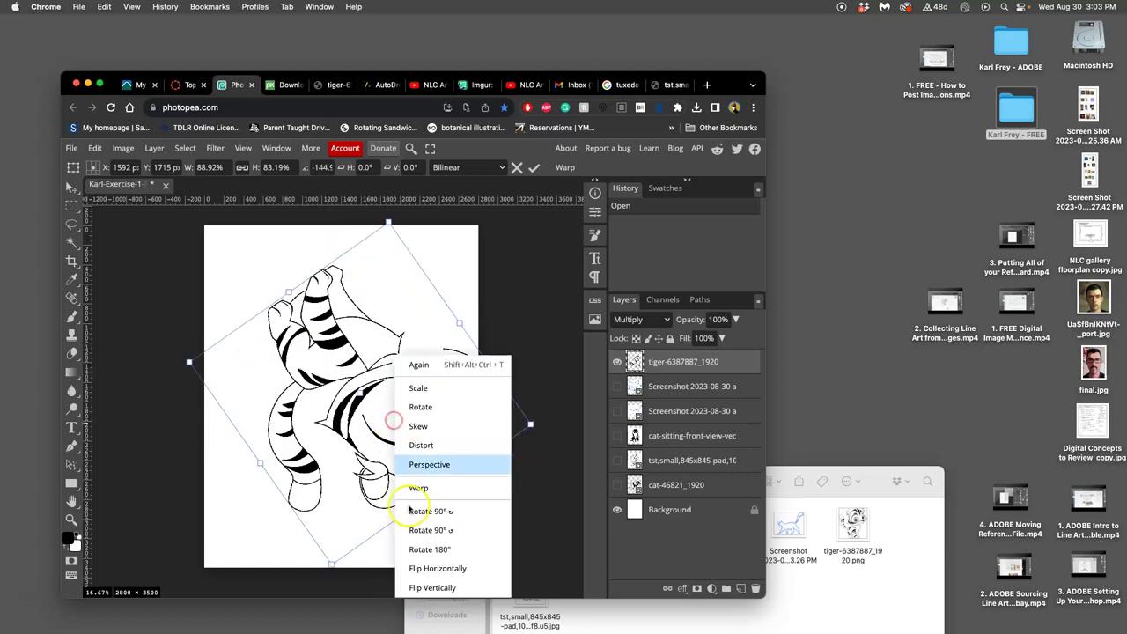
left_click(416, 581)
right_click(393, 450)
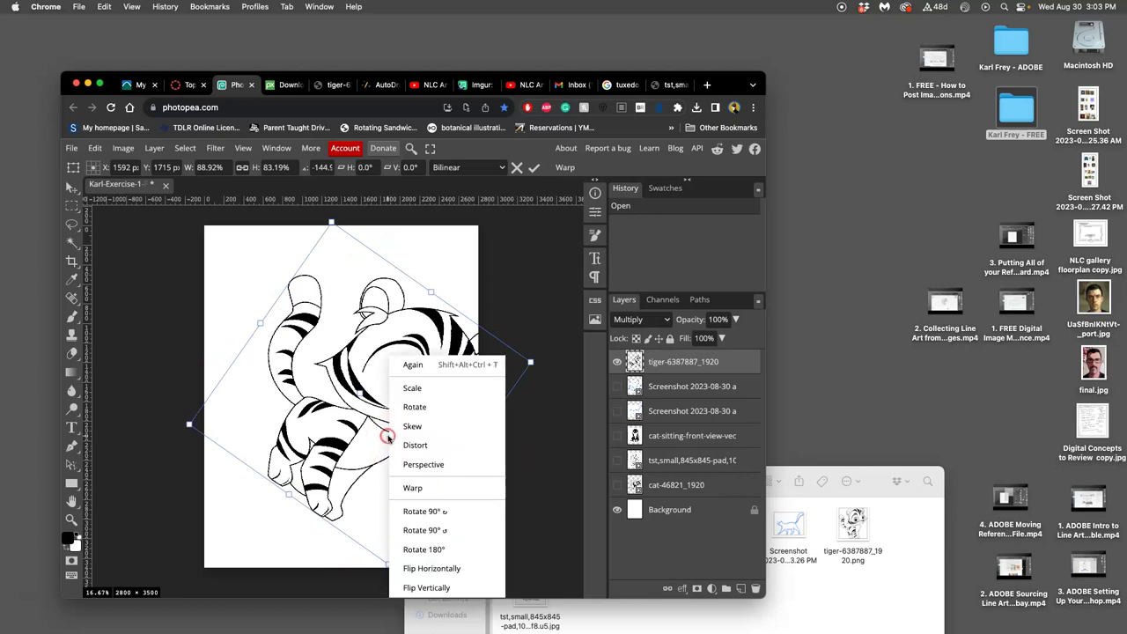
left_click(433, 569)
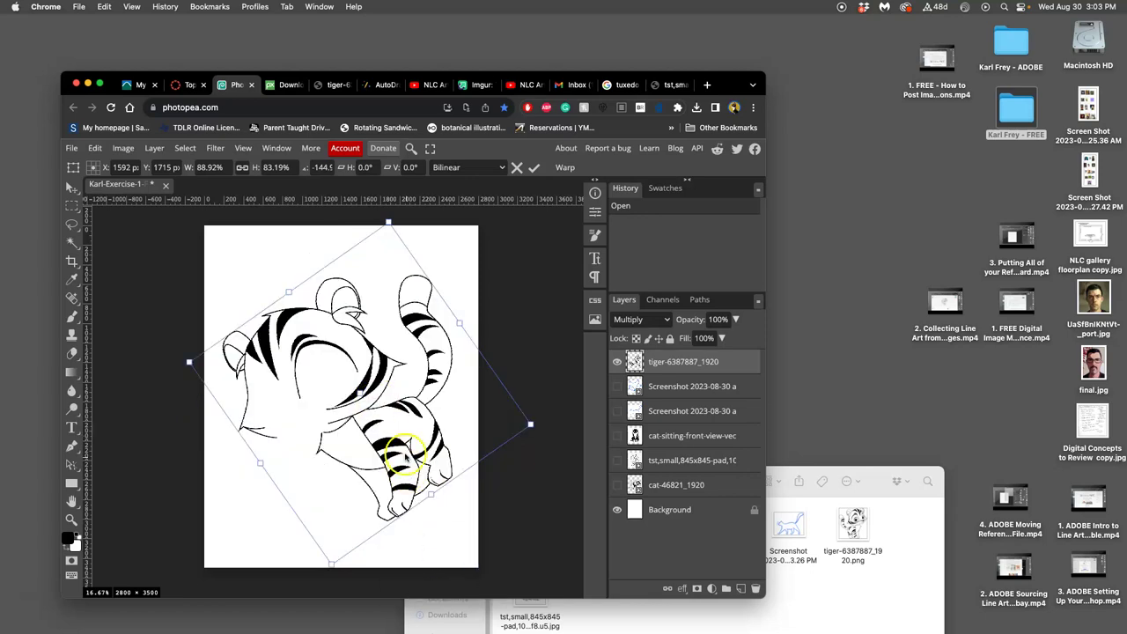
right_click(393, 407)
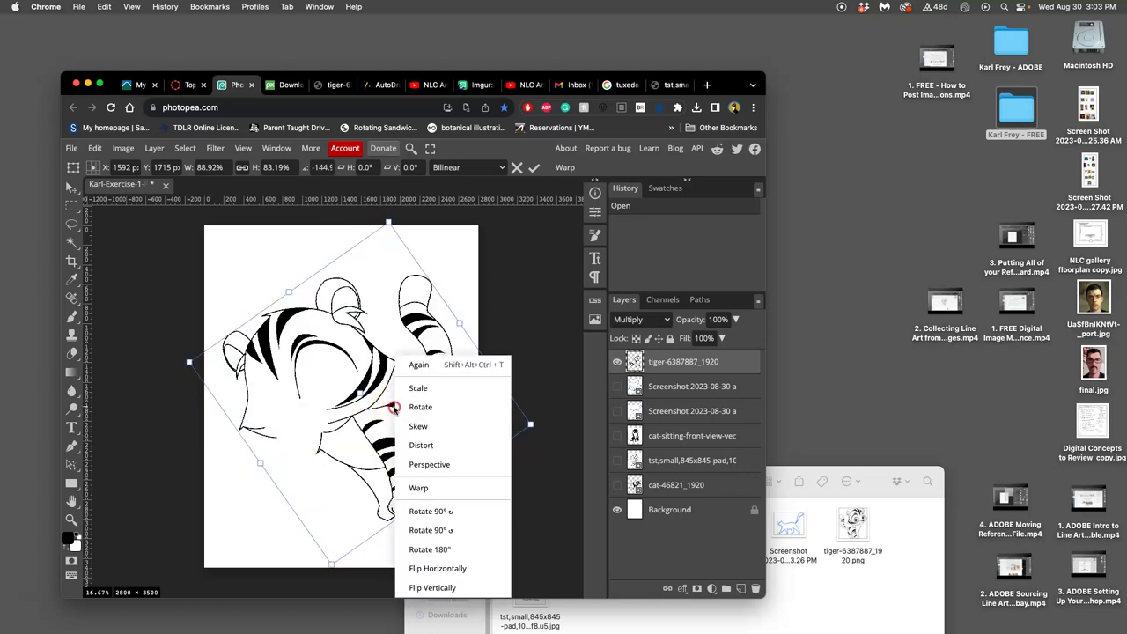
Warp the tiger's eye stripes, tail, top and head into a curved, leaning pose.
left_click(419, 487)
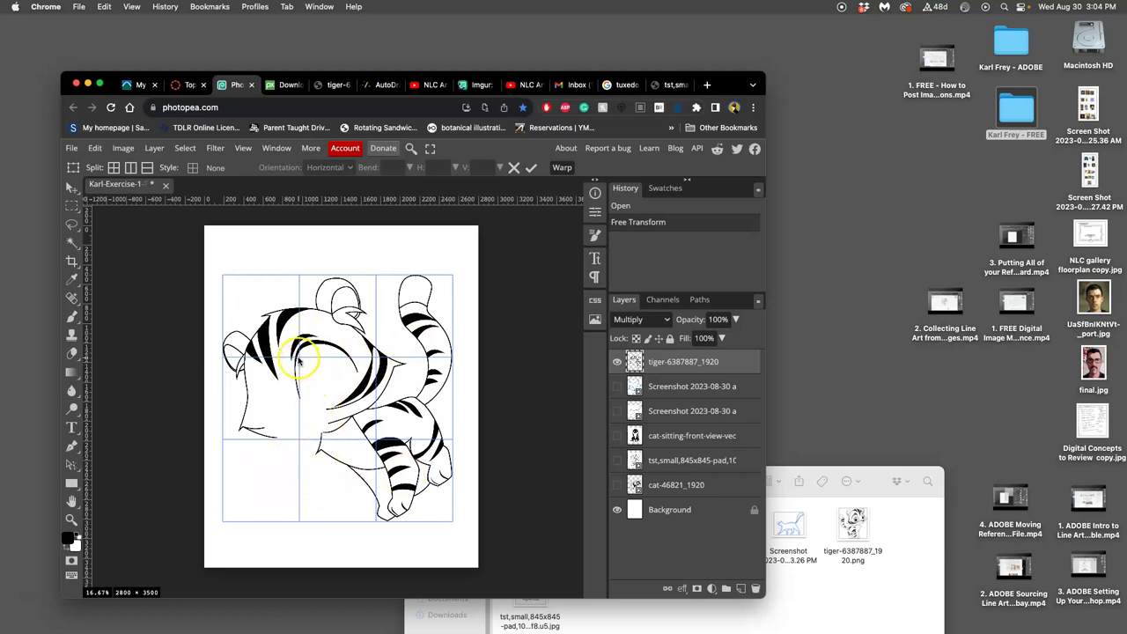
left_click_drag(299, 359, 370, 343)
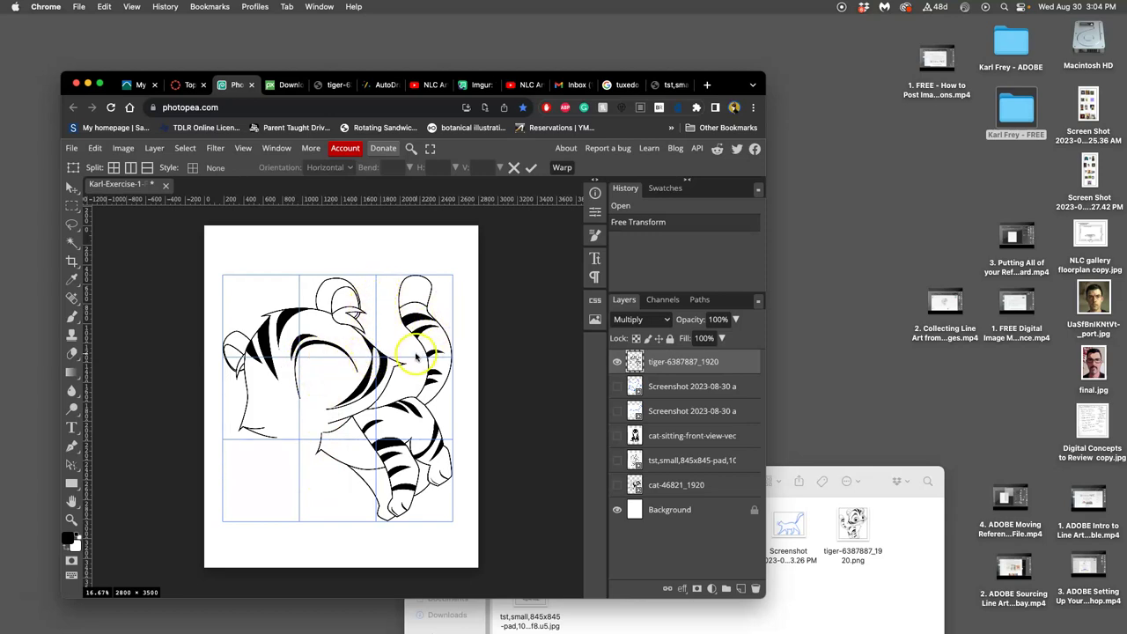
left_click_drag(414, 359, 410, 330)
left_click(395, 278)
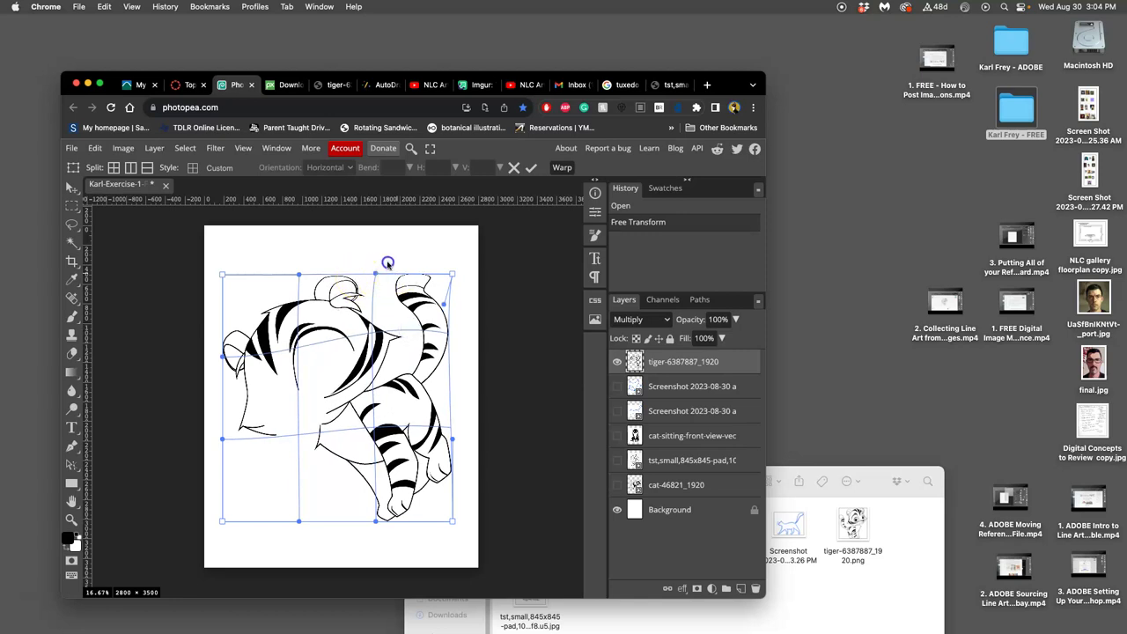
left_click_drag(394, 268, 365, 247)
left_click_drag(451, 275, 465, 301)
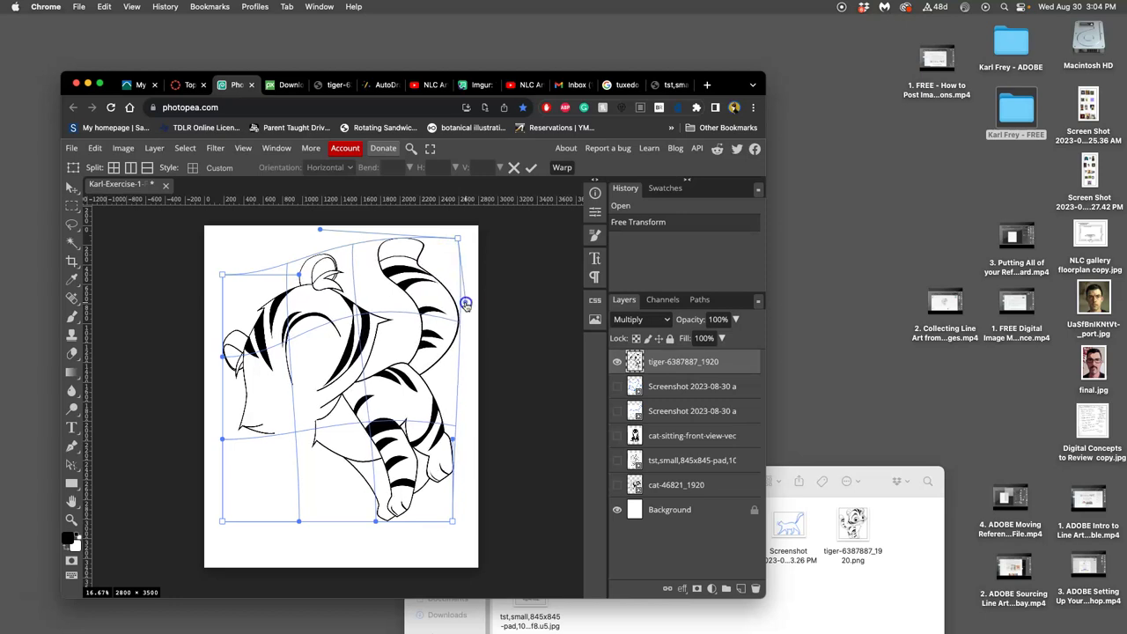
left_click_drag(225, 277, 224, 278)
mouse_move(225, 442)
left_mouse_down()
mouse_move(256, 413)
mouse_move(243, 433)
left_mouse_up()
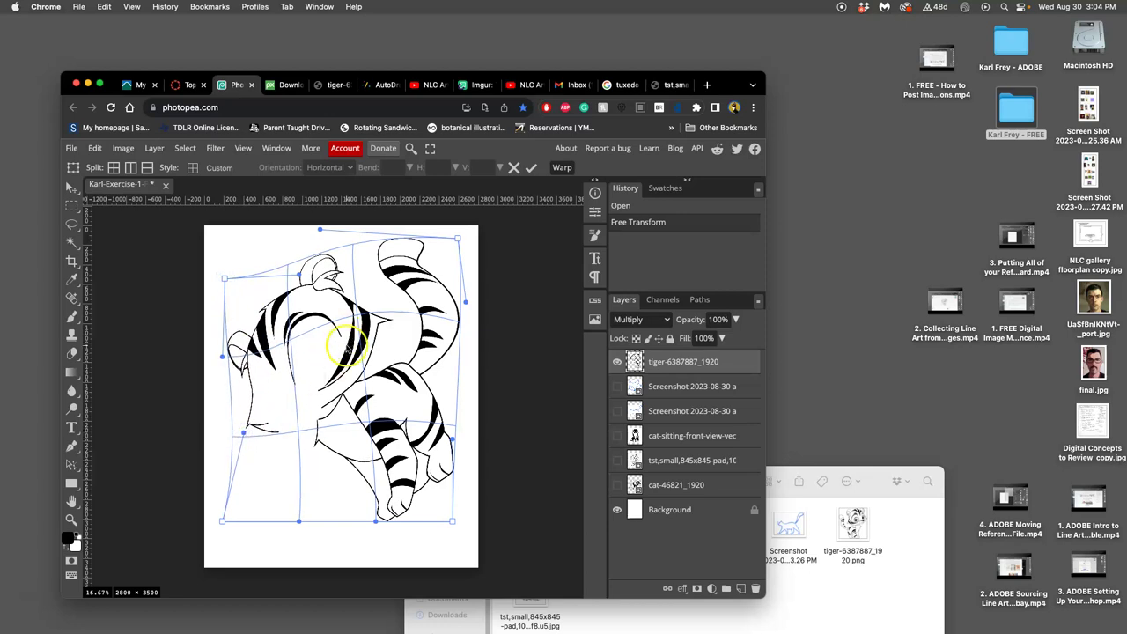
Warp the tiger's lower body and legs into a leaning shape and commit the warp.
right_click(345, 350)
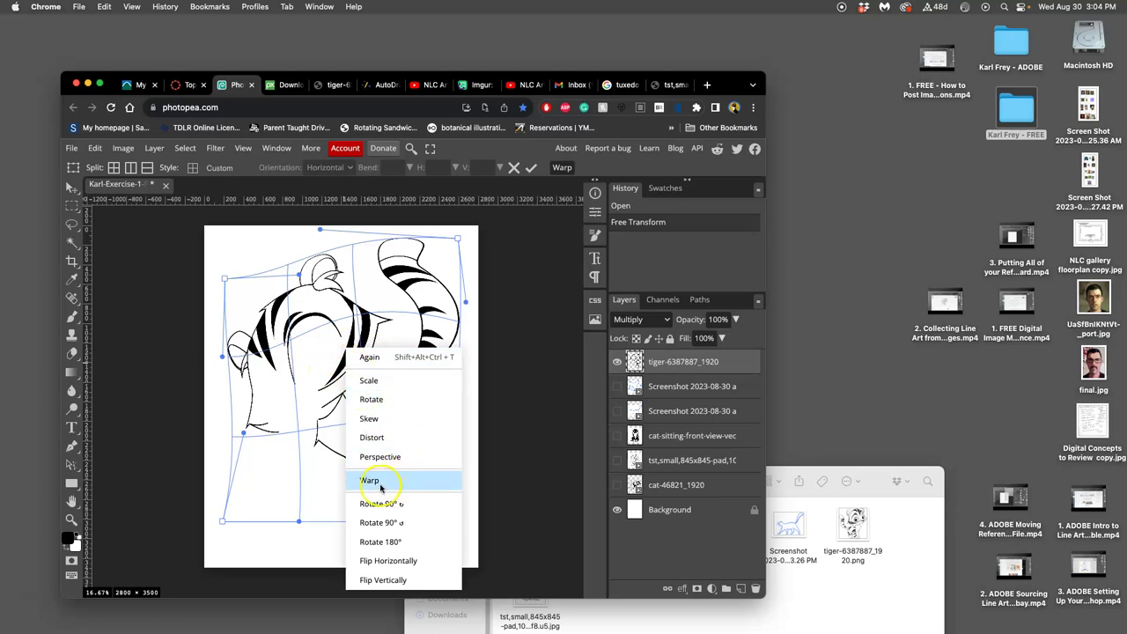
left_click(320, 431)
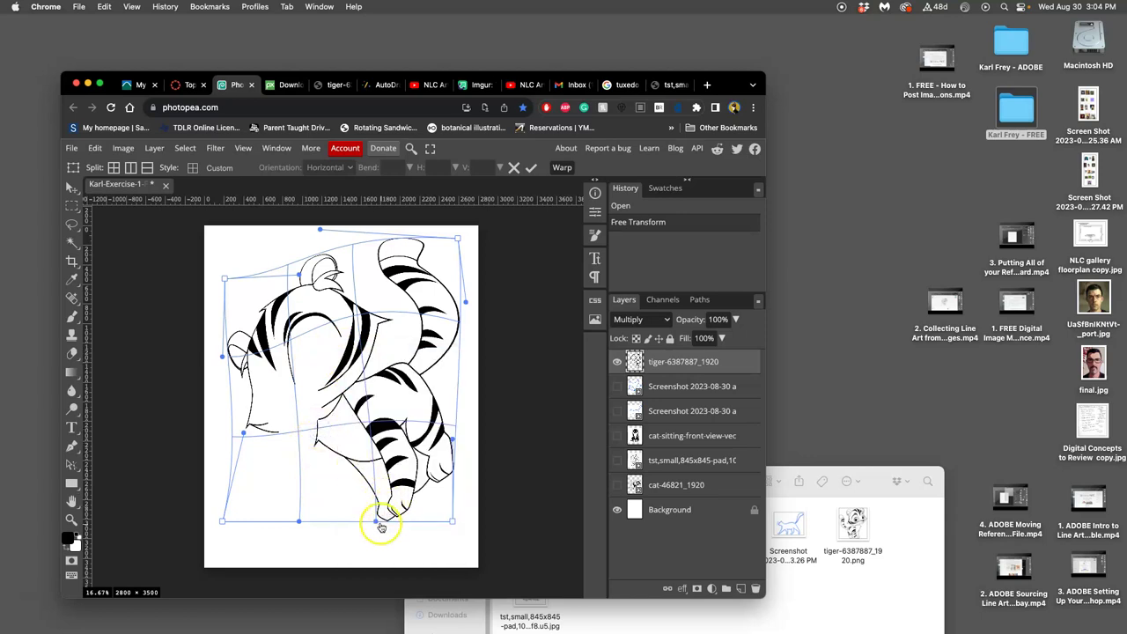
left_click_drag(371, 528, 326, 530)
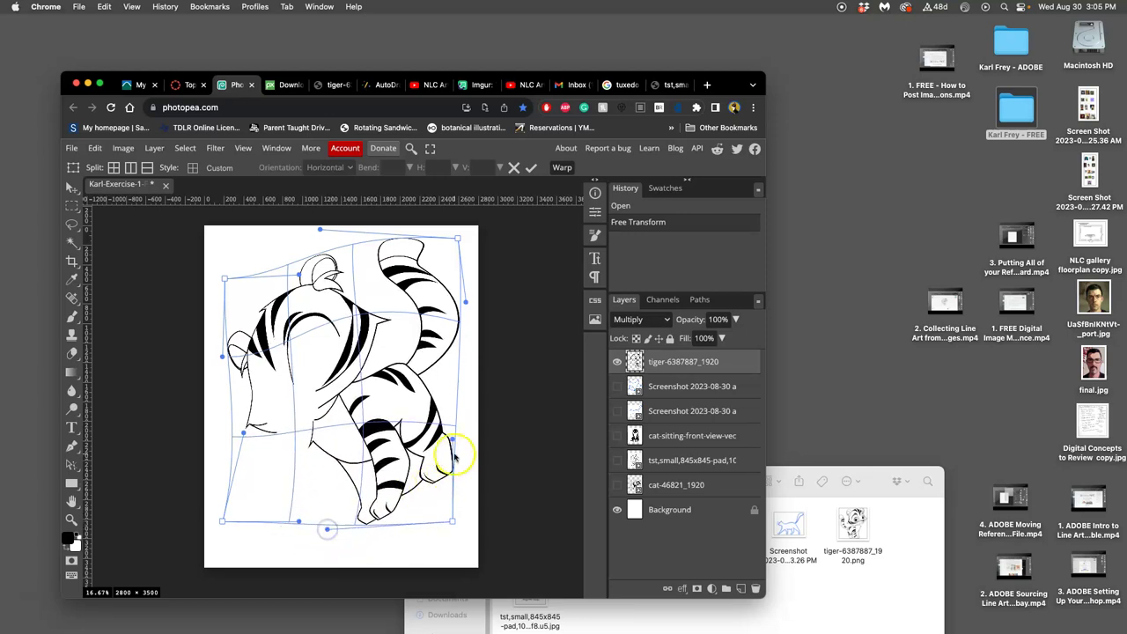
mouse_move(450, 522)
left_mouse_down()
mouse_move(467, 471)
mouse_move(470, 514)
left_mouse_up()
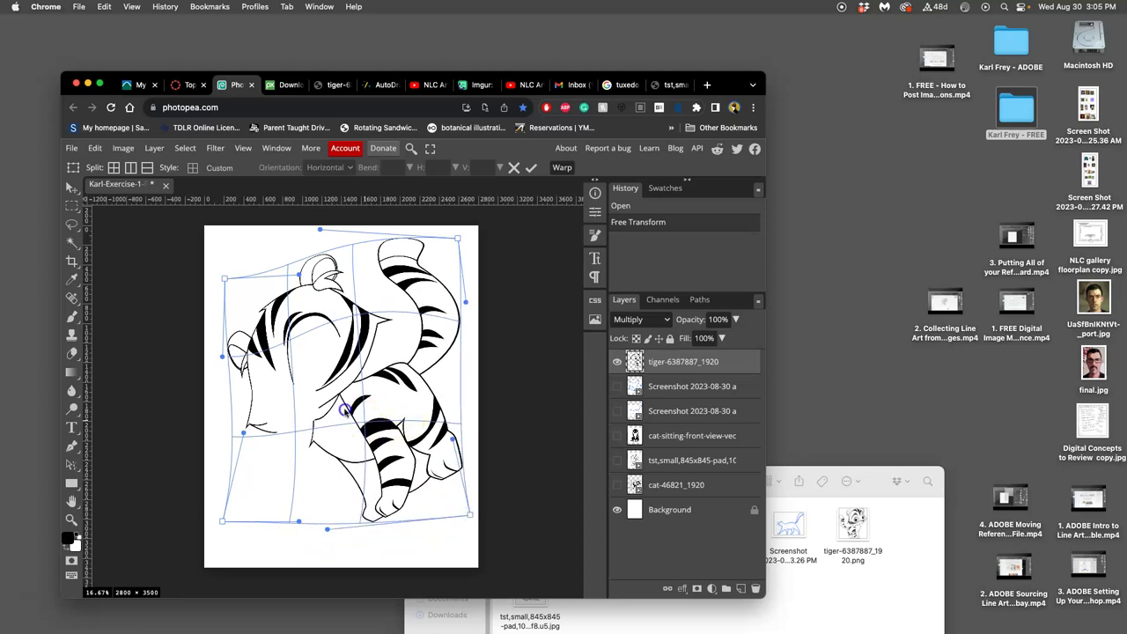
left_click_drag(345, 409, 369, 422)
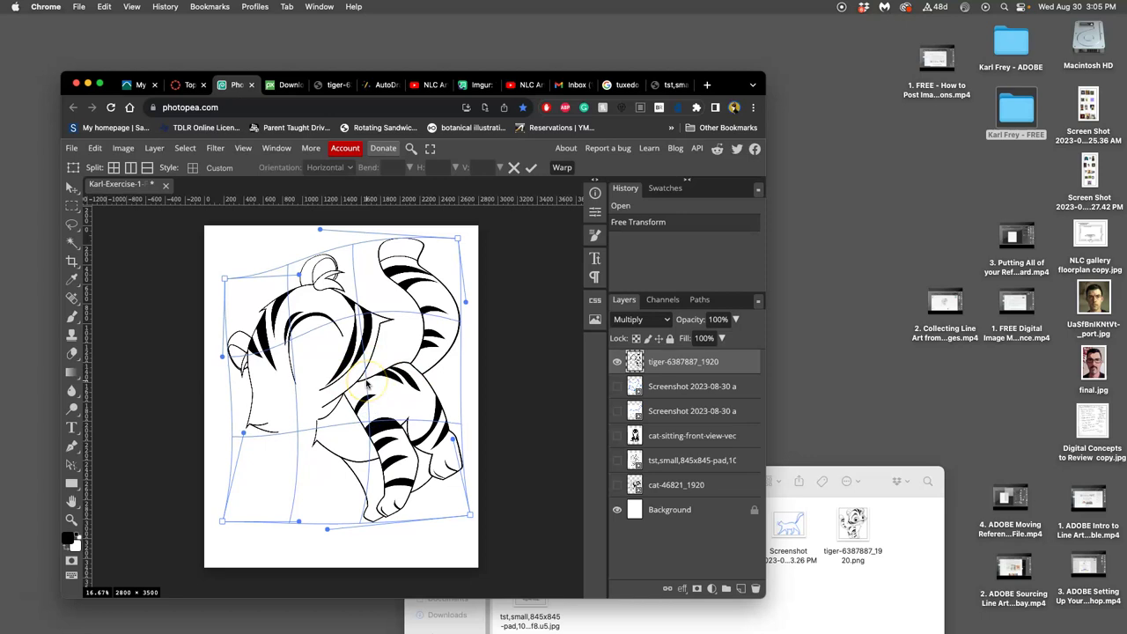
key("Return")
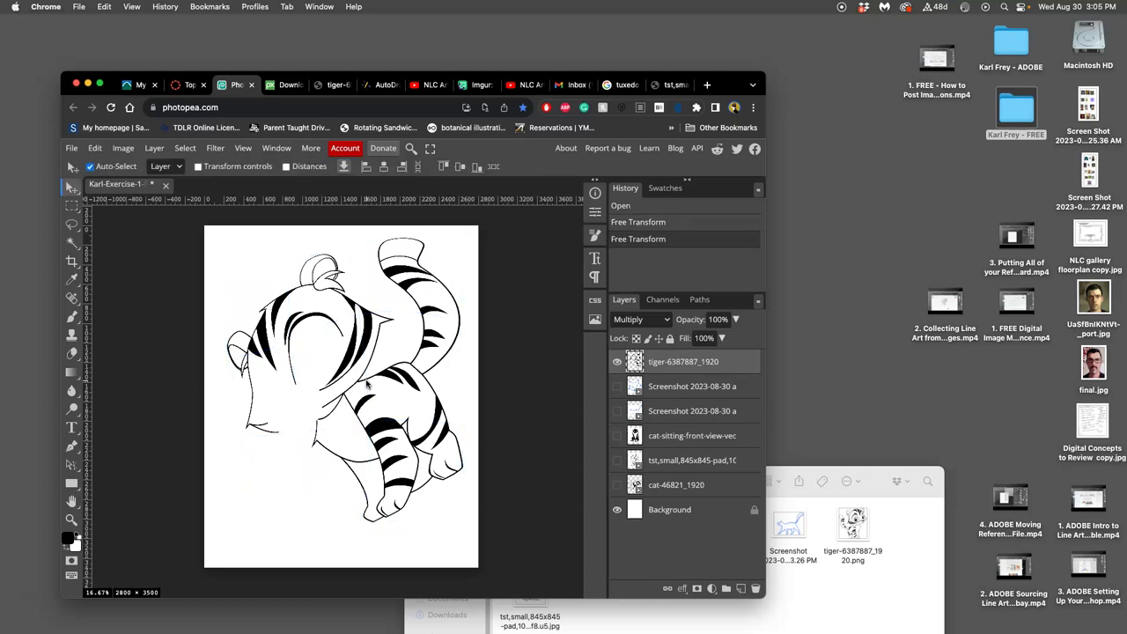
Compare the tiger's history states before and after warping, then show the fox layer.
left_click(641, 225)
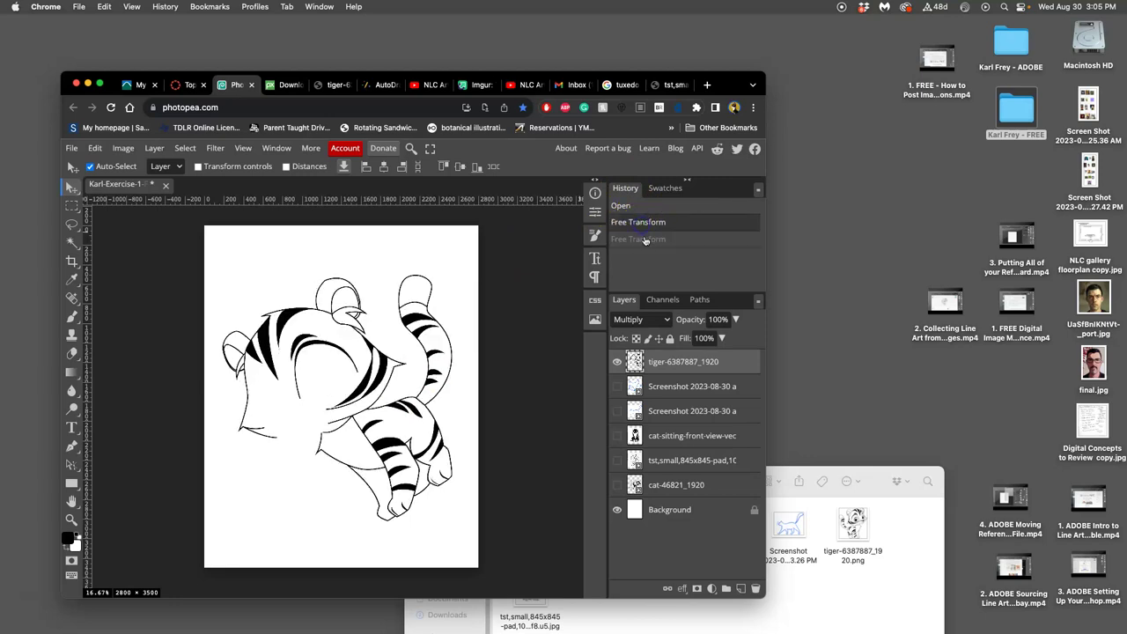
left_click(644, 242)
left_click(641, 224)
left_click(637, 208)
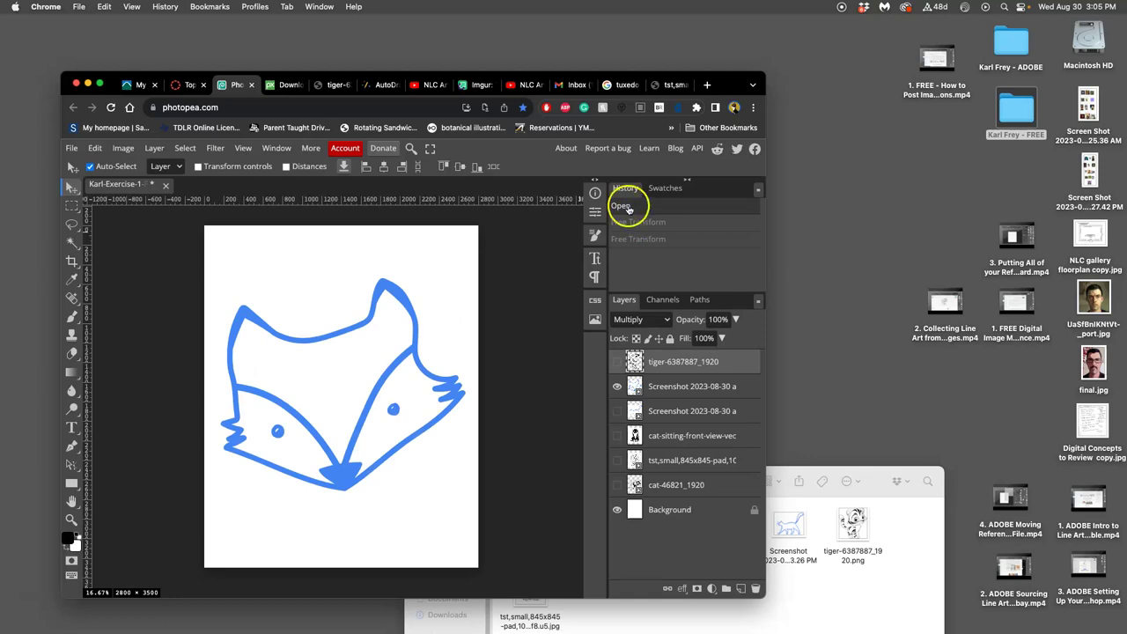
left_click(653, 225)
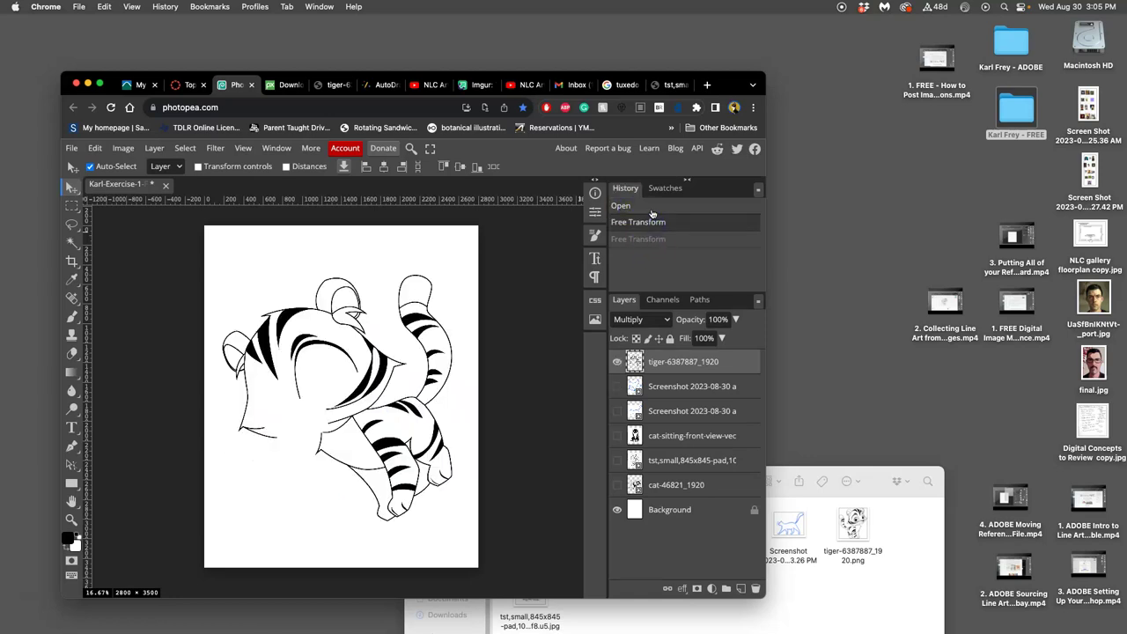
left_click(651, 207)
left_click(647, 240)
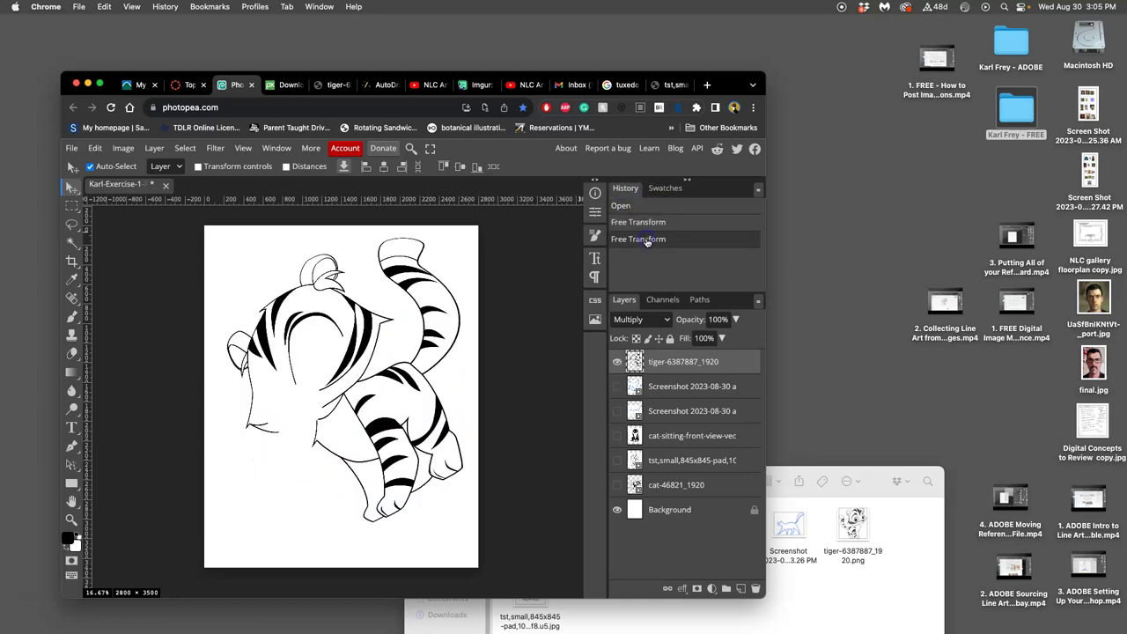
left_click(644, 224)
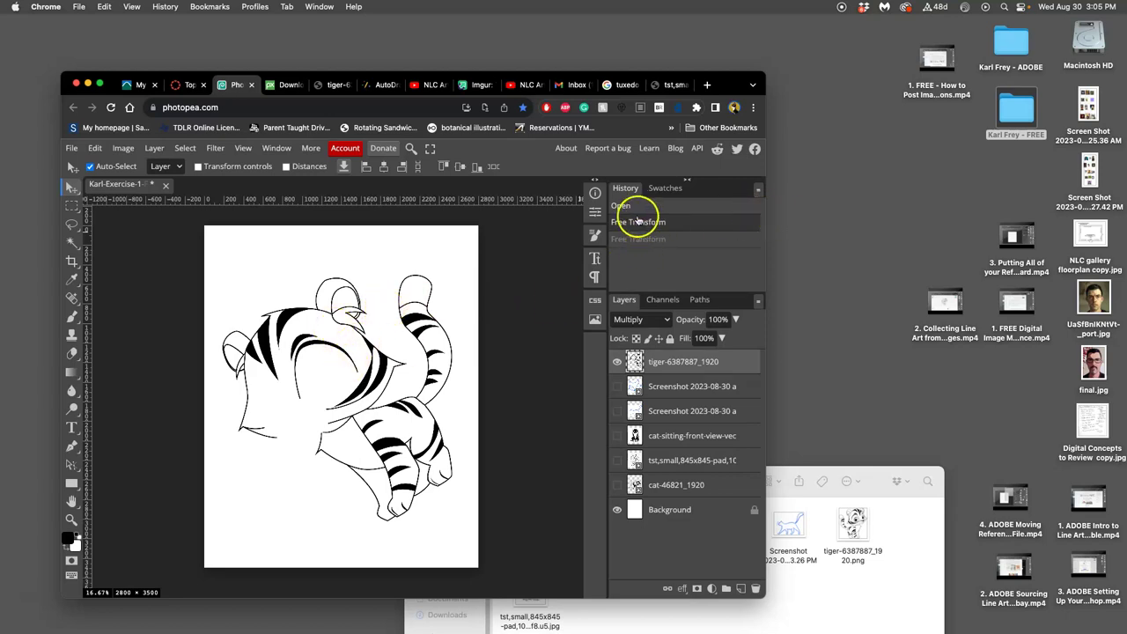
left_click(617, 386)
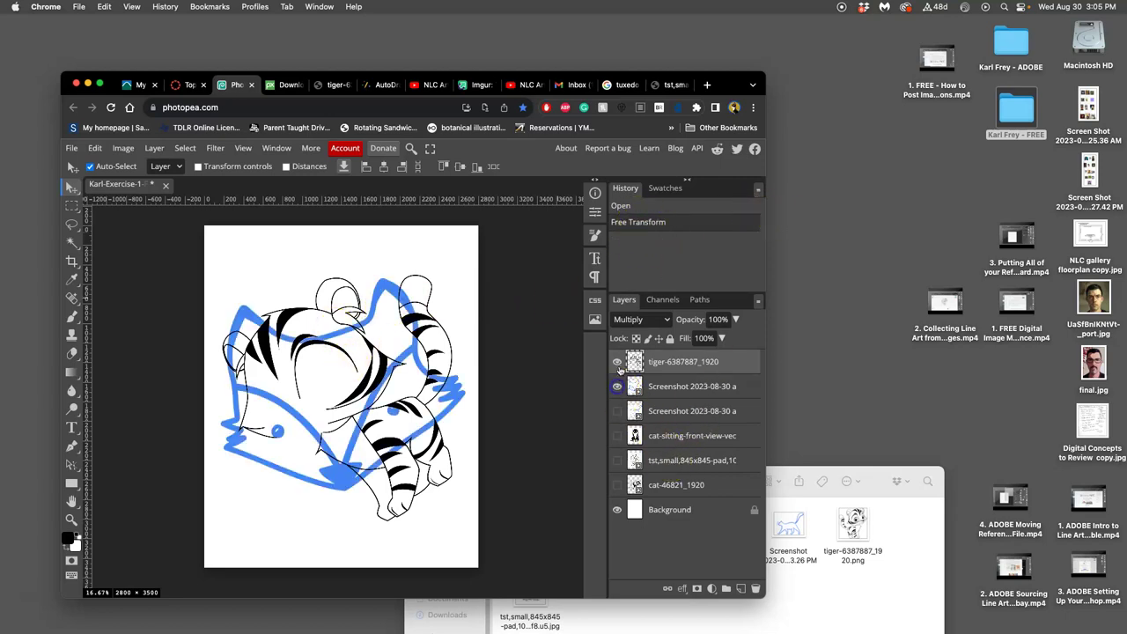
Hide the tiger, rasterize the fox layer, and lasso-delete both of the fox's eyes.
left_click(618, 362)
left_click(700, 388)
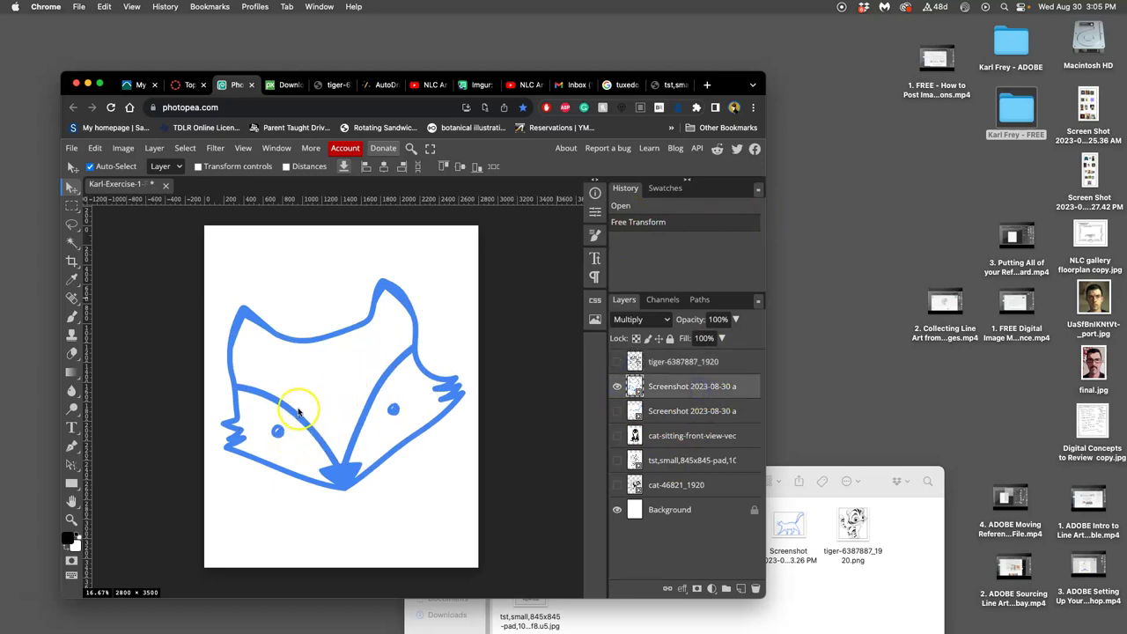
left_click(71, 224)
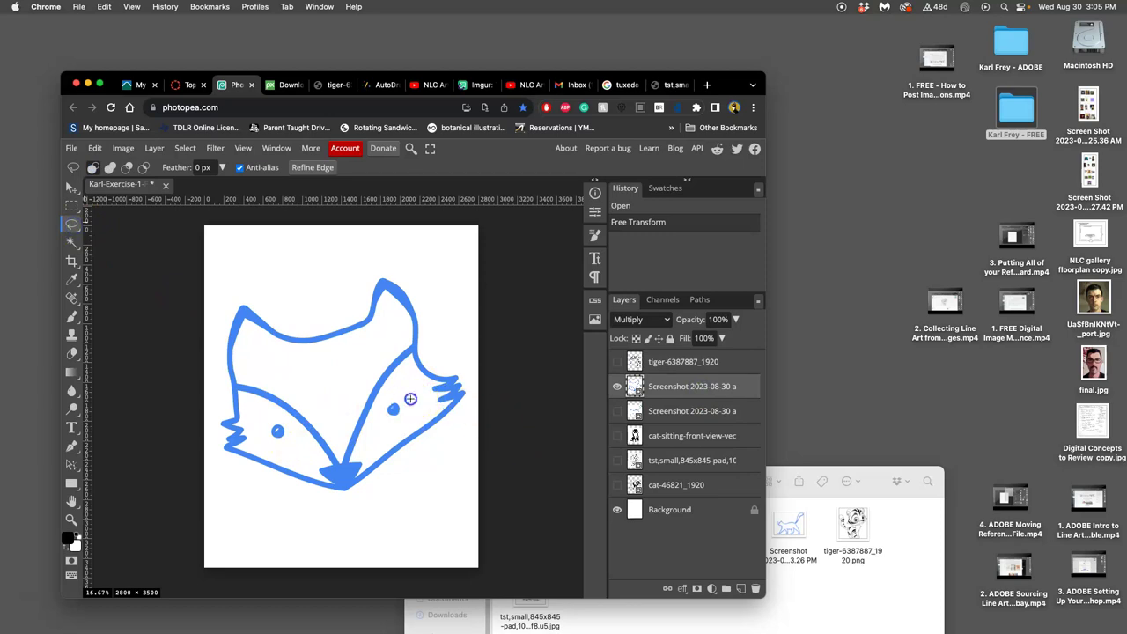
left_click_drag(377, 420, 414, 402)
key("BackSpace")
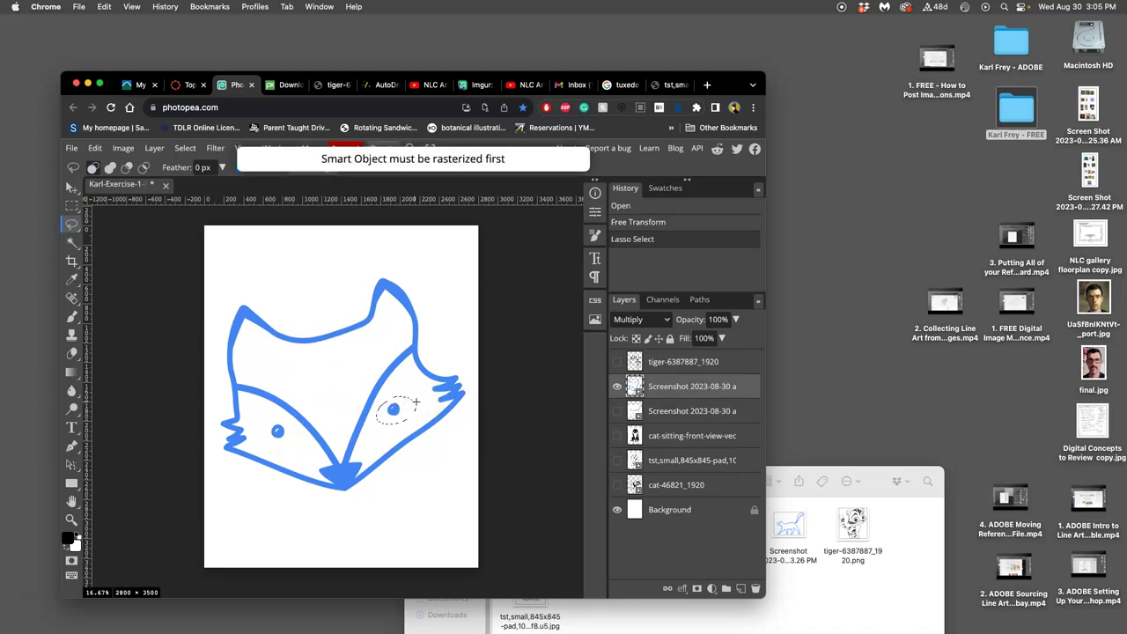
right_click(683, 386)
left_click(603, 413)
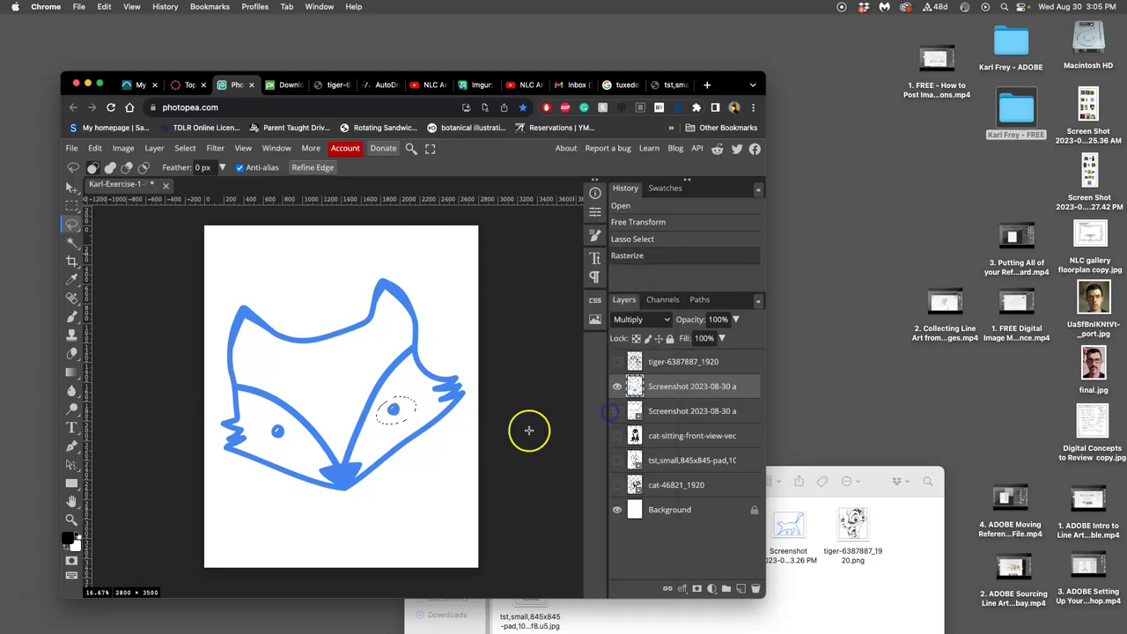
key("BackSpace")
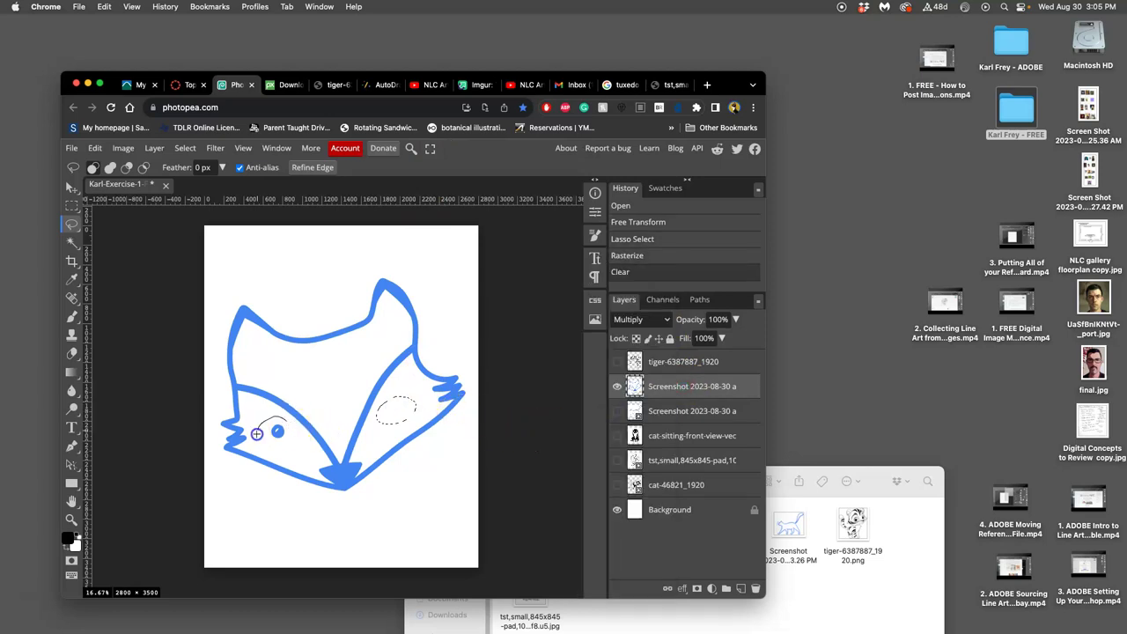
left_click_drag(257, 433, 259, 441)
key("BackSpace")
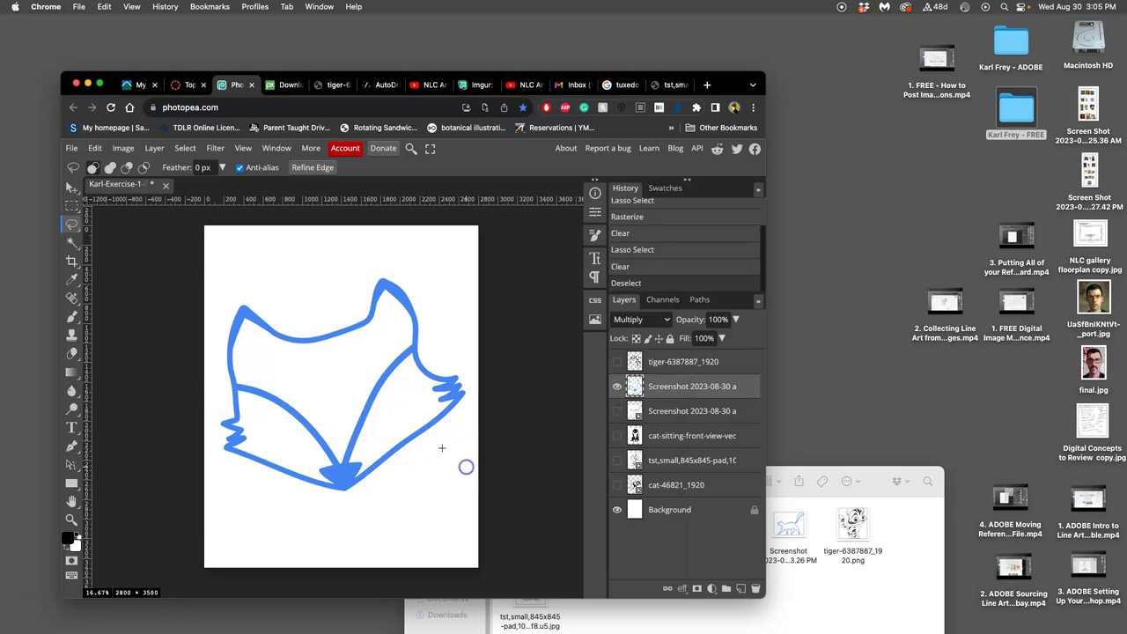
Lasso-delete the fox's right ear strokes and the leftover ear-tip stroke.
left_click_drag(440, 327, 425, 346)
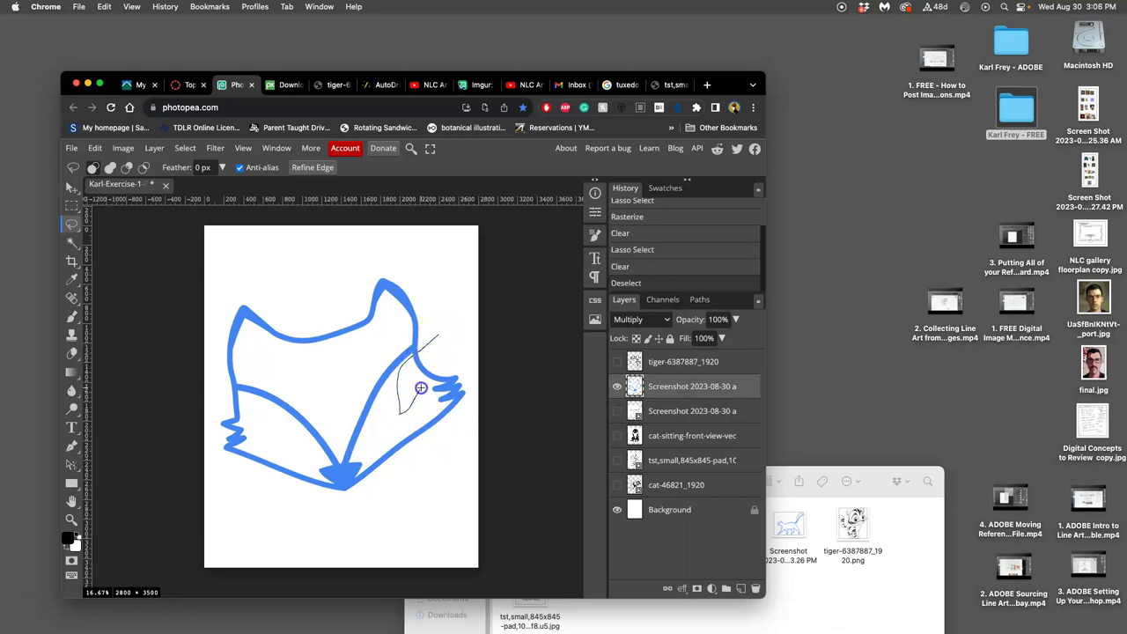
mouse_move(451, 338)
left_mouse_down()
mouse_move(410, 265)
mouse_move(359, 257)
mouse_move(365, 359)
left_mouse_up()
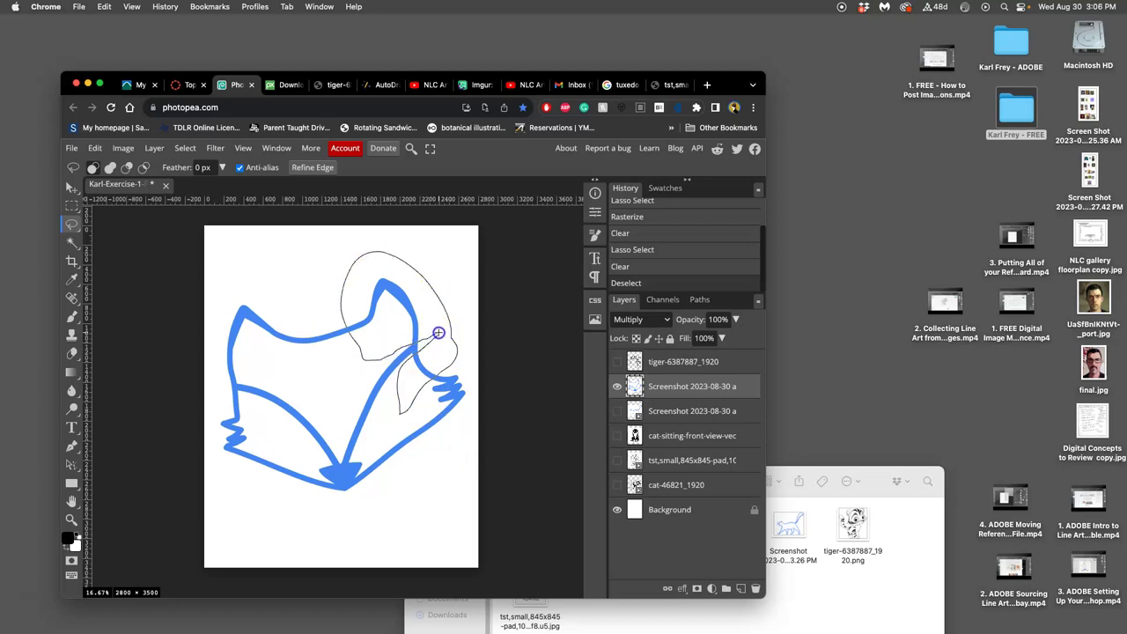
left_click_drag(438, 333, 442, 327)
key("Delete")
left_click(441, 428)
left_click_drag(427, 372, 441, 335)
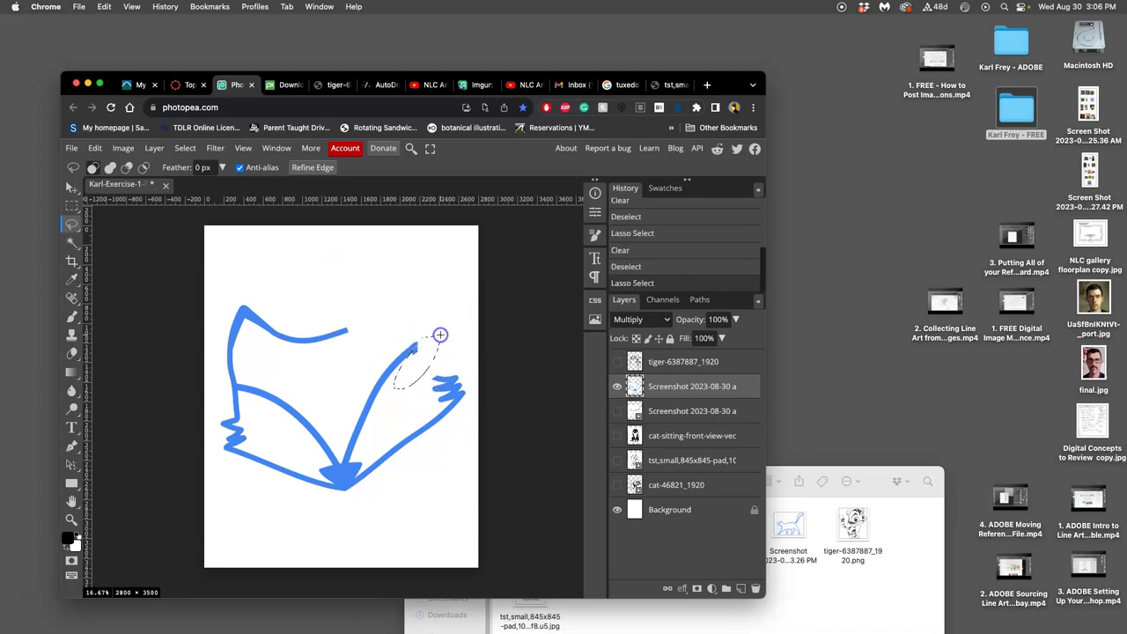
key("Delete")
left_click(449, 310)
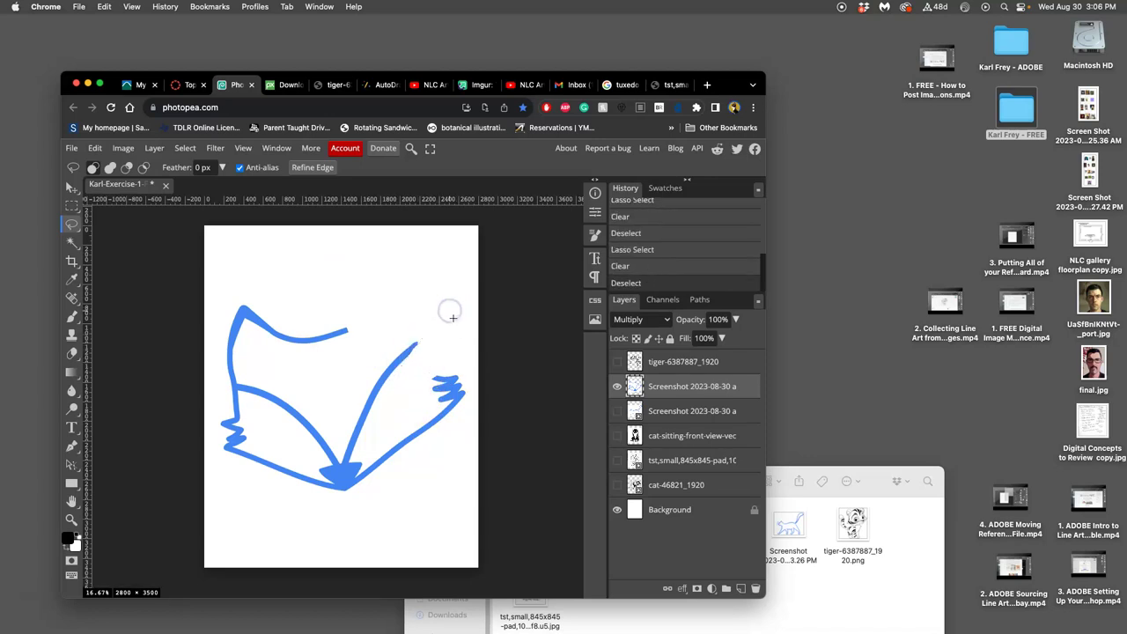
left_click(466, 466)
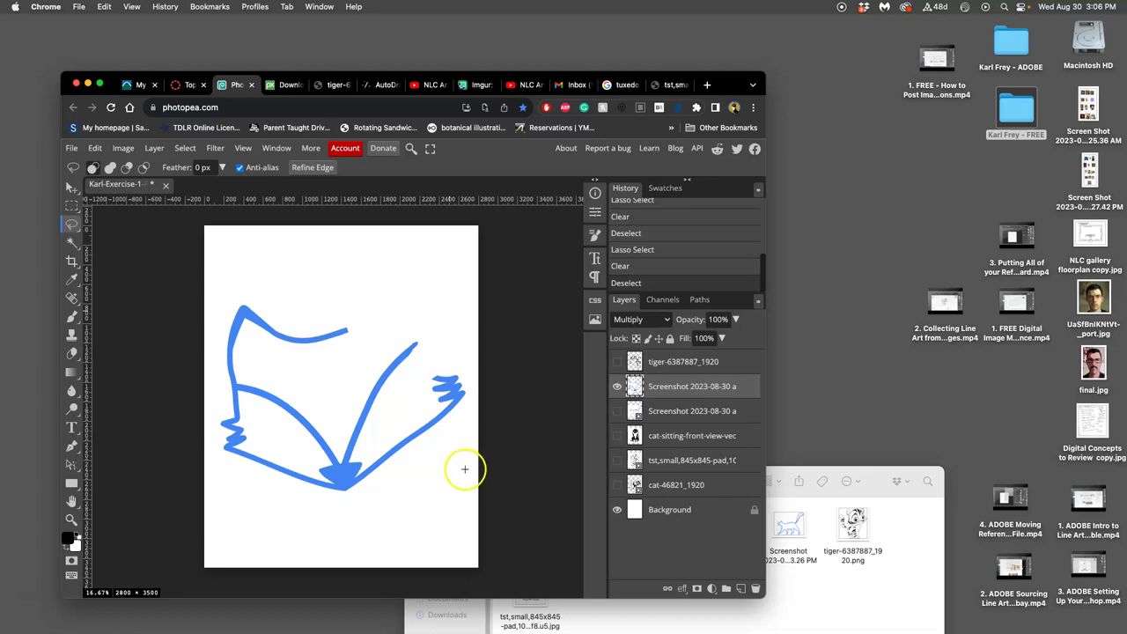
left_click(647, 400)
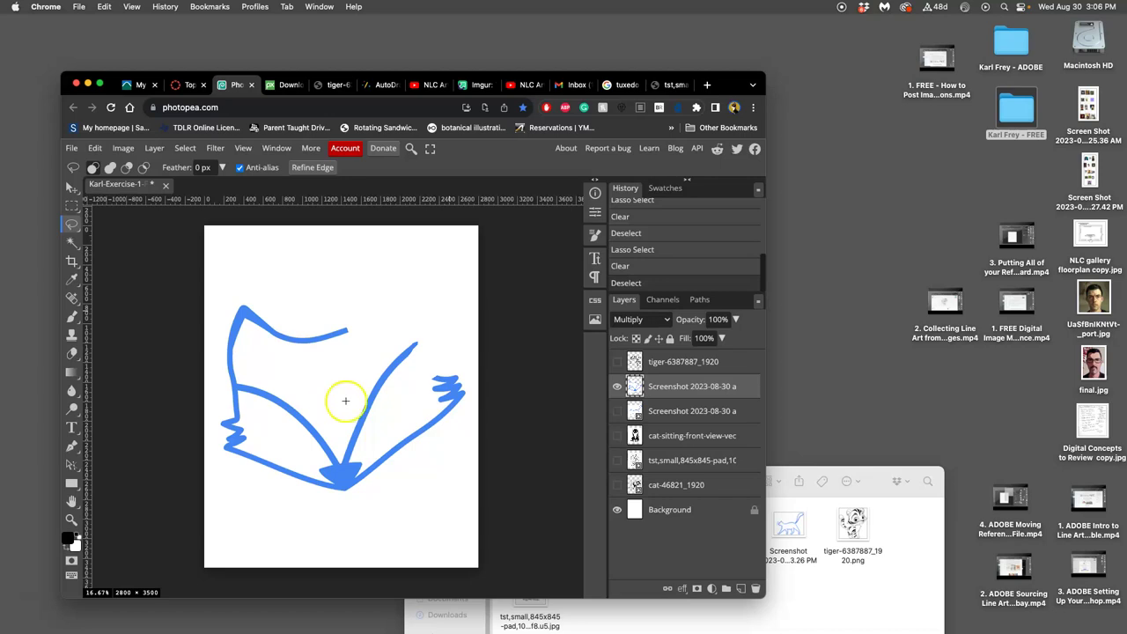
left_click(124, 148)
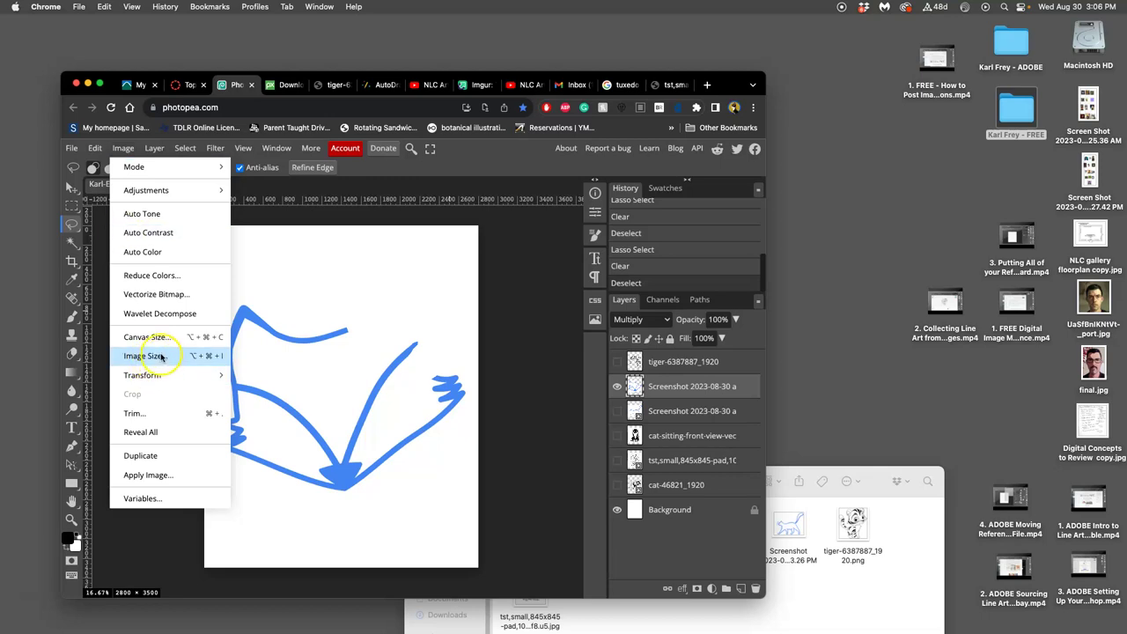
Browse the Edit, Layer and Image menus to reach the Image > Adjustments submenu.
mouse_move(95, 148)
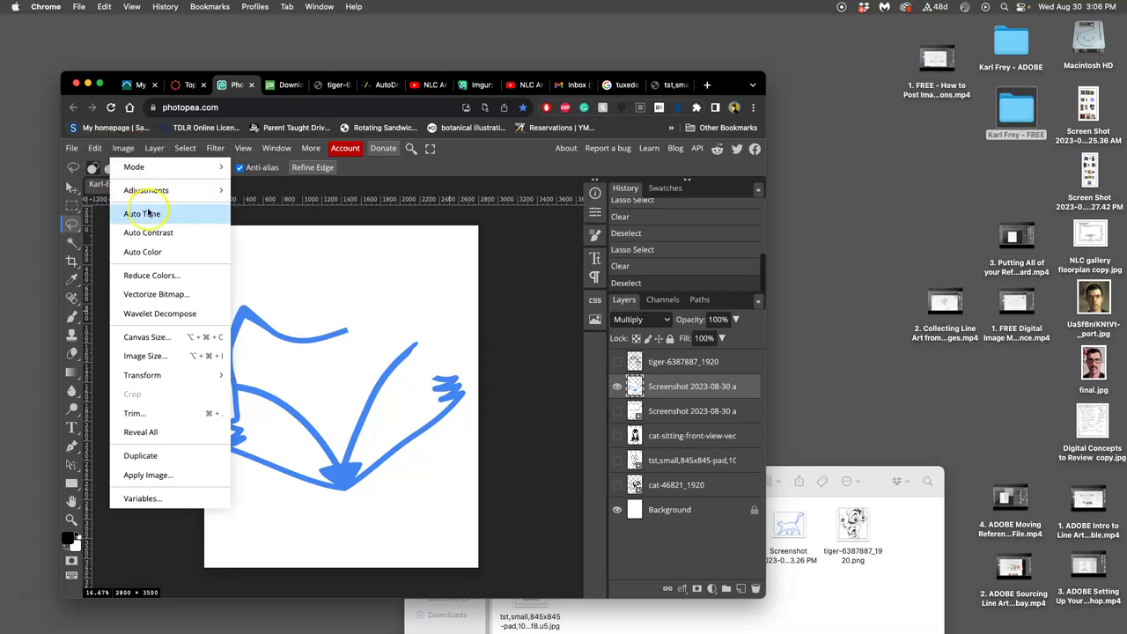
mouse_move(147, 197)
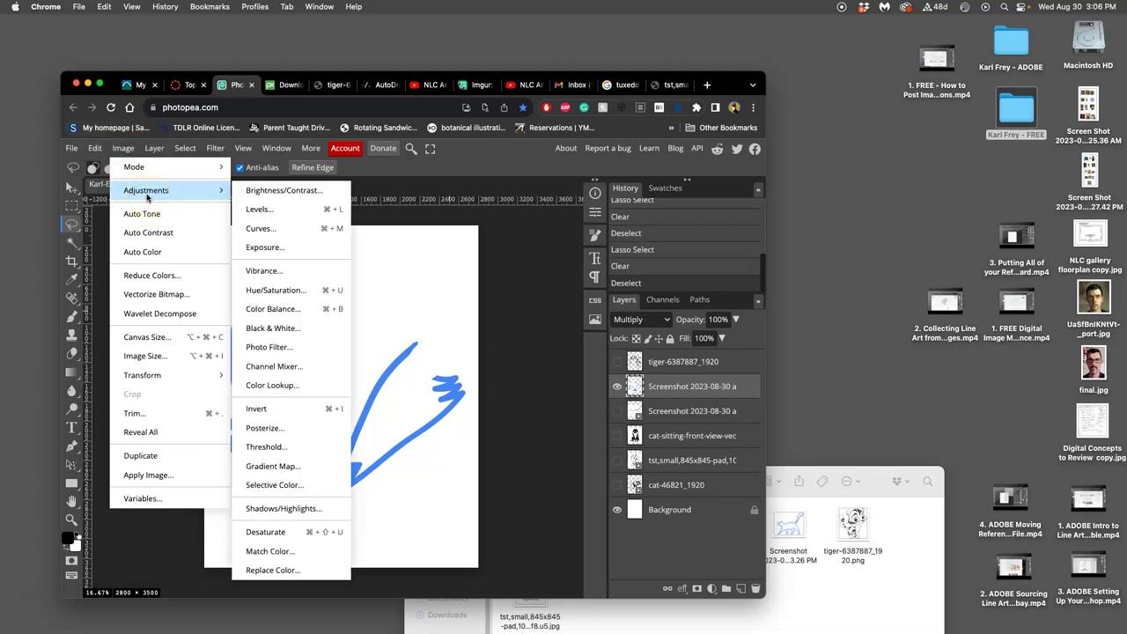
mouse_move(156, 381)
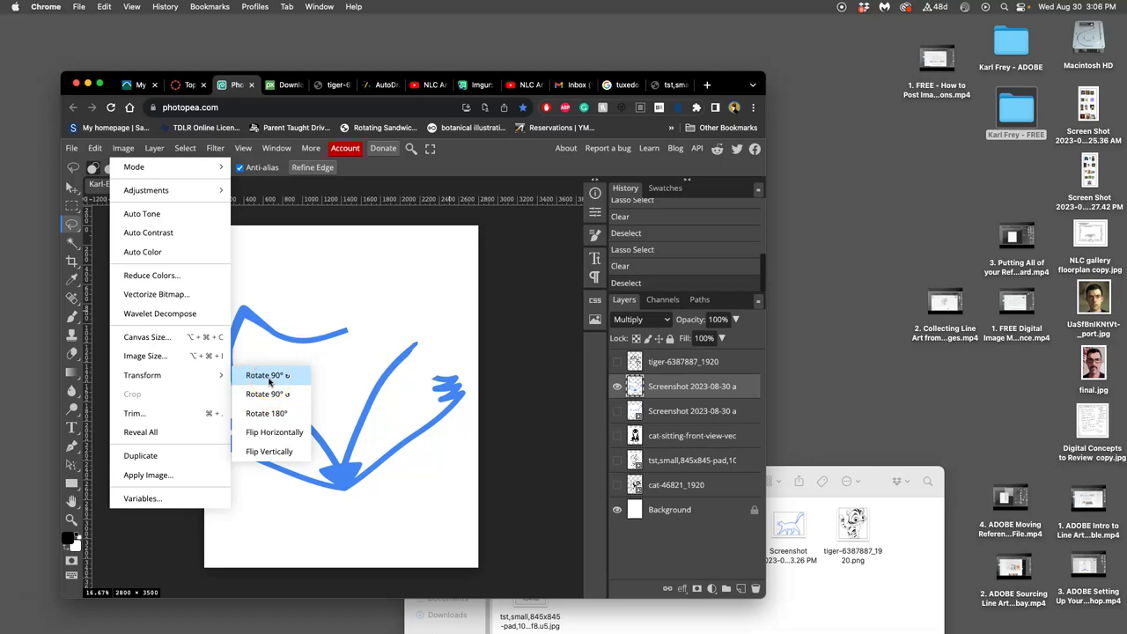
left_click(95, 148)
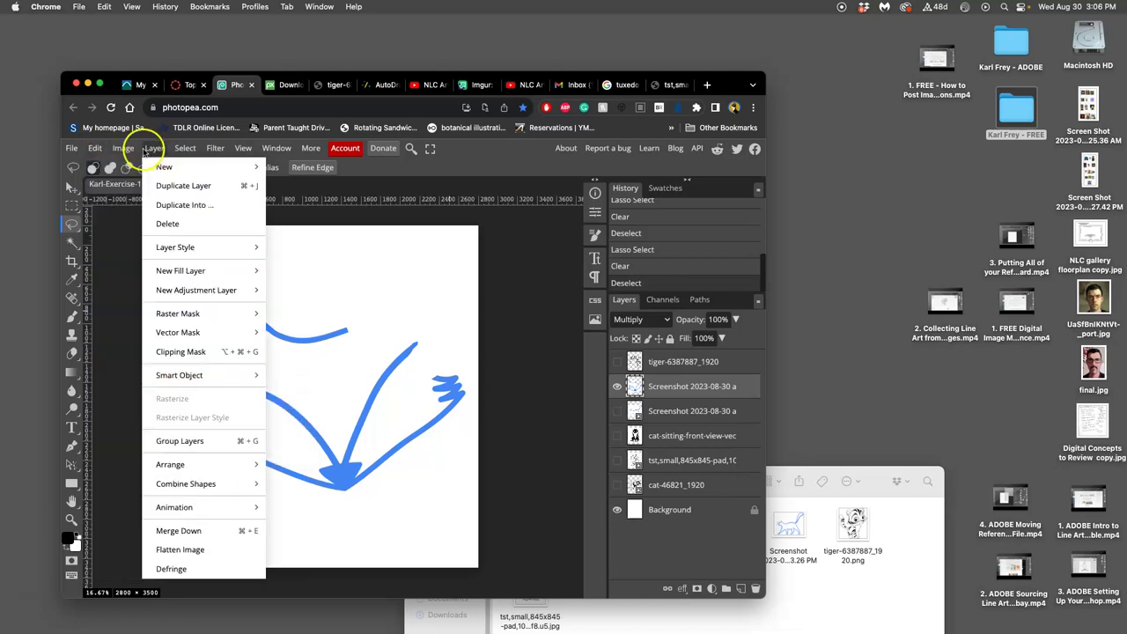
mouse_move(119, 146)
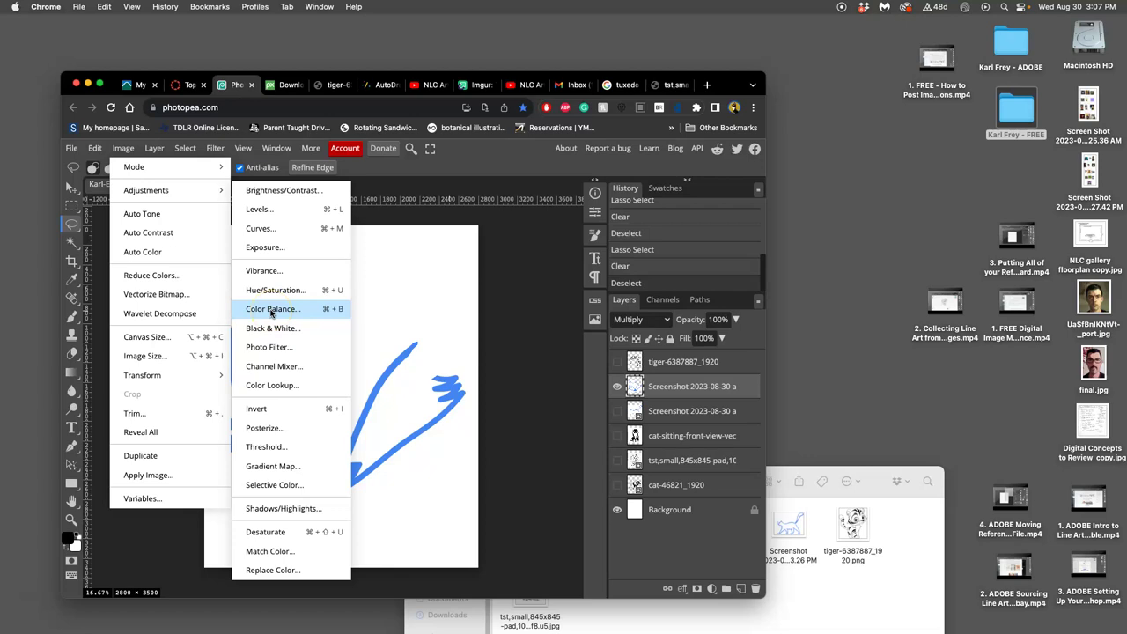
Apply Levels to the fox layer with the black input point raised to about 253.
left_click(261, 211)
left_click_drag(323, 235, 597, 158)
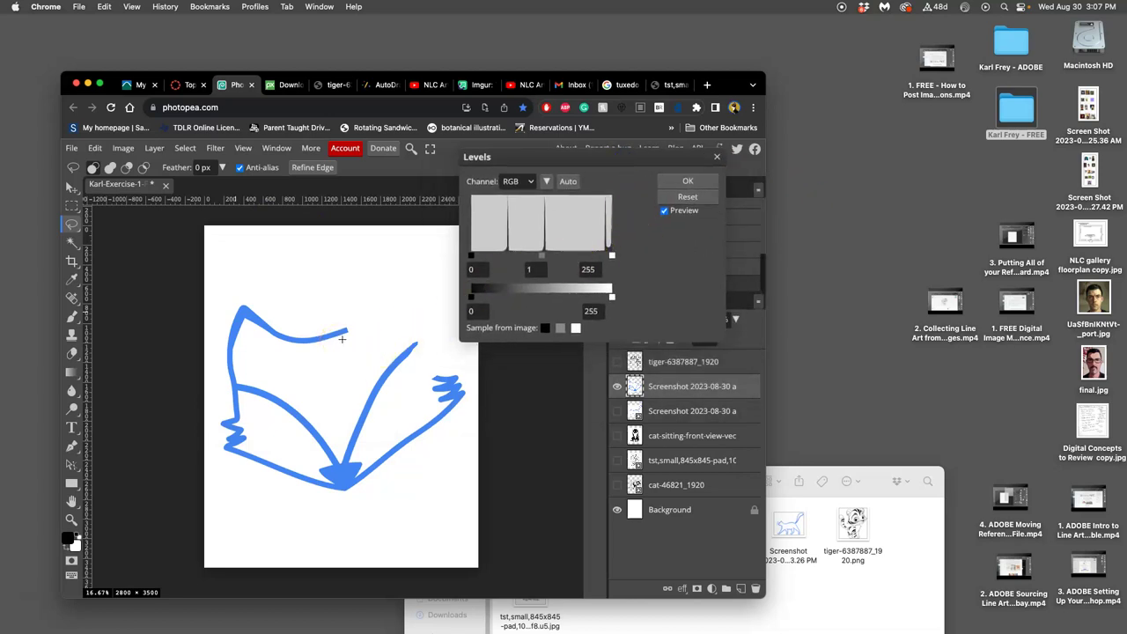
mouse_move(472, 256)
left_mouse_down()
mouse_move(617, 256)
mouse_move(596, 254)
left_mouse_up()
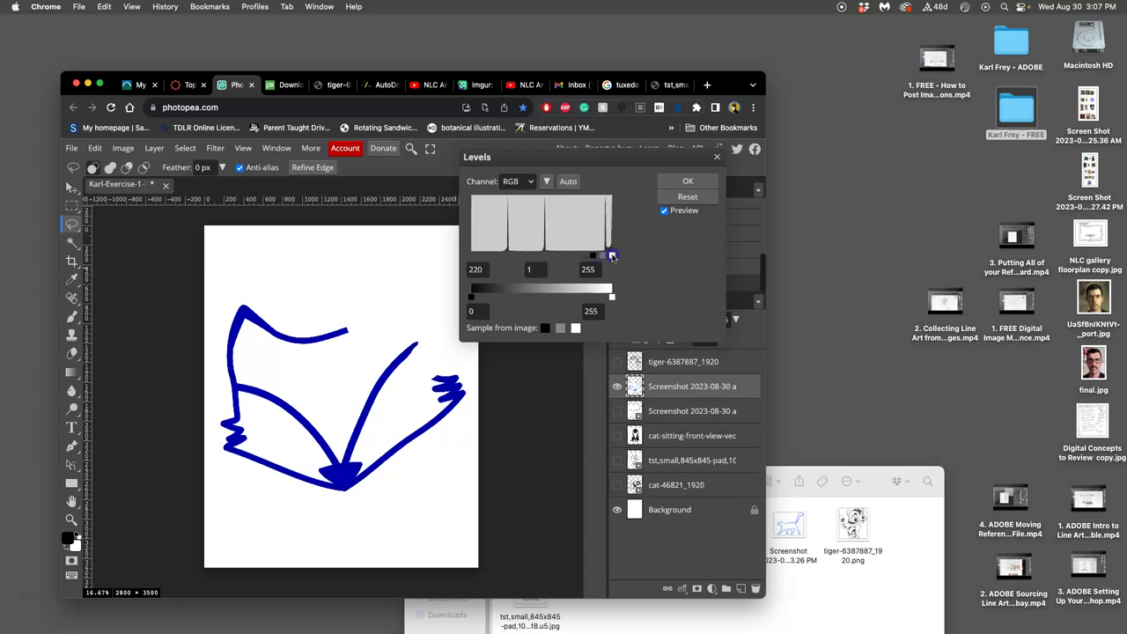
left_click_drag(588, 257, 596, 257)
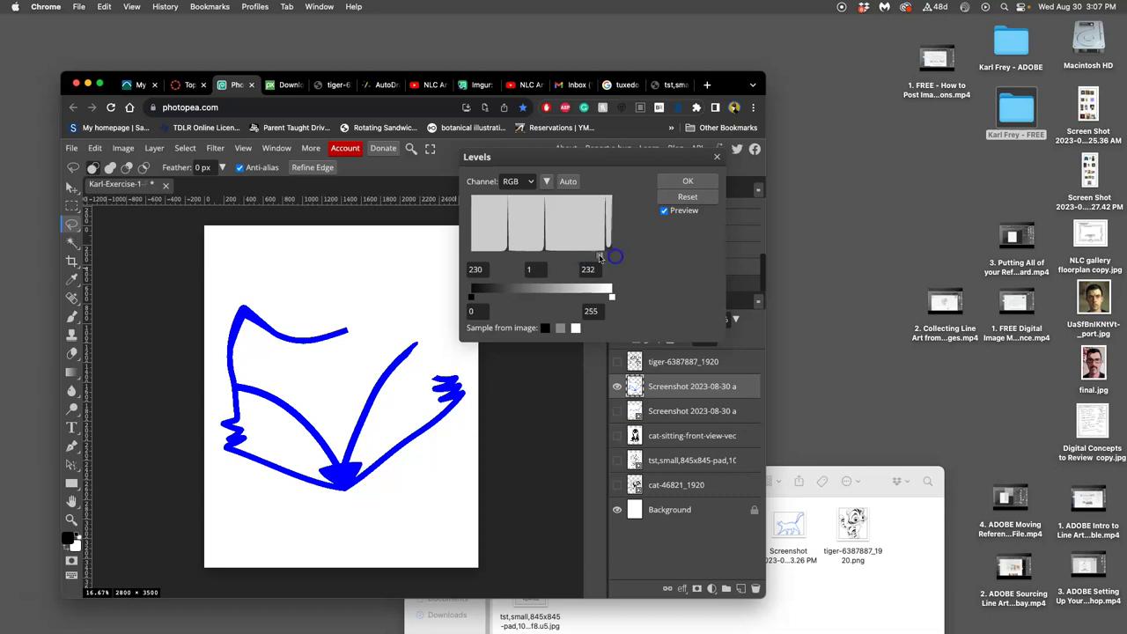
left_click_drag(603, 257, 613, 258)
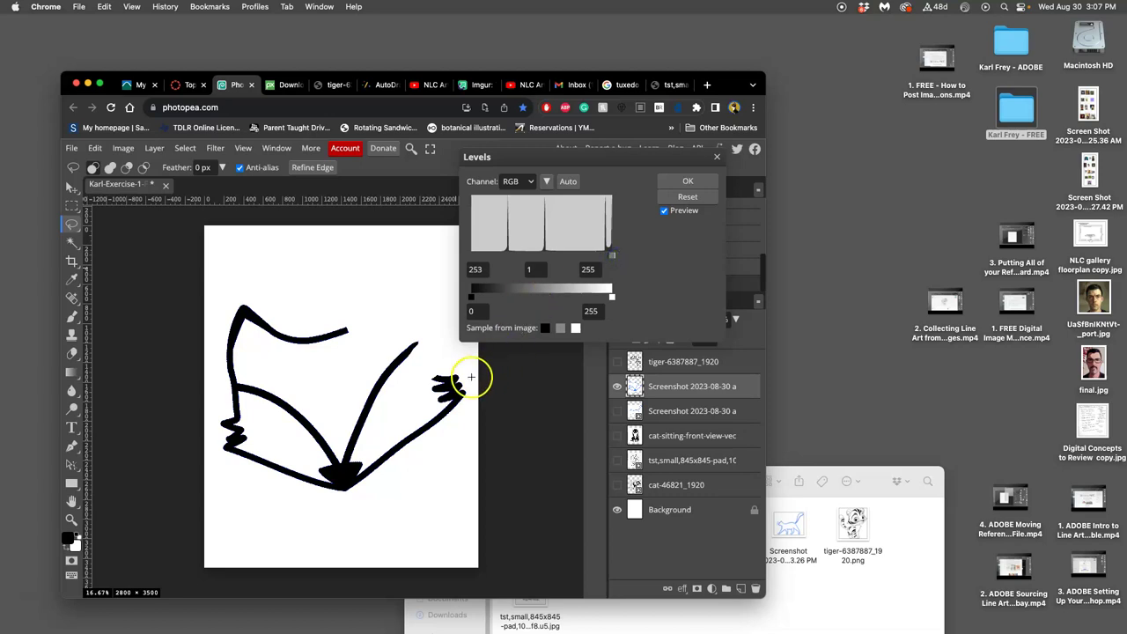
left_click(702, 182)
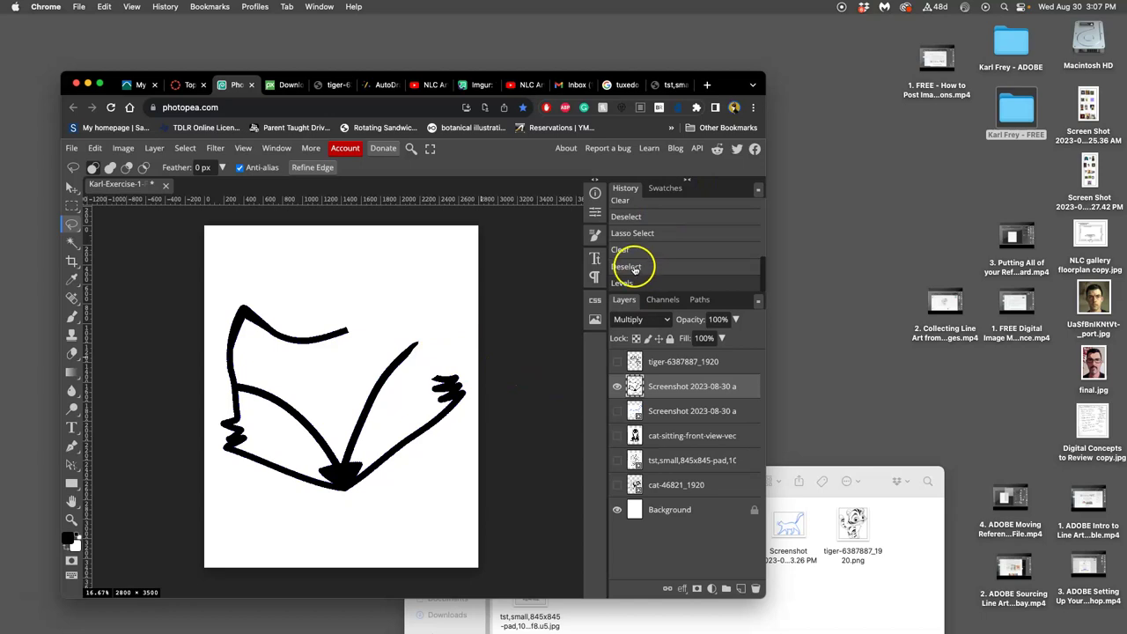
scroll(402, 356, "up", 8)
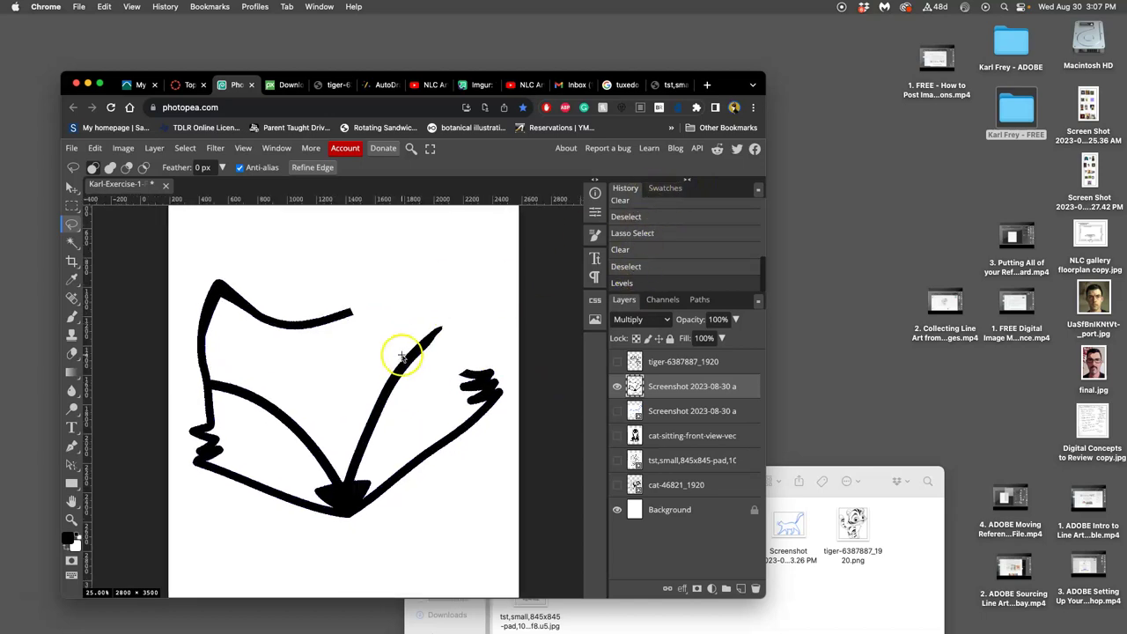
left_click_drag(426, 378, 327, 286)
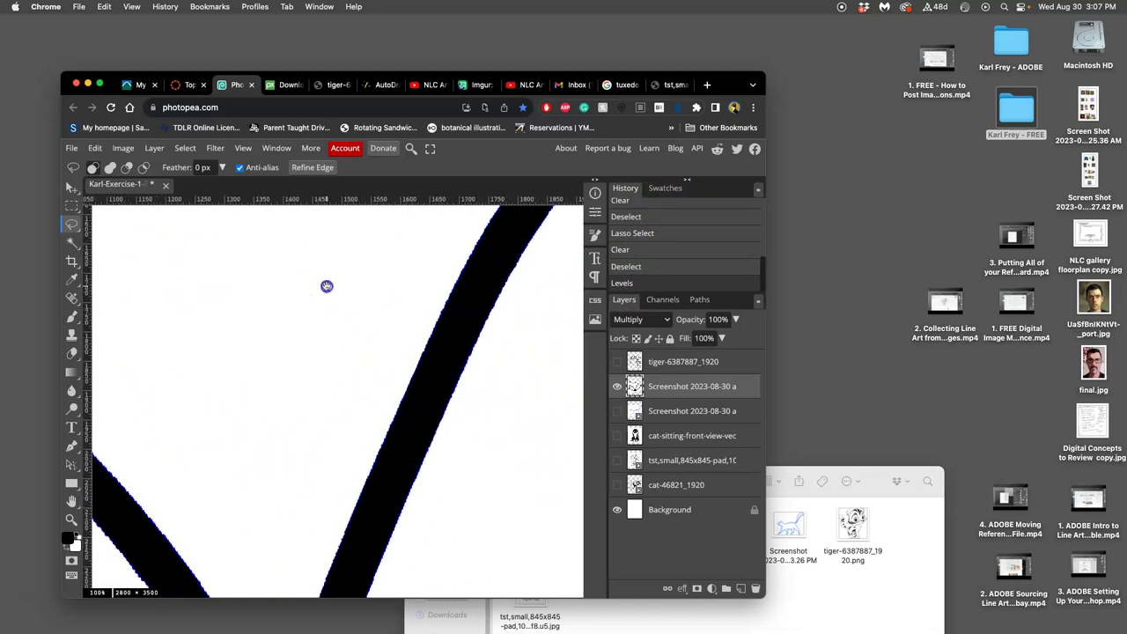
scroll(328, 293, "up", 4)
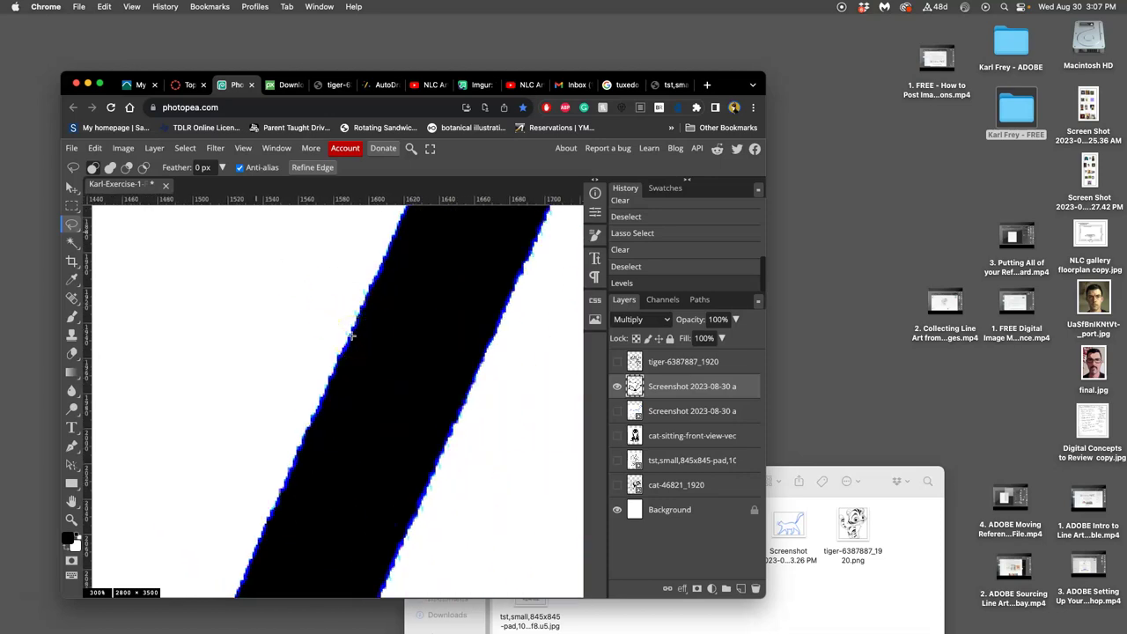
scroll(350, 338, "down", 8)
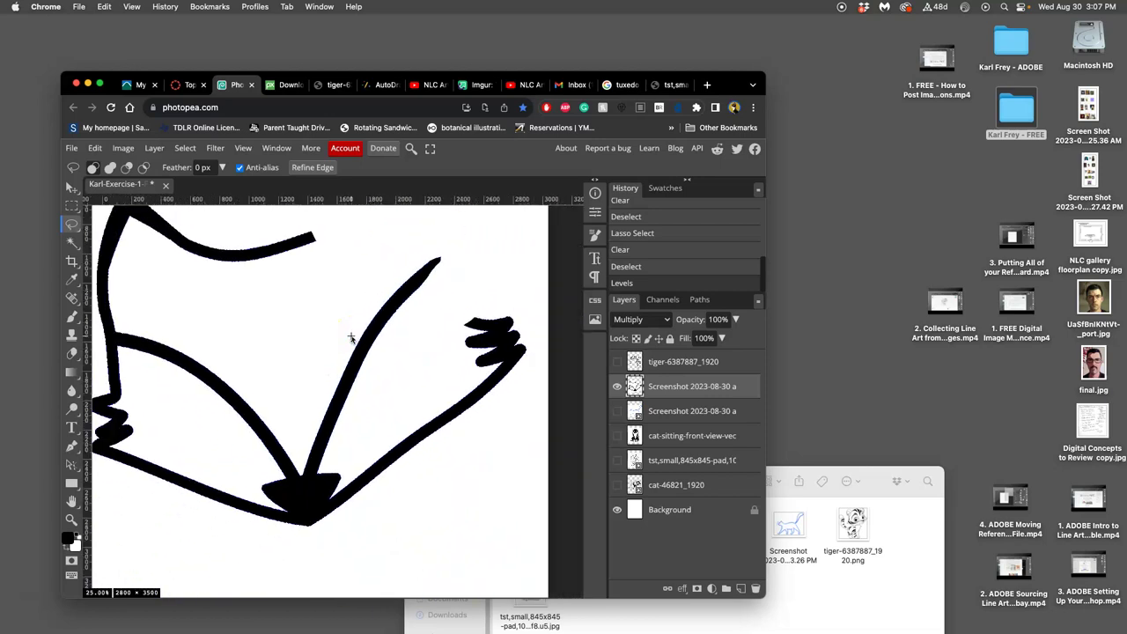
scroll(343, 344, "left", 2)
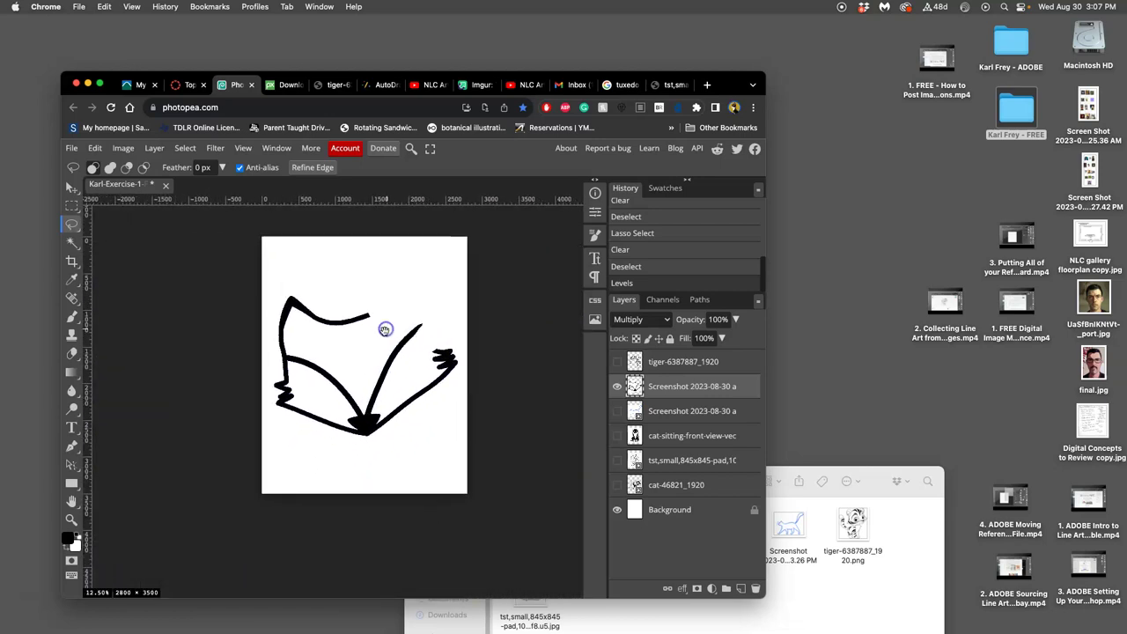
left_click(548, 365)
key("ctrl+z")
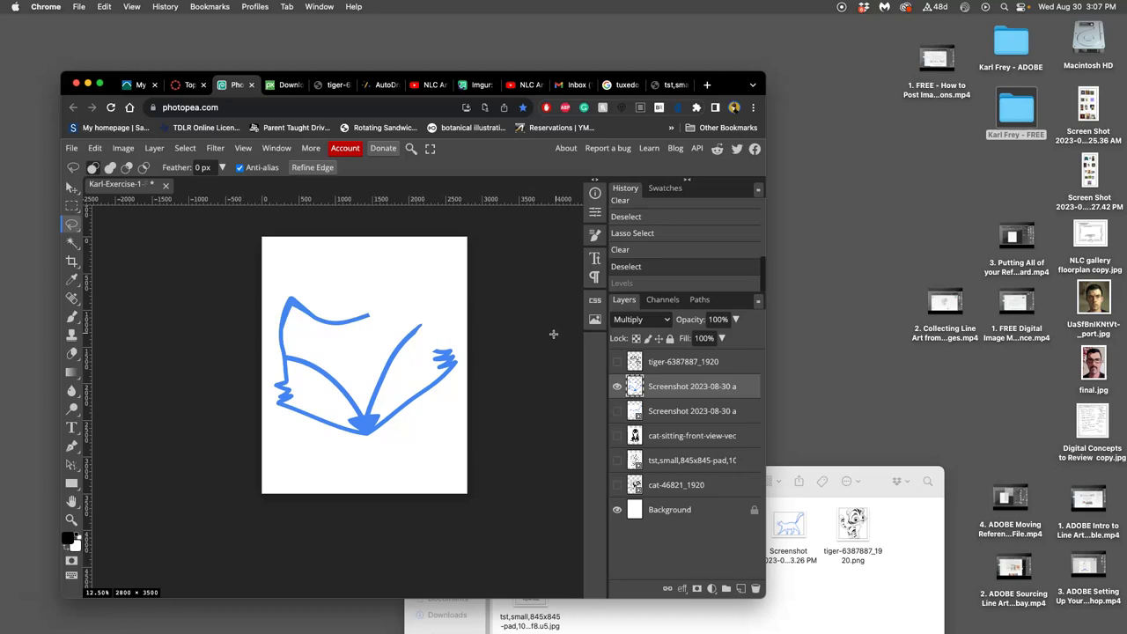
left_click(655, 368)
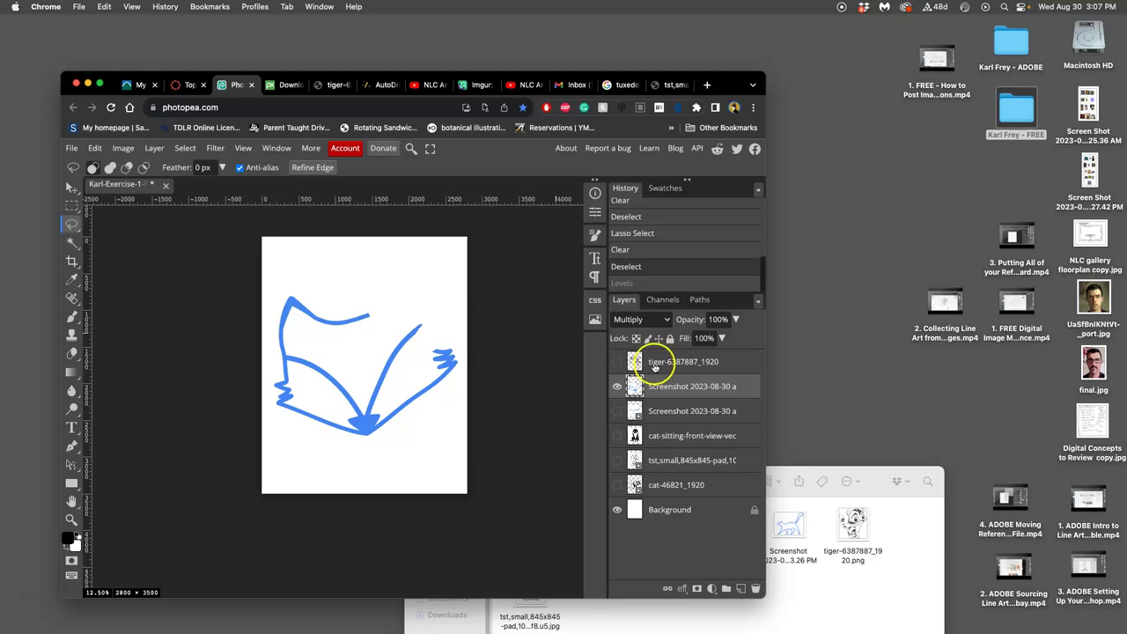
Give the fox Screenshot layer a black Color Overlay layer style.
double_click(751, 381)
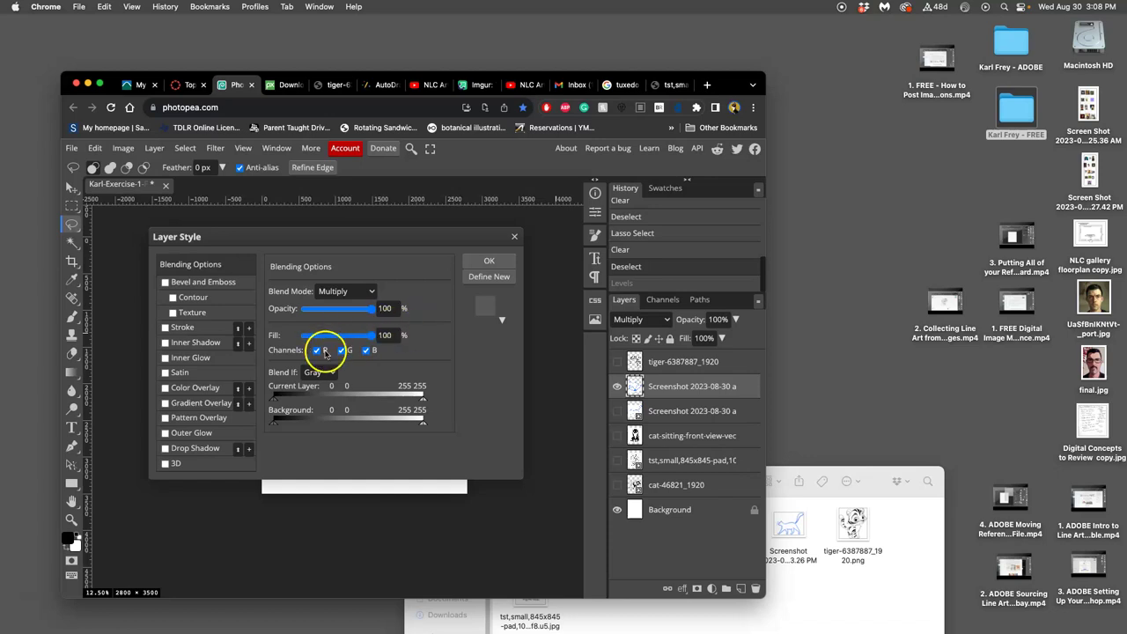
left_click(167, 389)
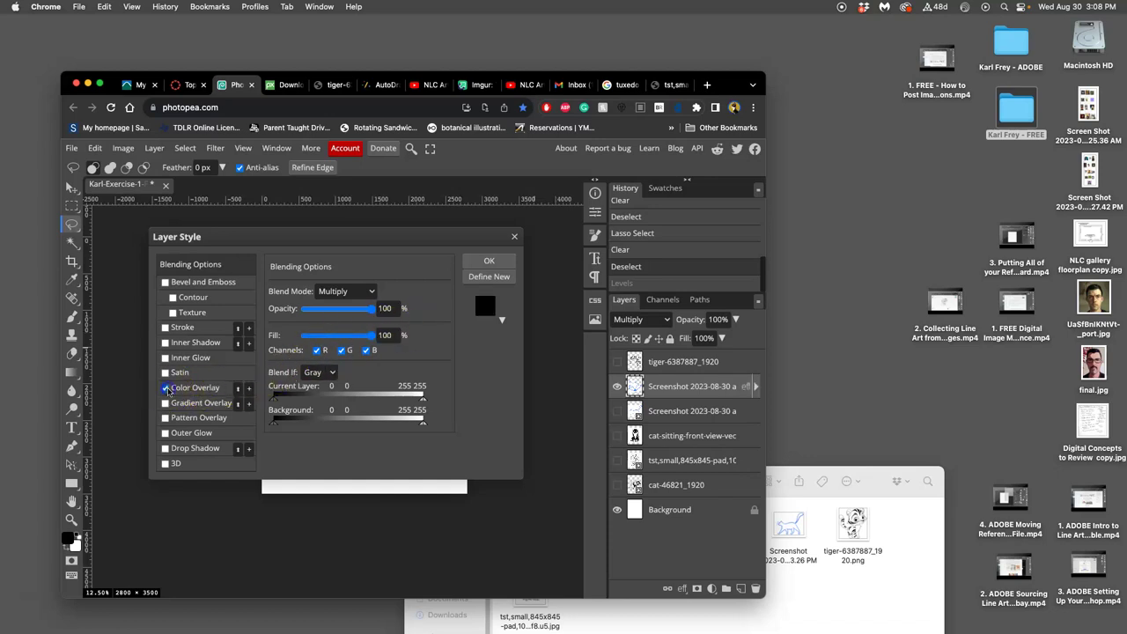
left_click(199, 391)
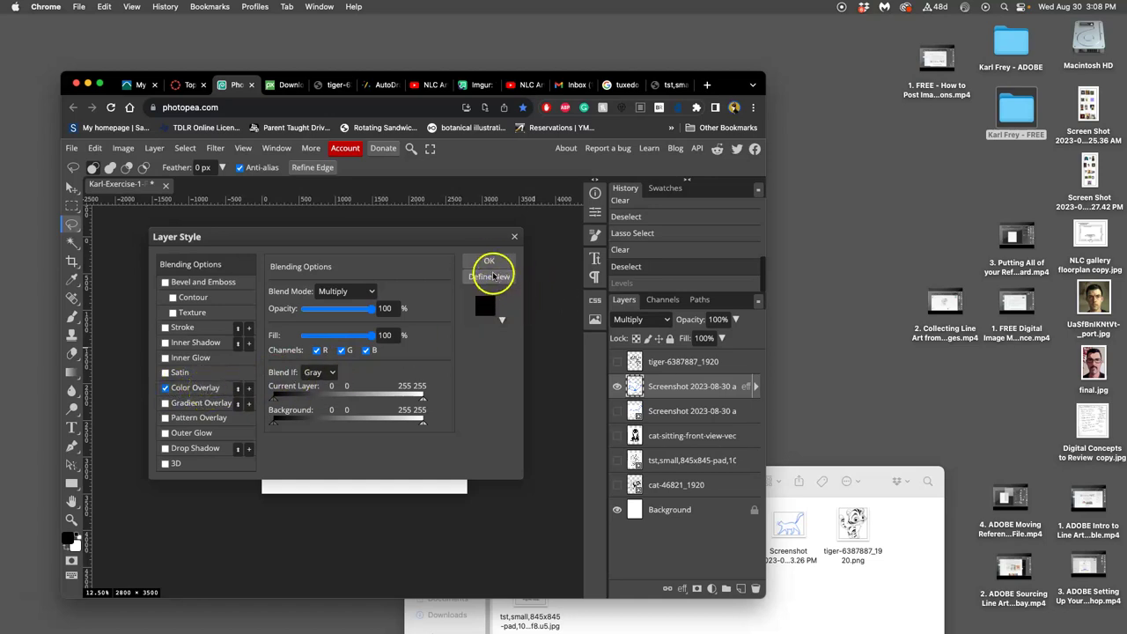
left_click(487, 260)
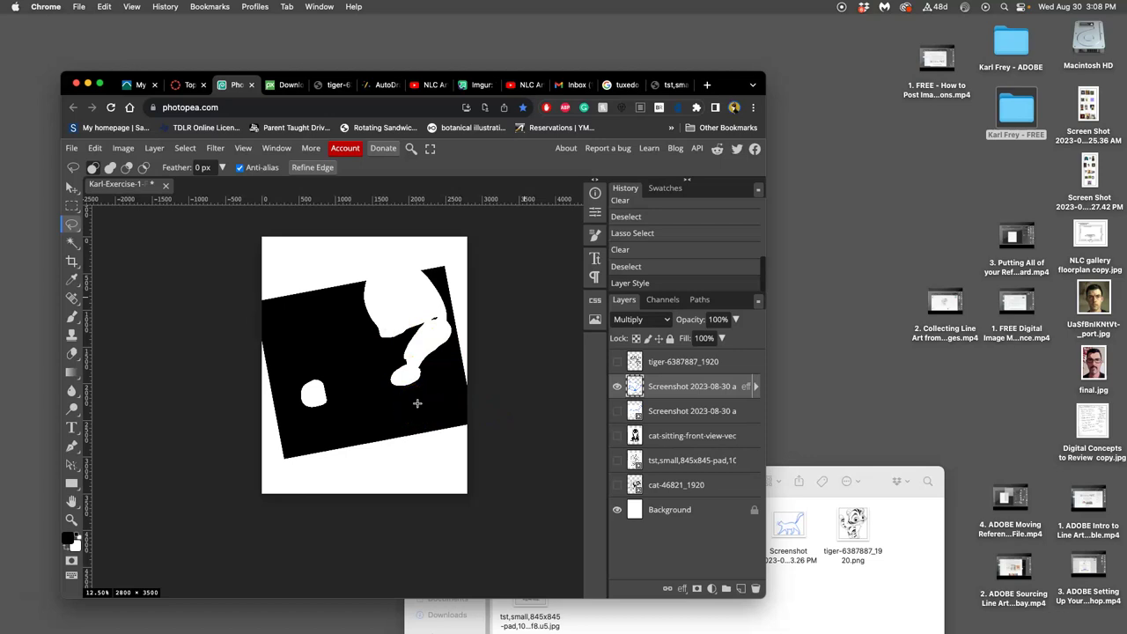
Expand the fox layer's effects and switch off its Color Overlay to reveal the blue strokes.
left_click(755, 387)
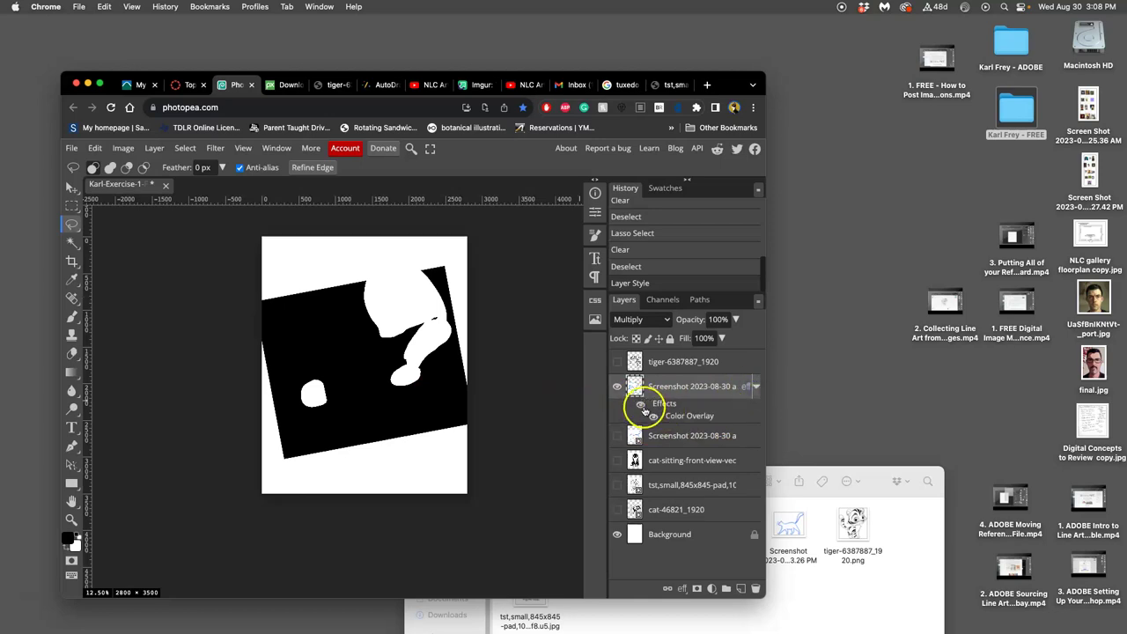
left_click(641, 405)
left_click(642, 405)
left_click(641, 405)
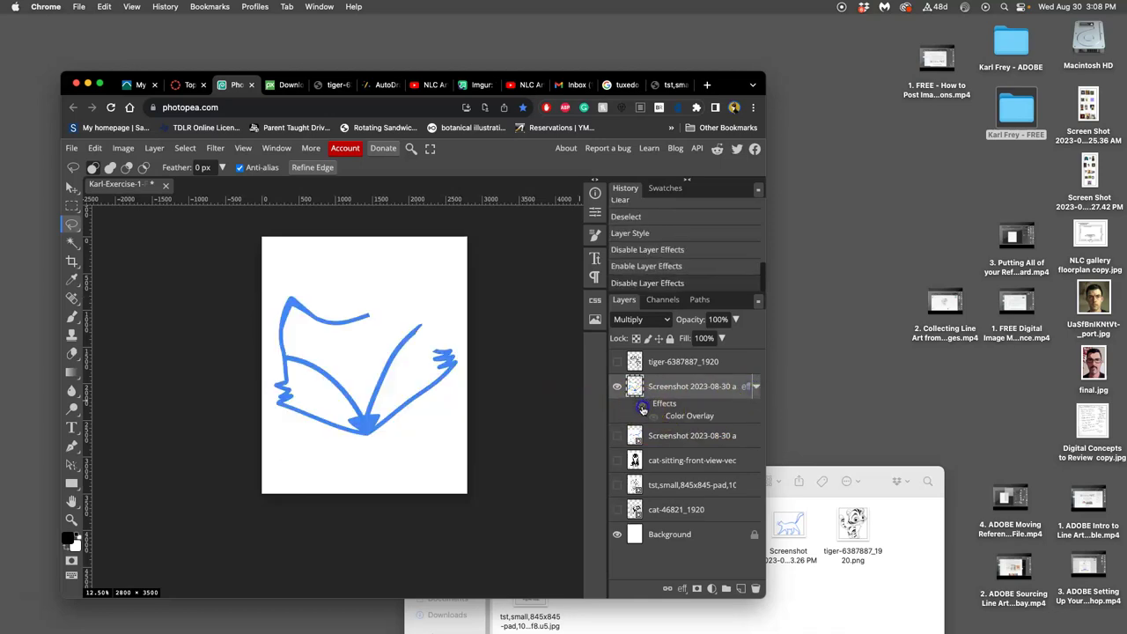
left_click(641, 405)
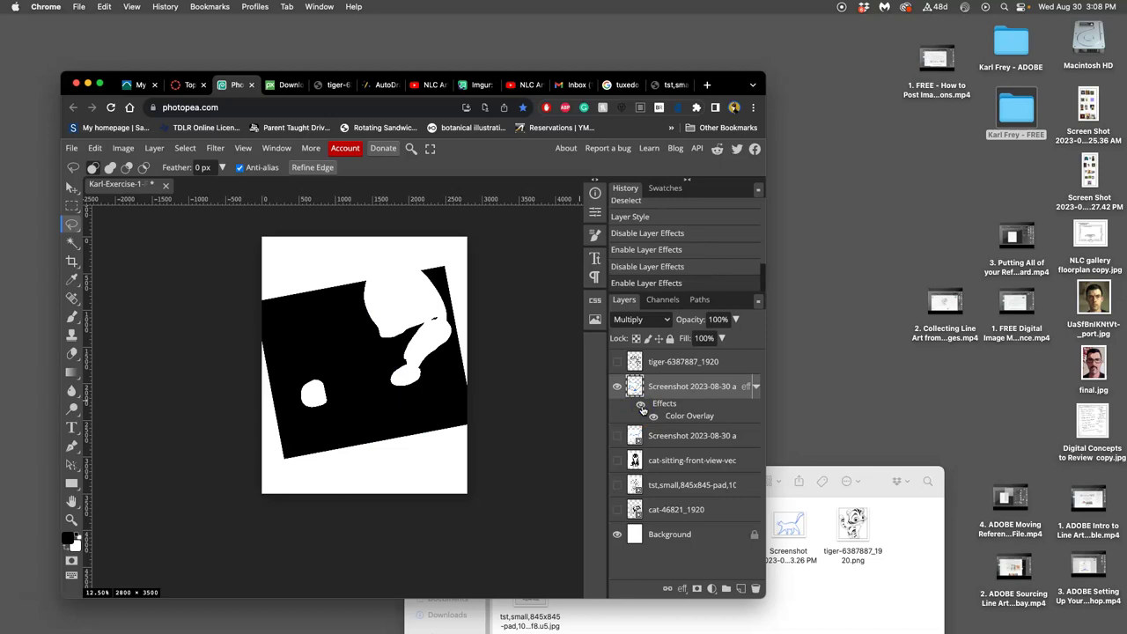
left_click(641, 405)
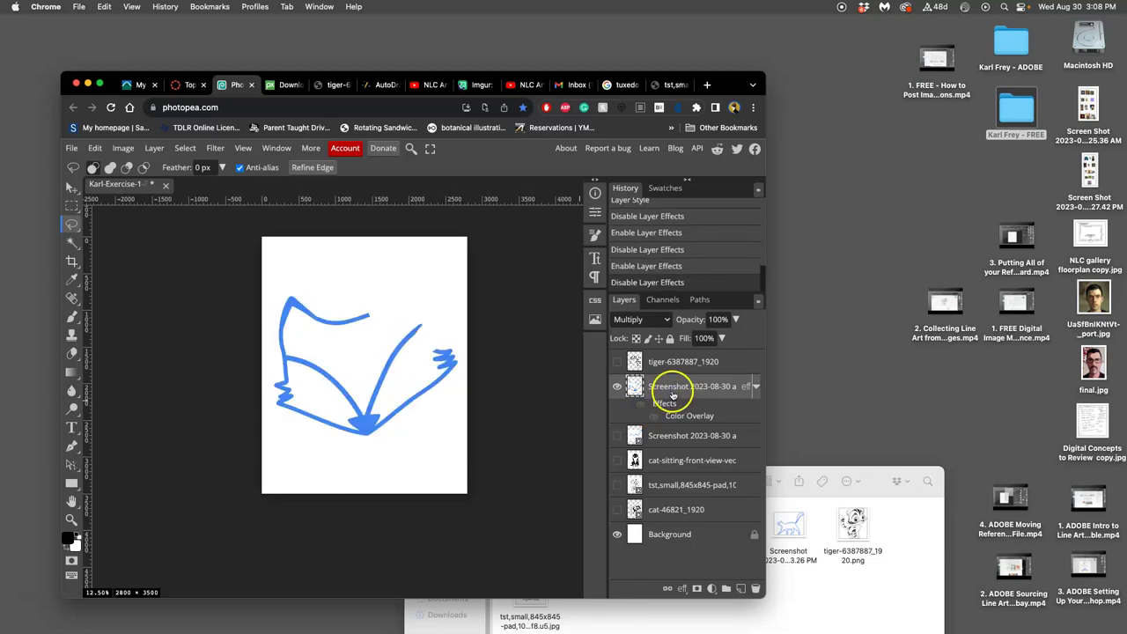
Delete the fox layer's white background with the Magic Wand, Contiguous turned off.
left_click(71, 242)
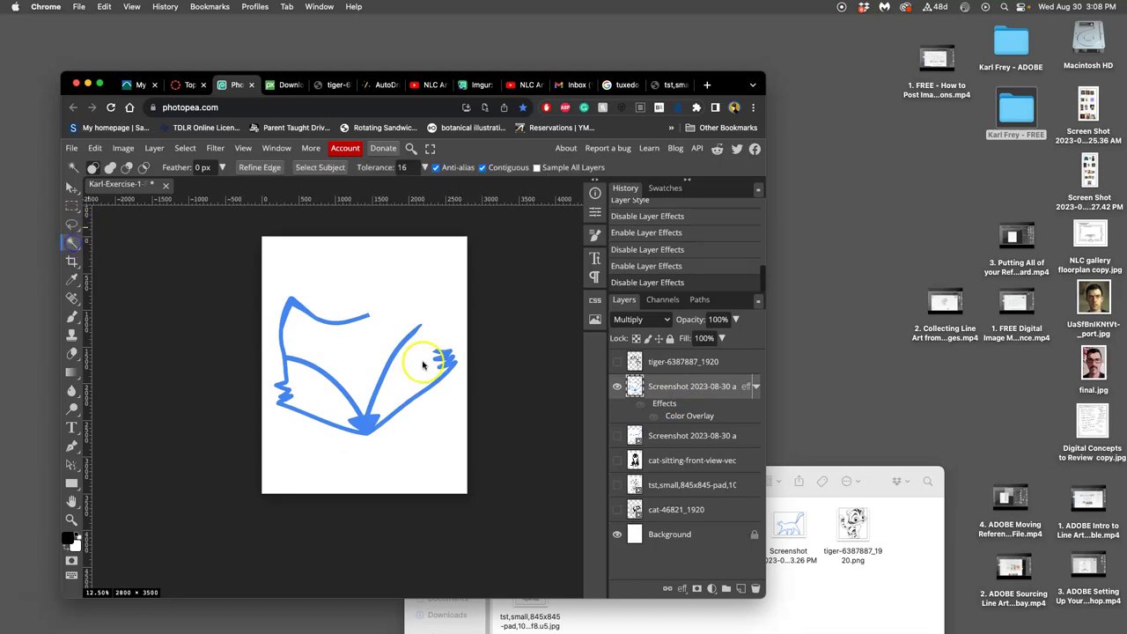
left_click(368, 356)
key("Delete")
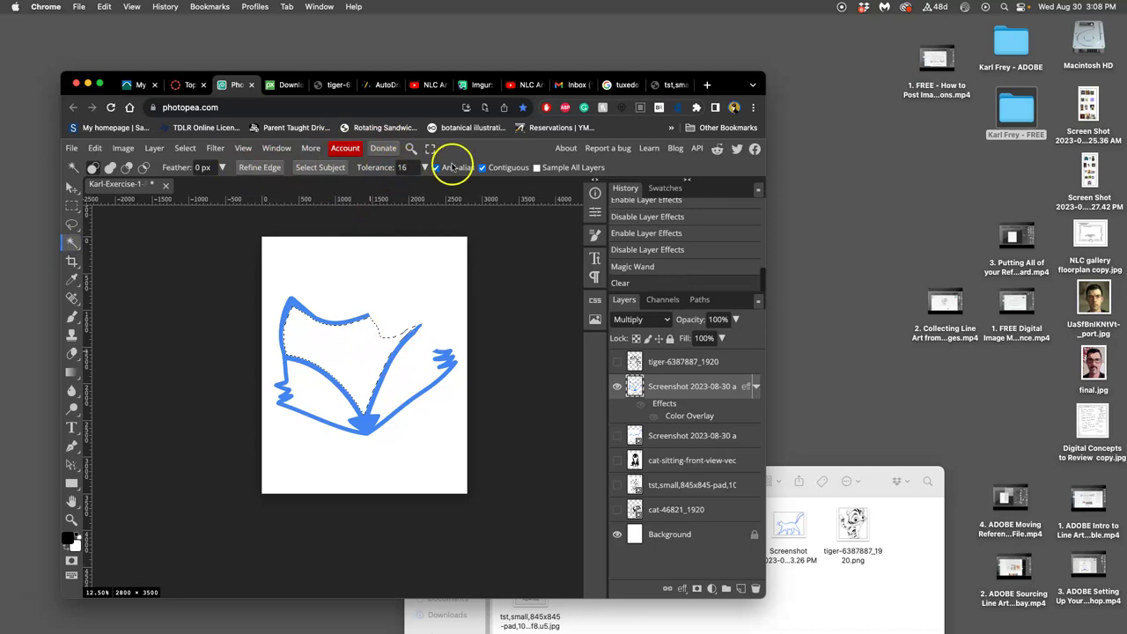
left_click(482, 168)
left_click(441, 345)
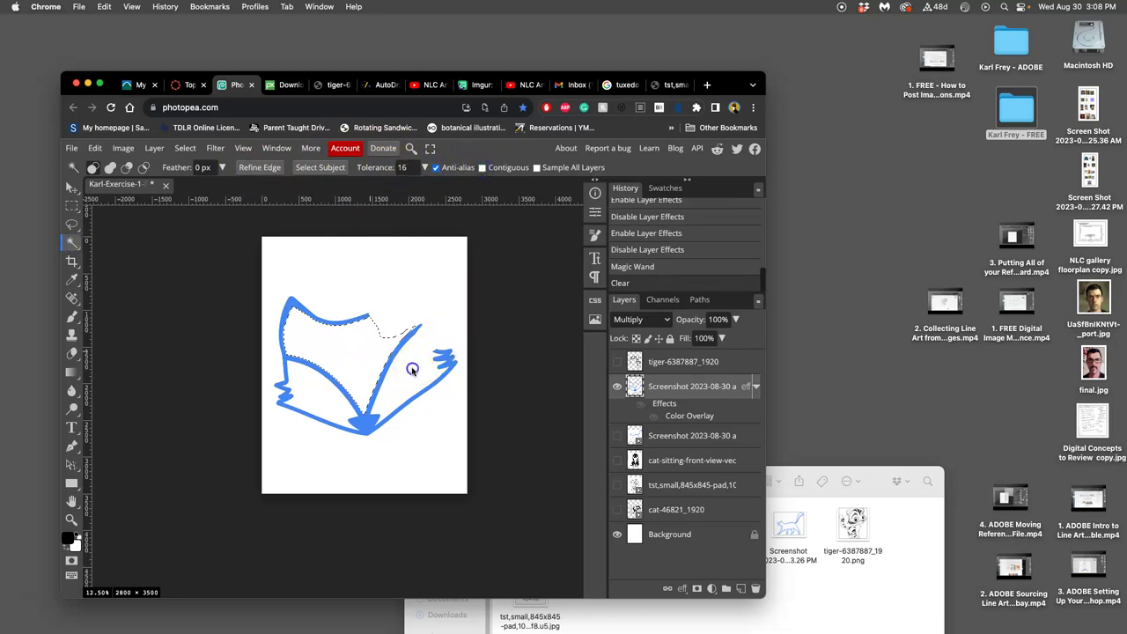
key("Delete")
left_click(384, 388)
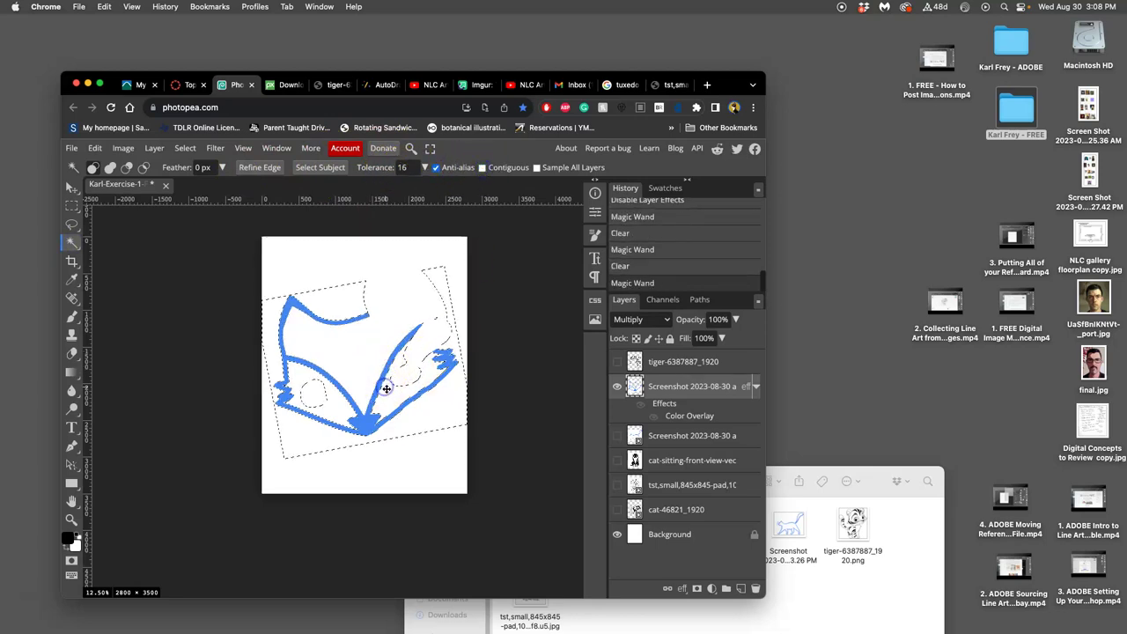
key("Delete")
left_click(462, 264)
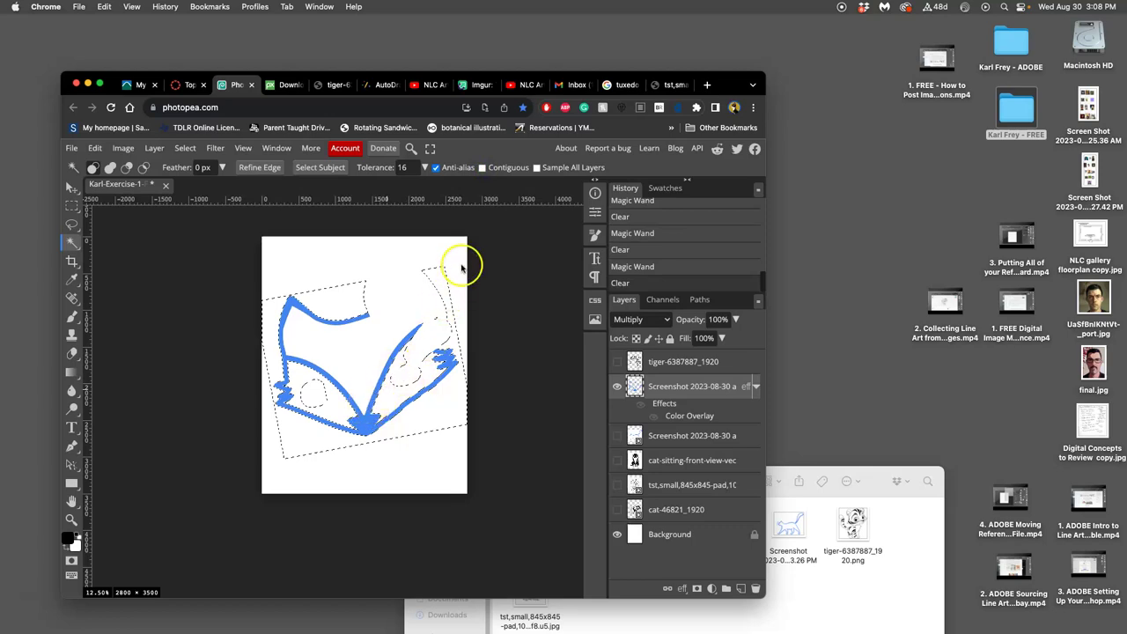
Deselect and check the strokes with the Color Overlay on and off, leaving it off.
left_click(642, 408)
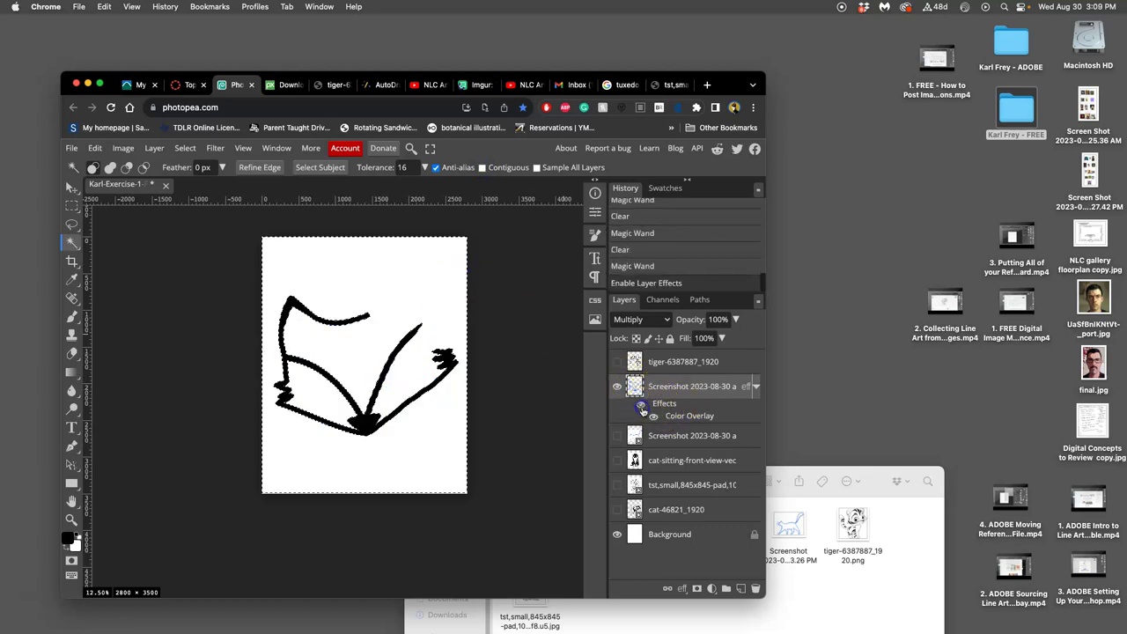
left_click(641, 408)
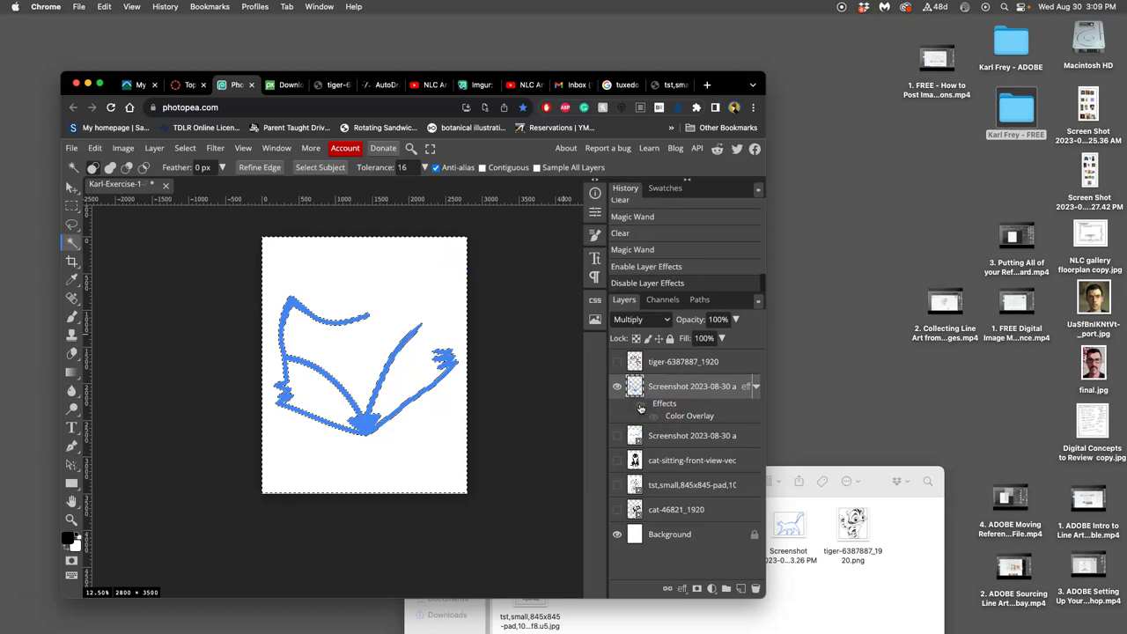
key("ctrl+d")
left_click(641, 408)
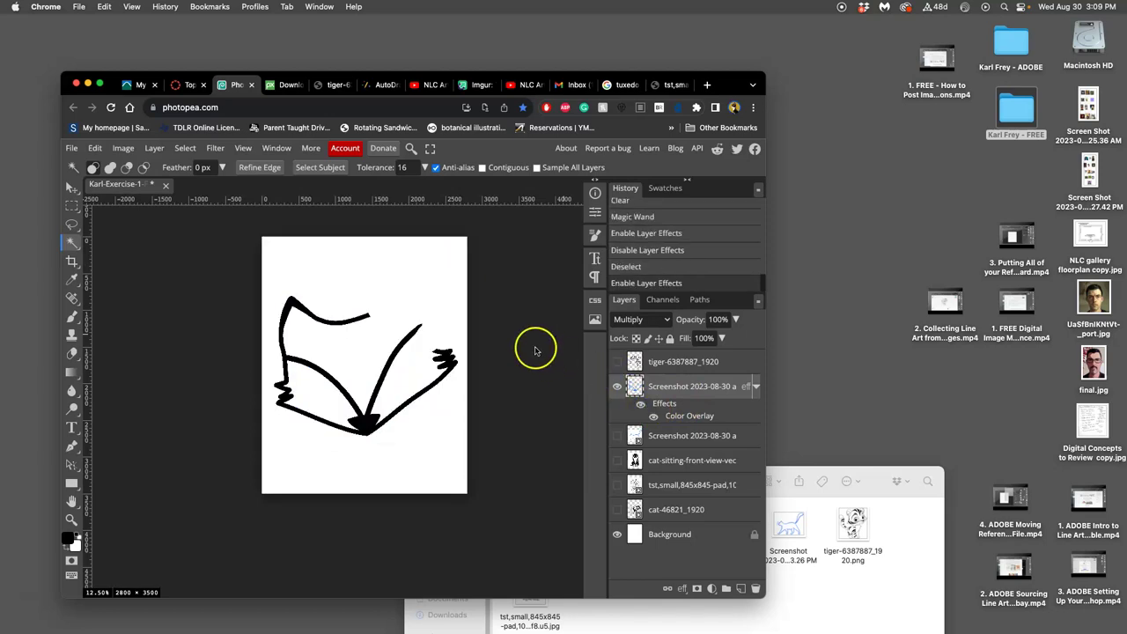
key("super+equal")
key("super+equal")
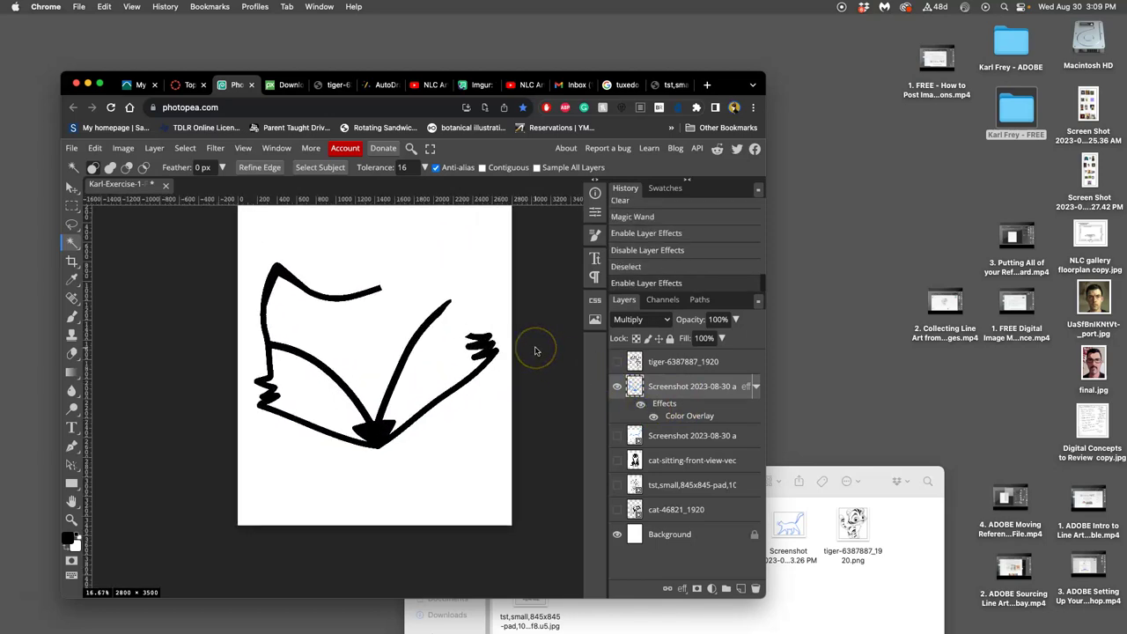
key("super+minus")
key("super+minus")
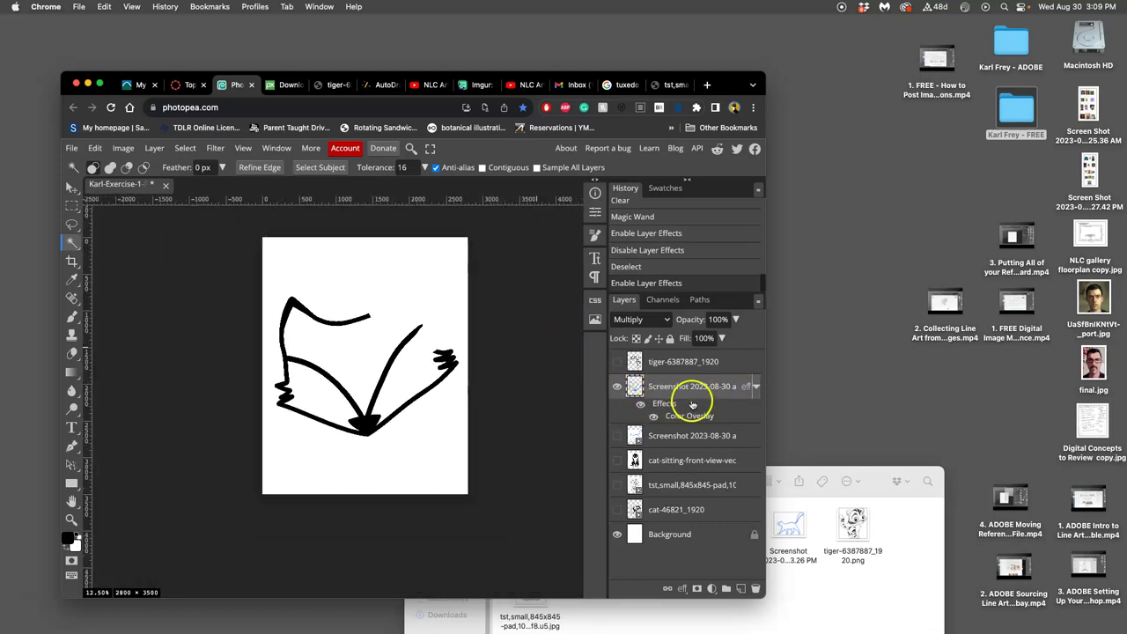
left_click(641, 404)
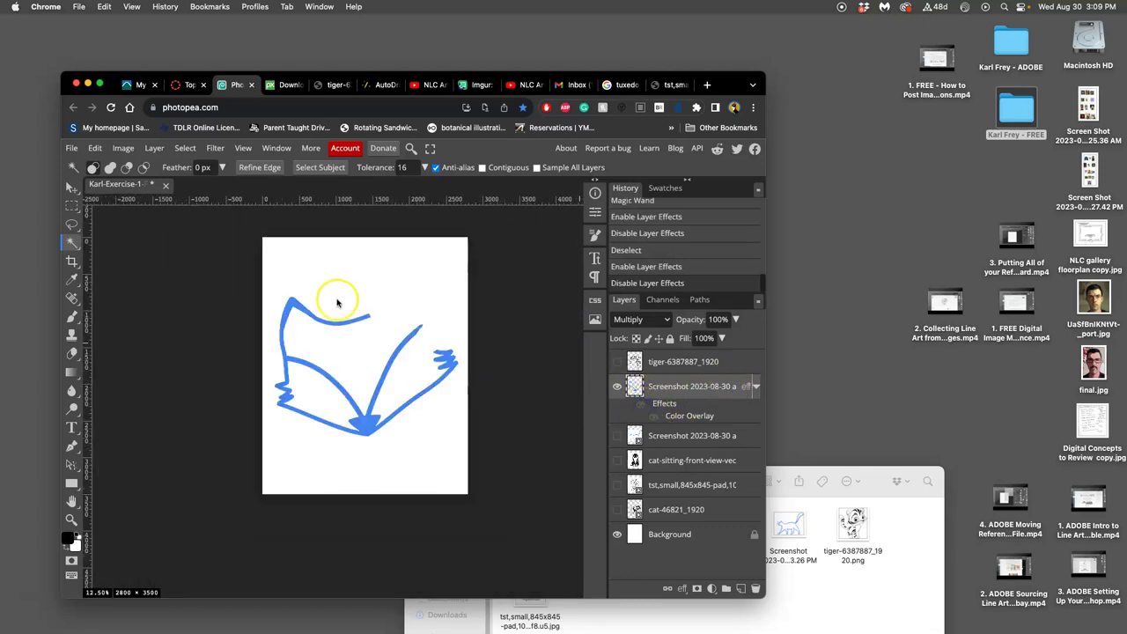
Restore the fox's overlay, show the blue cat layer, hide the fox, and rasterize the cat.
left_click(641, 403)
left_click(617, 436)
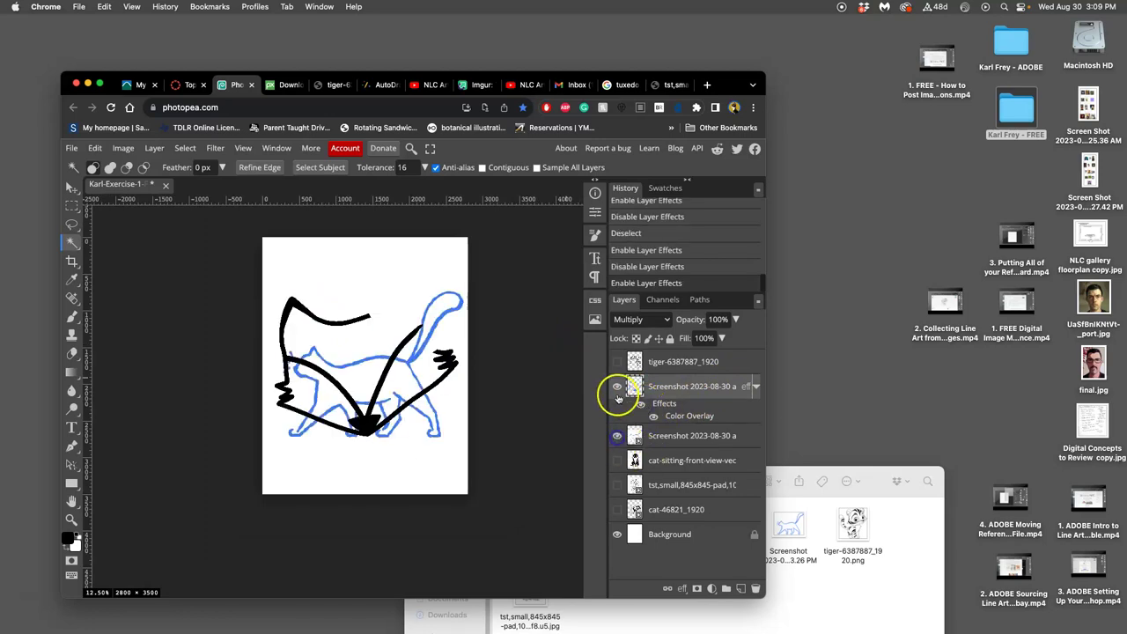
left_click(617, 387)
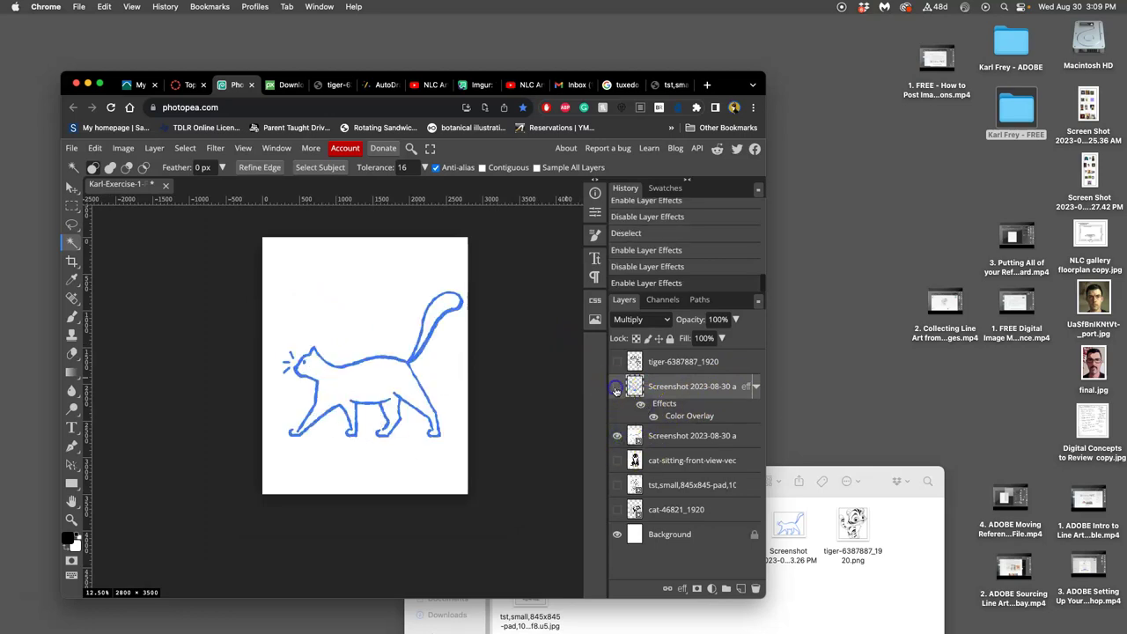
right_click(638, 436)
left_click(656, 485)
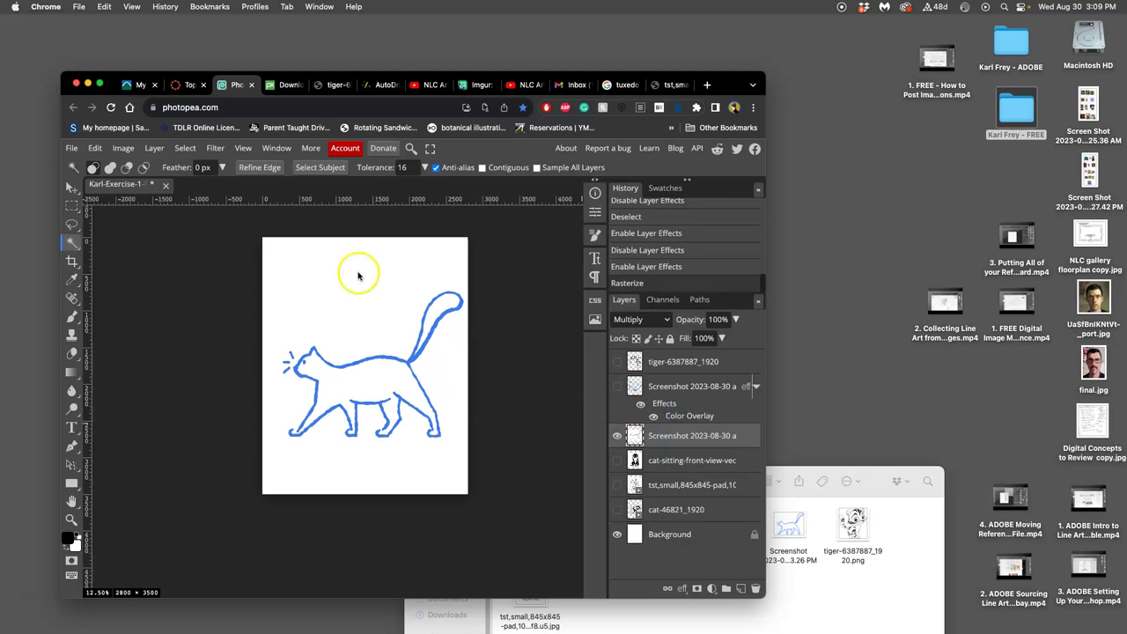
Rotate the cat drawing about -36.5° and warp it into a bent, stooping pose.
left_click(94, 148)
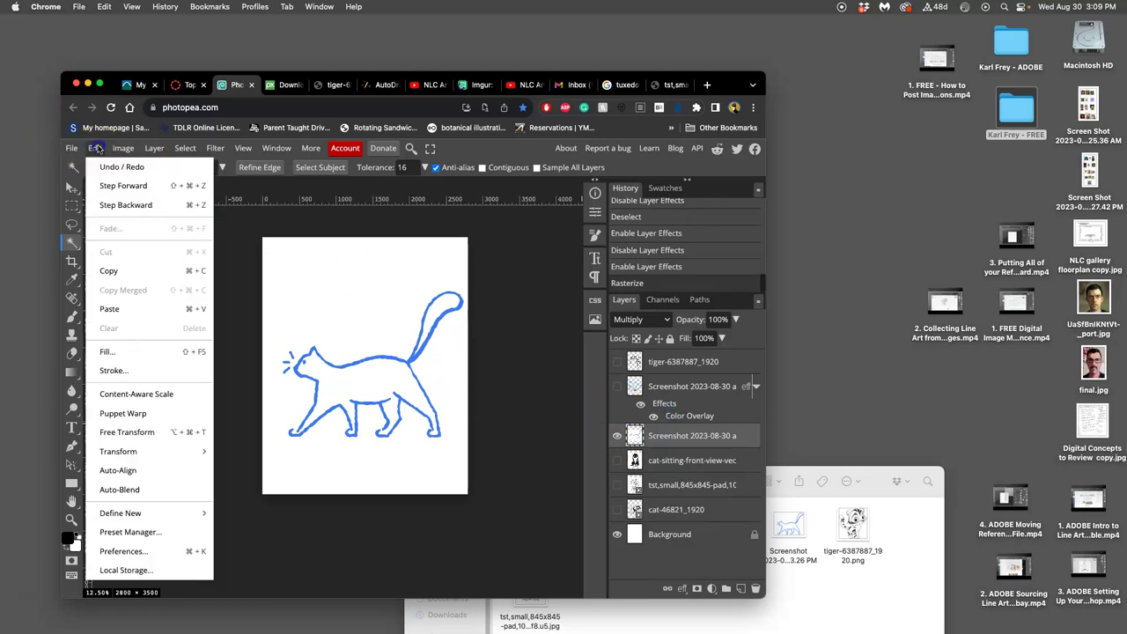
left_click(128, 435)
left_click_drag(490, 279, 407, 231)
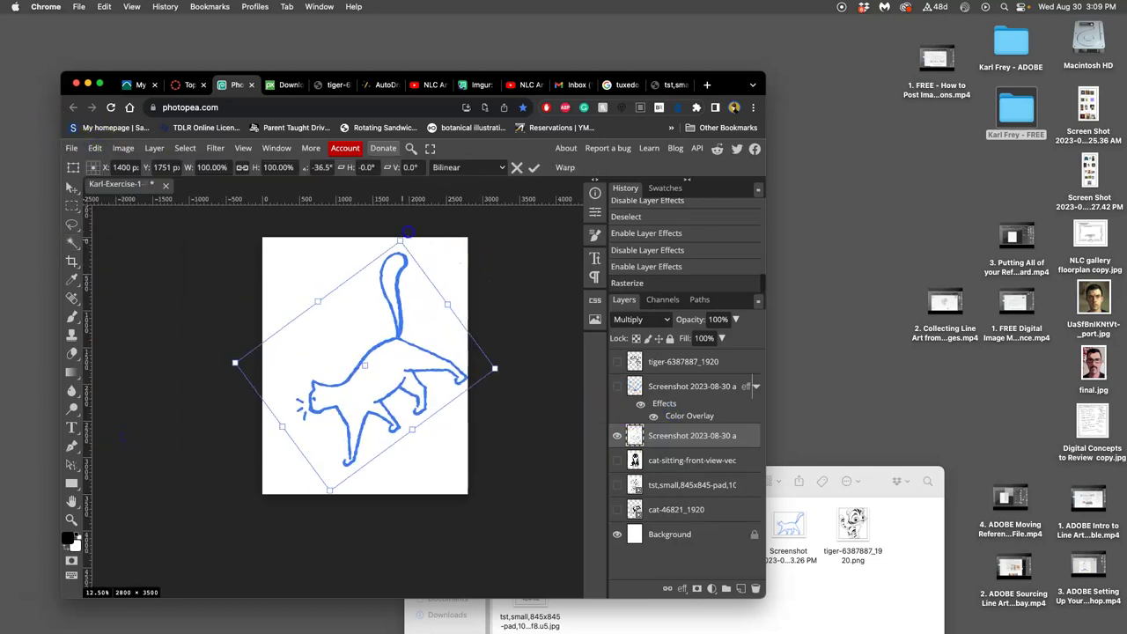
right_click(336, 324)
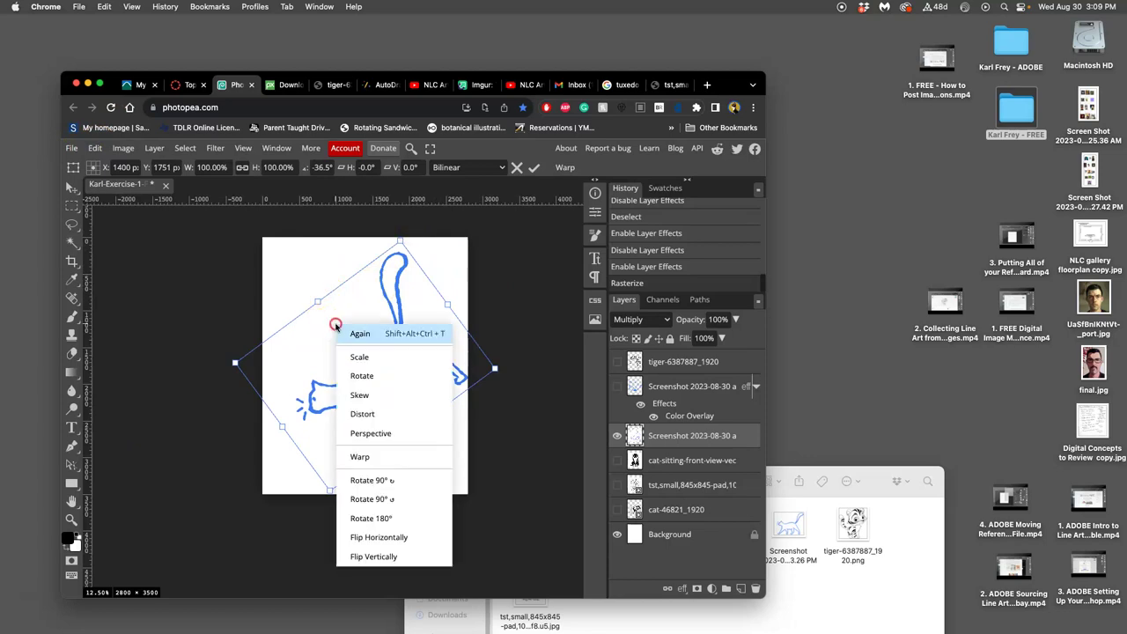
left_click(360, 454)
mouse_move(361, 387)
left_mouse_down()
mouse_move(349, 357)
mouse_move(380, 405)
left_mouse_up()
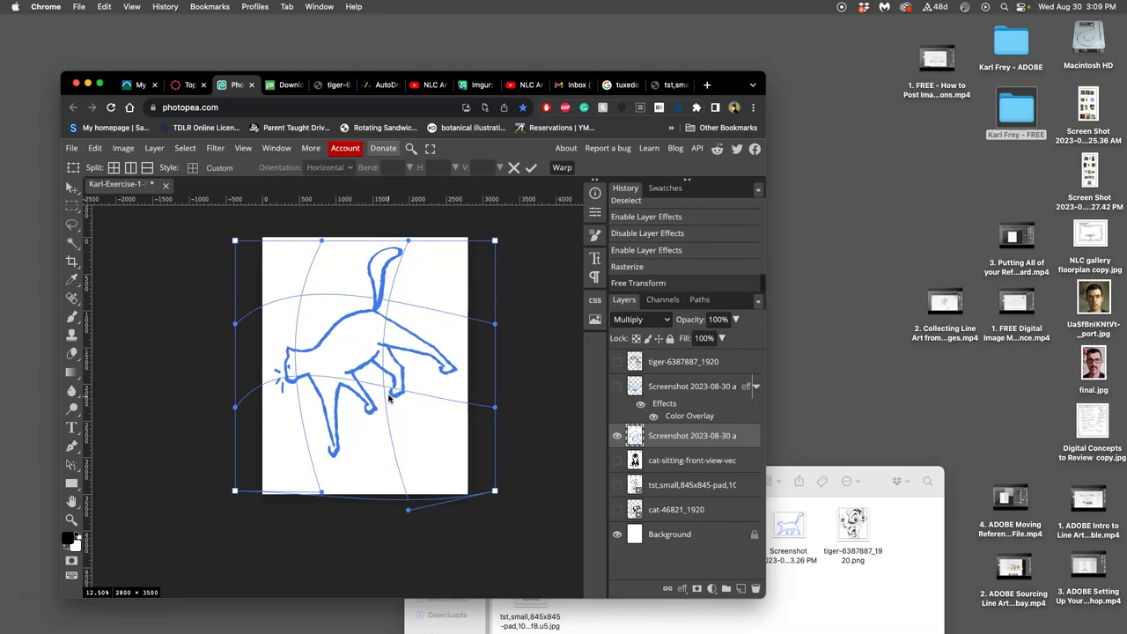
key("Return")
Apply Levels to the cat layer, raising the black input to about 253 so strokes turn black.
left_click(122, 148)
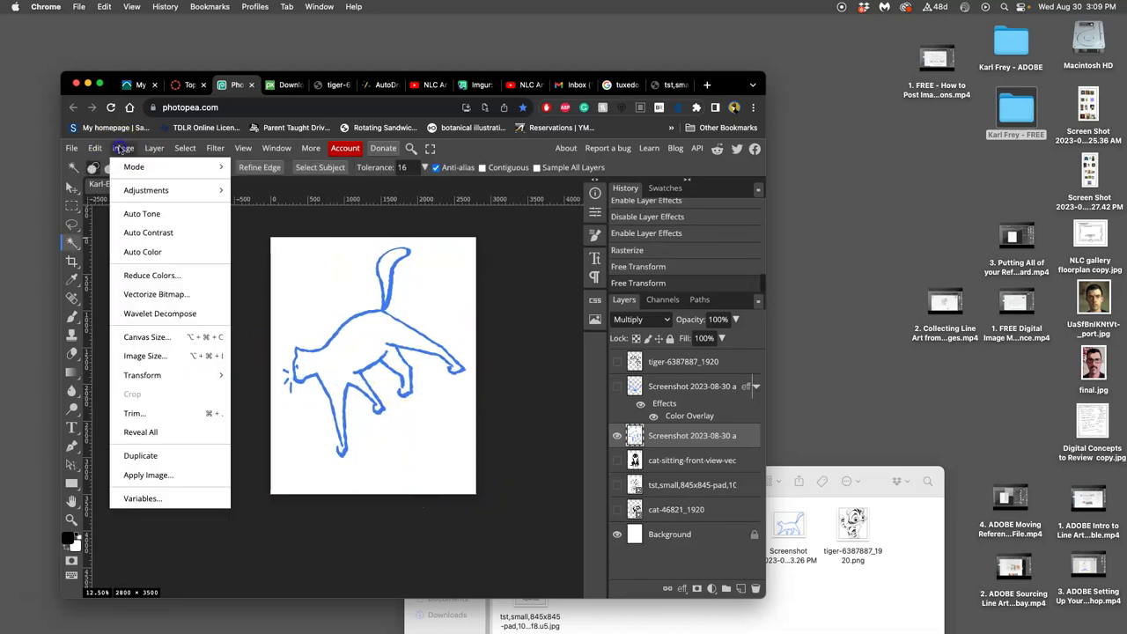
mouse_move(142, 190)
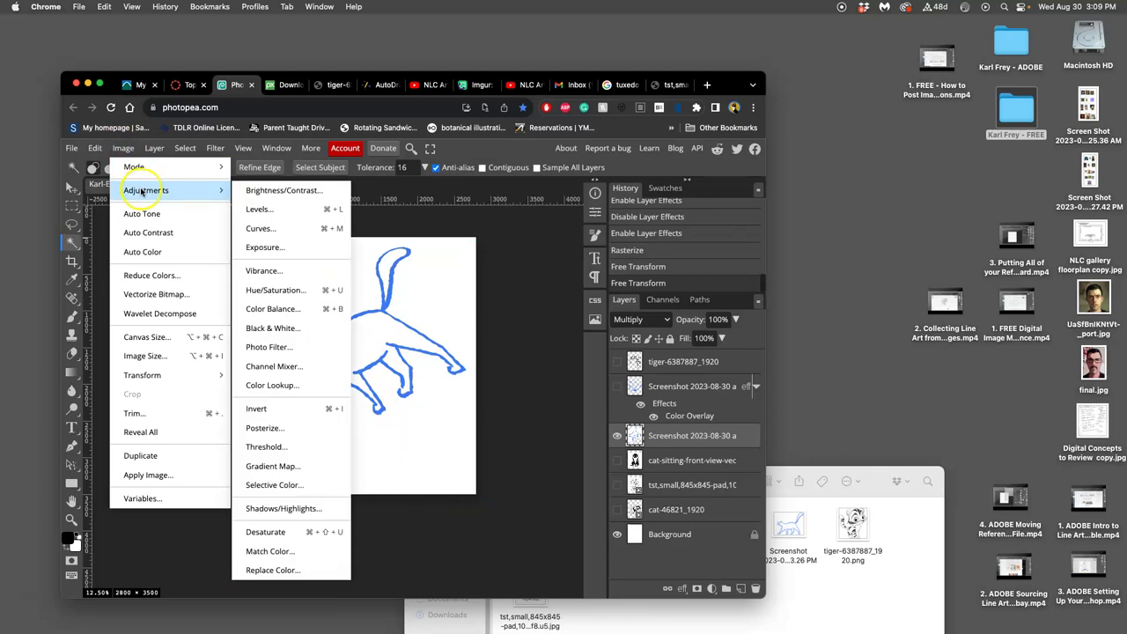
left_click(256, 208)
left_click_drag(474, 257, 599, 258)
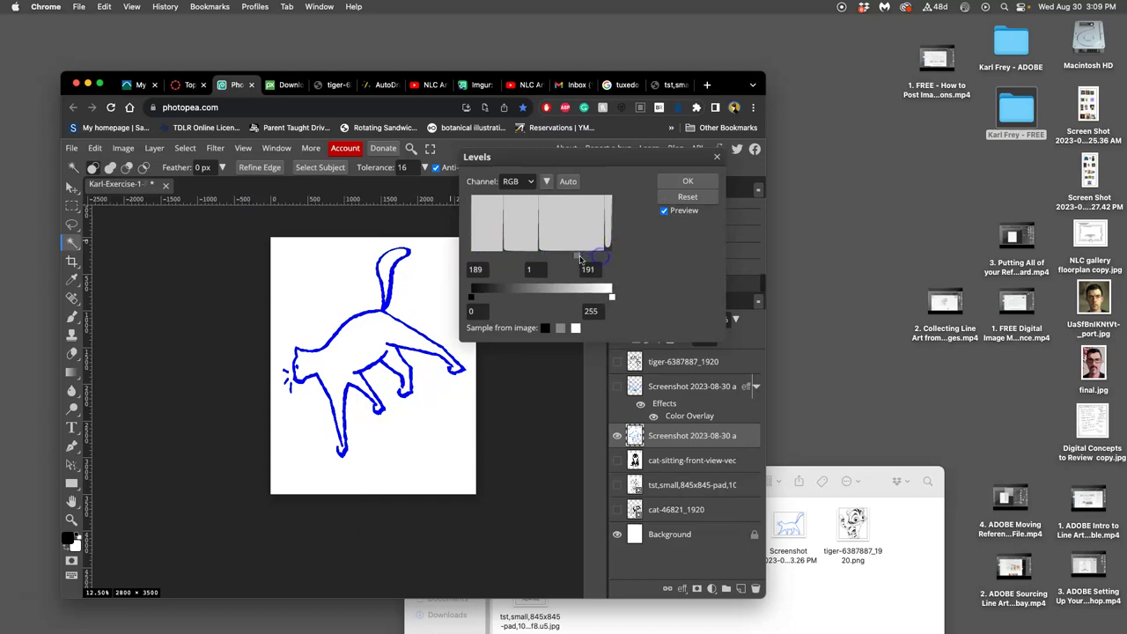
left_click_drag(576, 258, 616, 258)
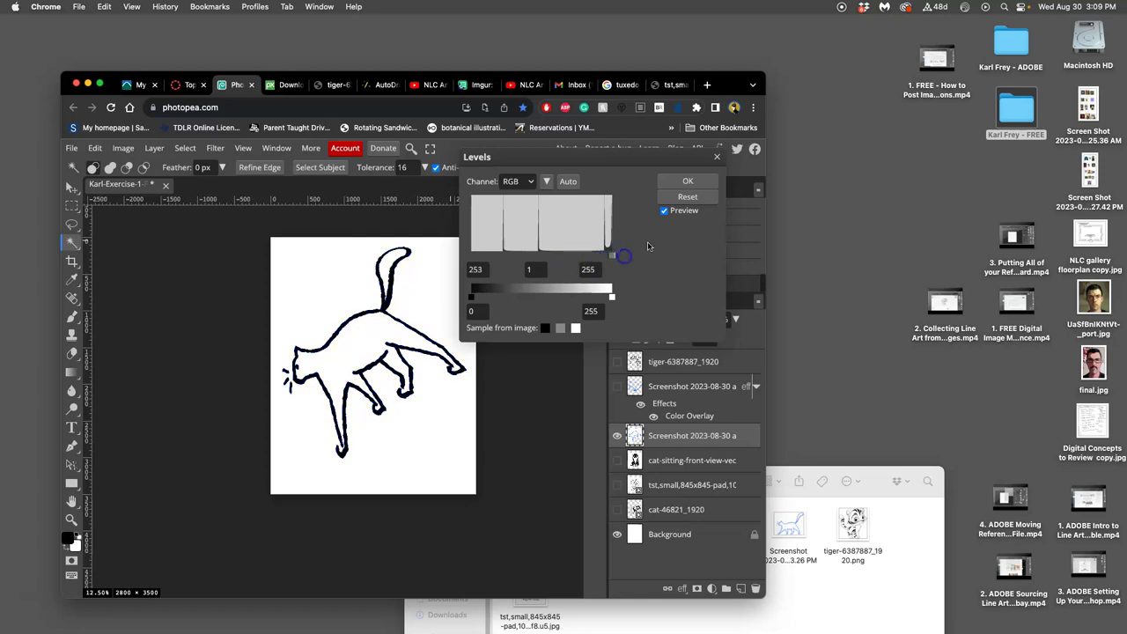
left_click(687, 182)
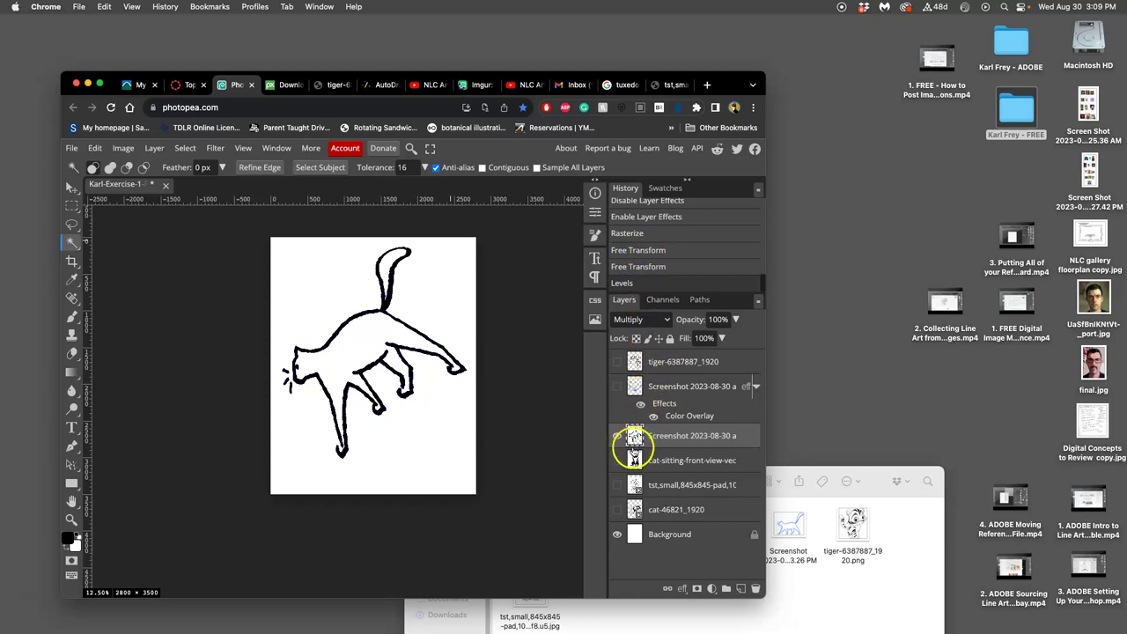
Lasso-delete the stray lines at the cat's legs and head, then show the bold-line drawing layer.
left_click(71, 225)
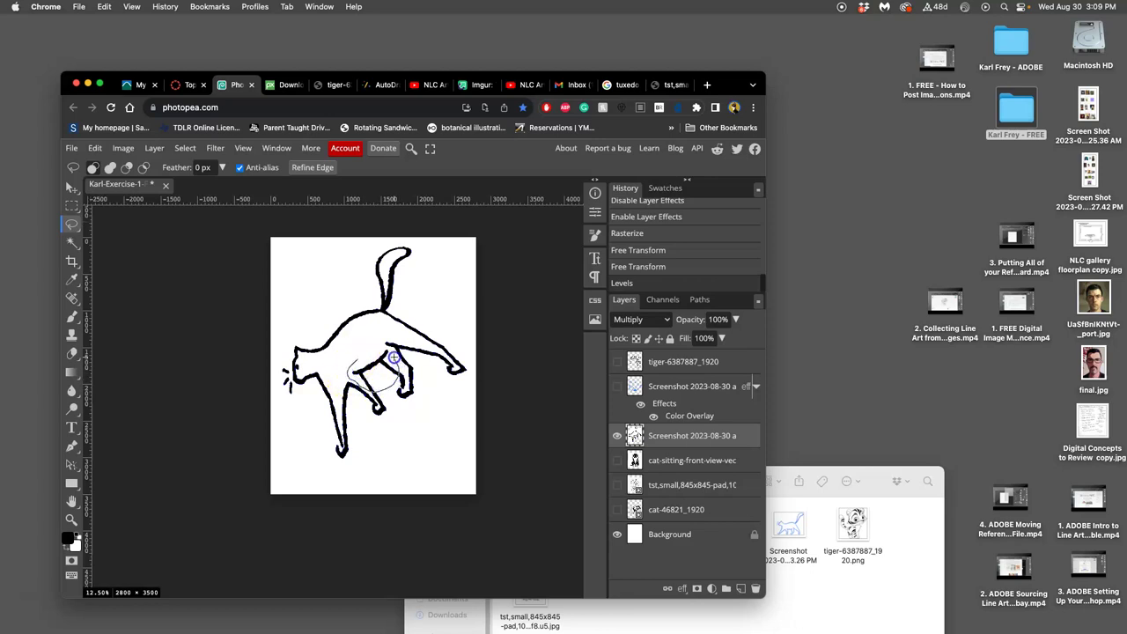
left_click_drag(380, 348, 368, 352)
key("Delete")
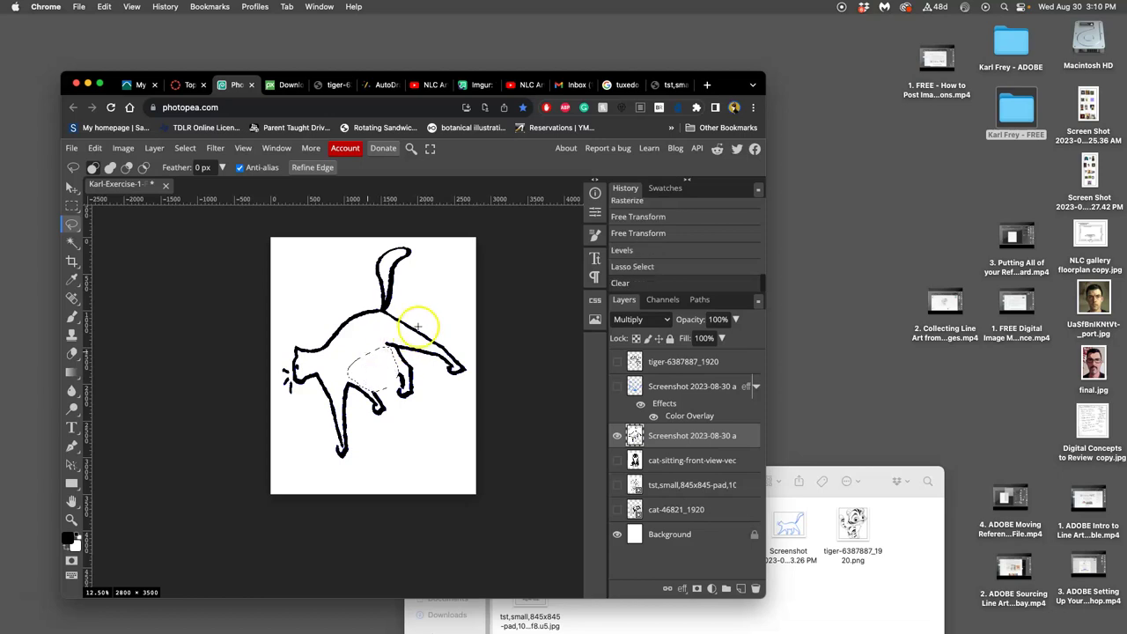
left_click(441, 322)
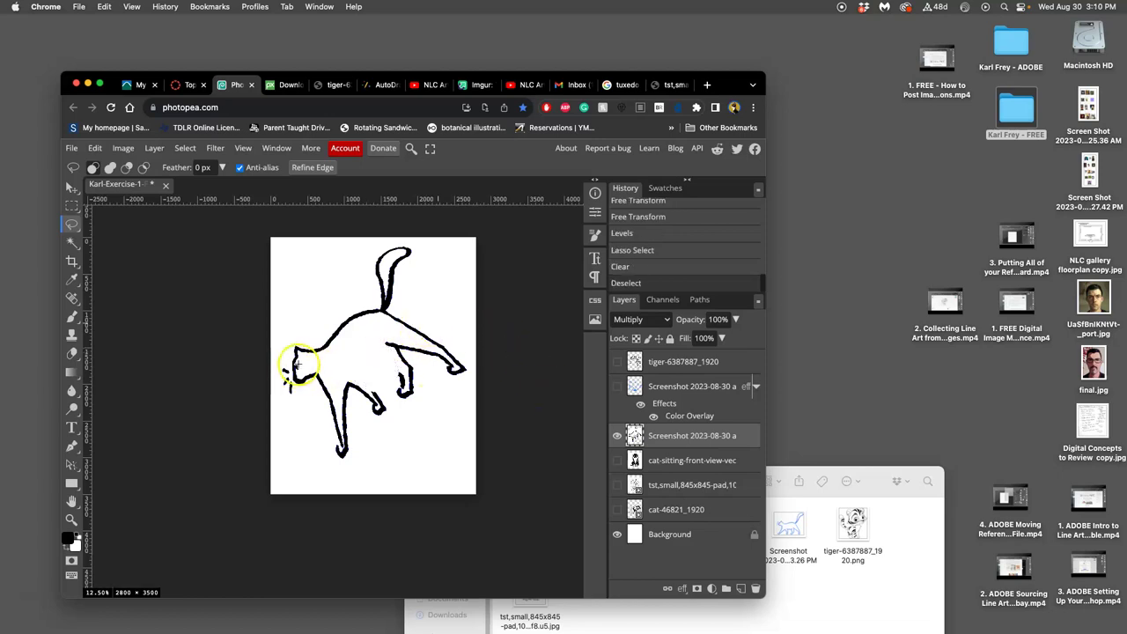
left_click_drag(294, 363, 287, 373)
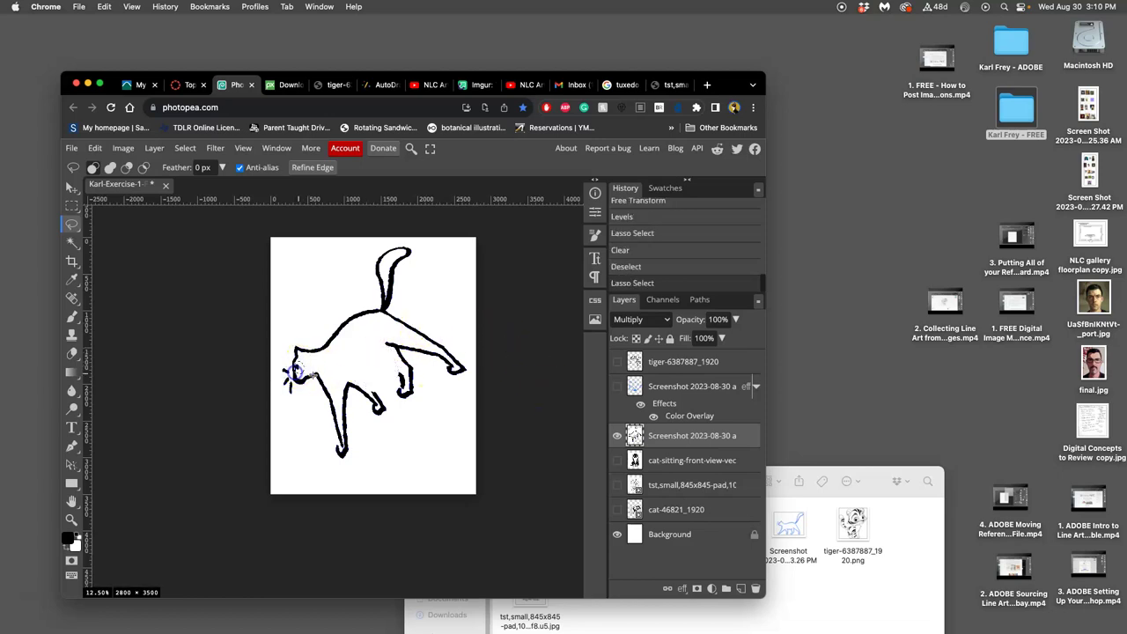
key("Delete")
left_click(369, 353)
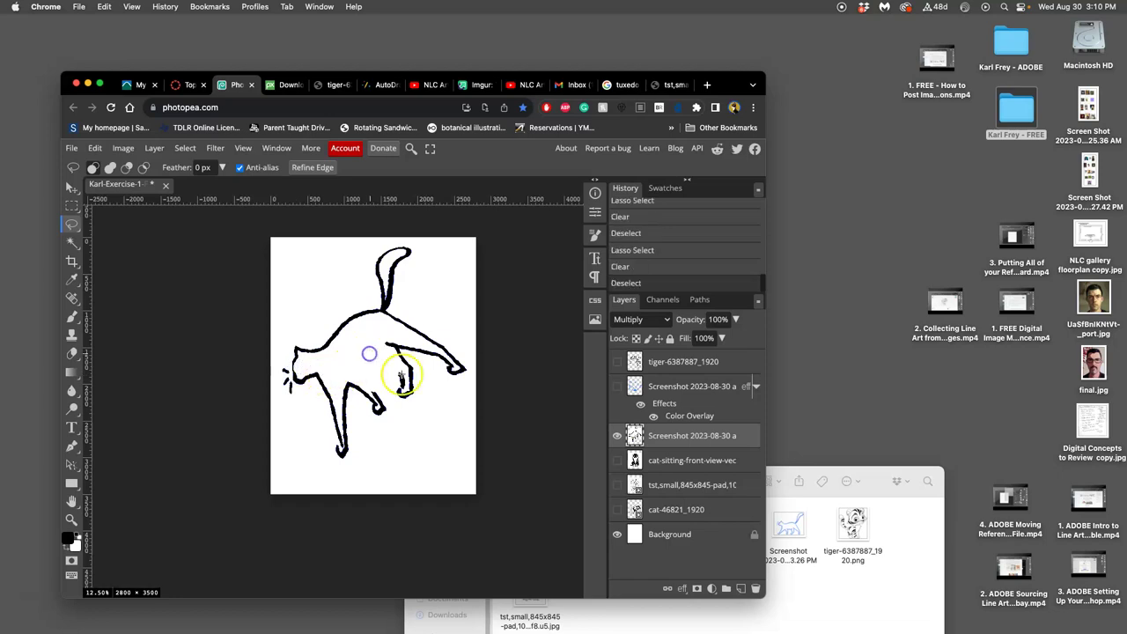
left_click(461, 410)
left_click(617, 387)
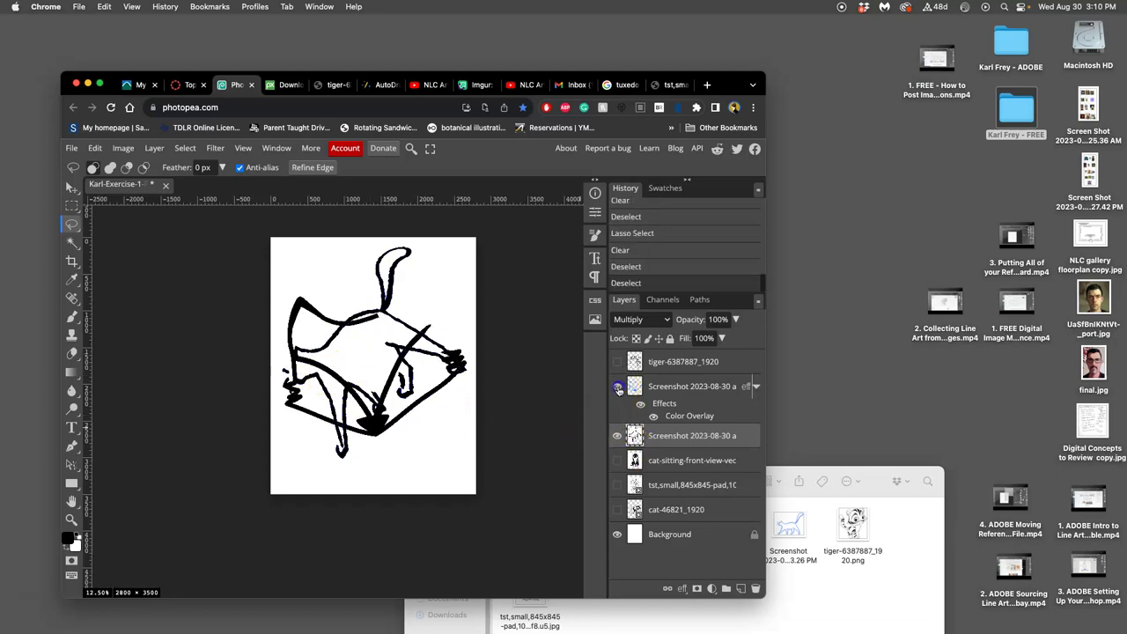
Show the tiger layer and move the thin-line tiger drawing up and slightly left.
left_click(617, 361)
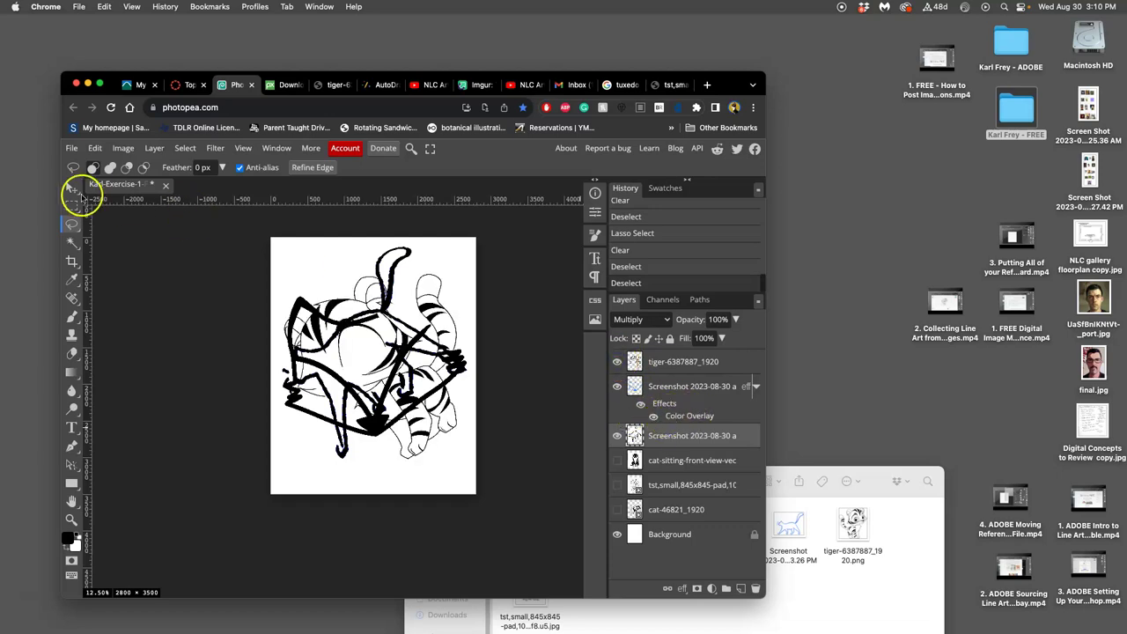
left_click(72, 189)
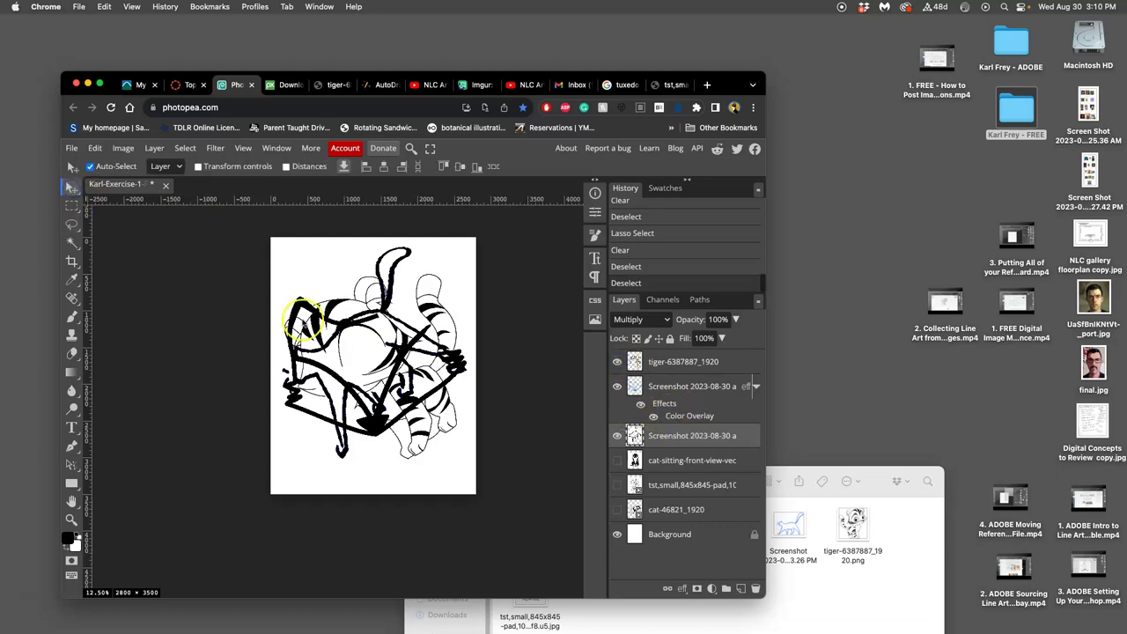
left_click(686, 389)
left_click(755, 386)
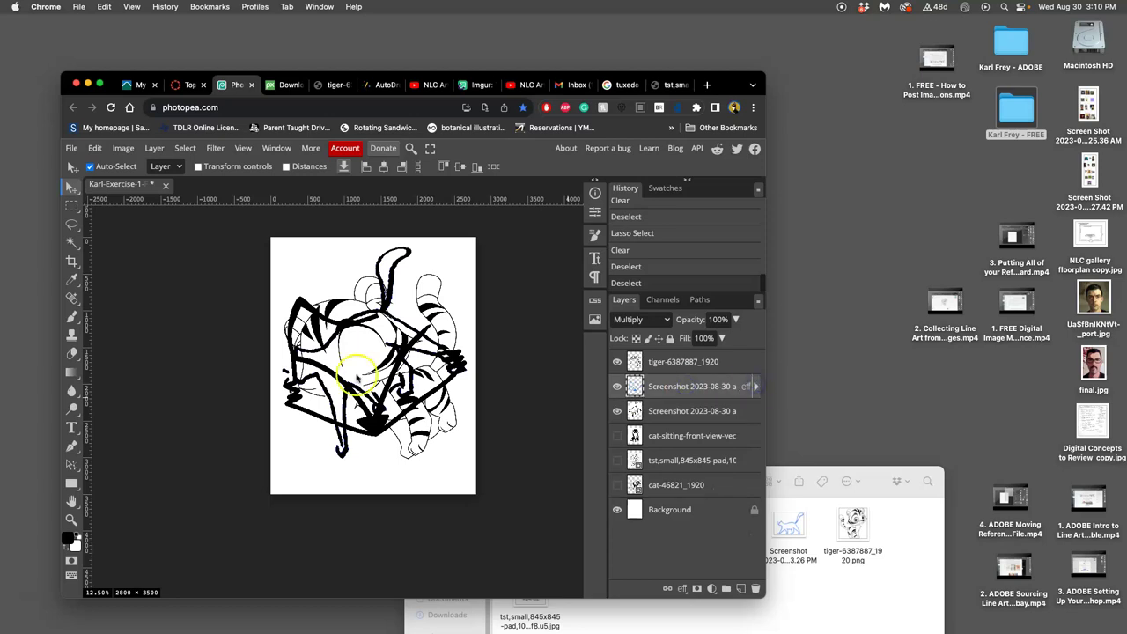
left_click_drag(346, 370, 333, 322)
left_click(352, 282)
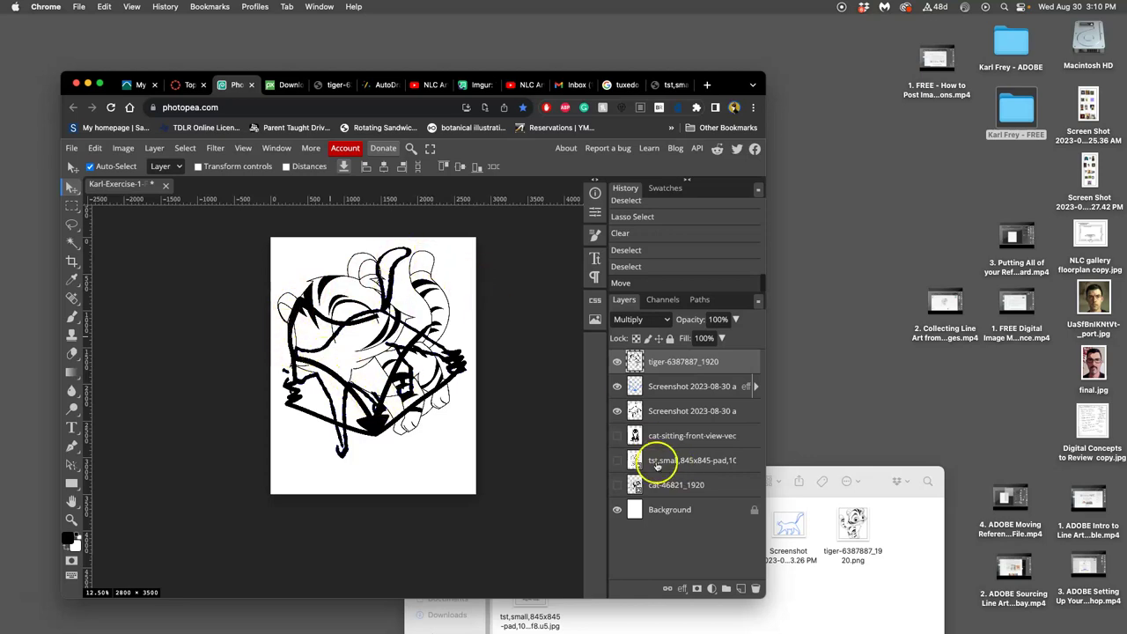
left_click(665, 414)
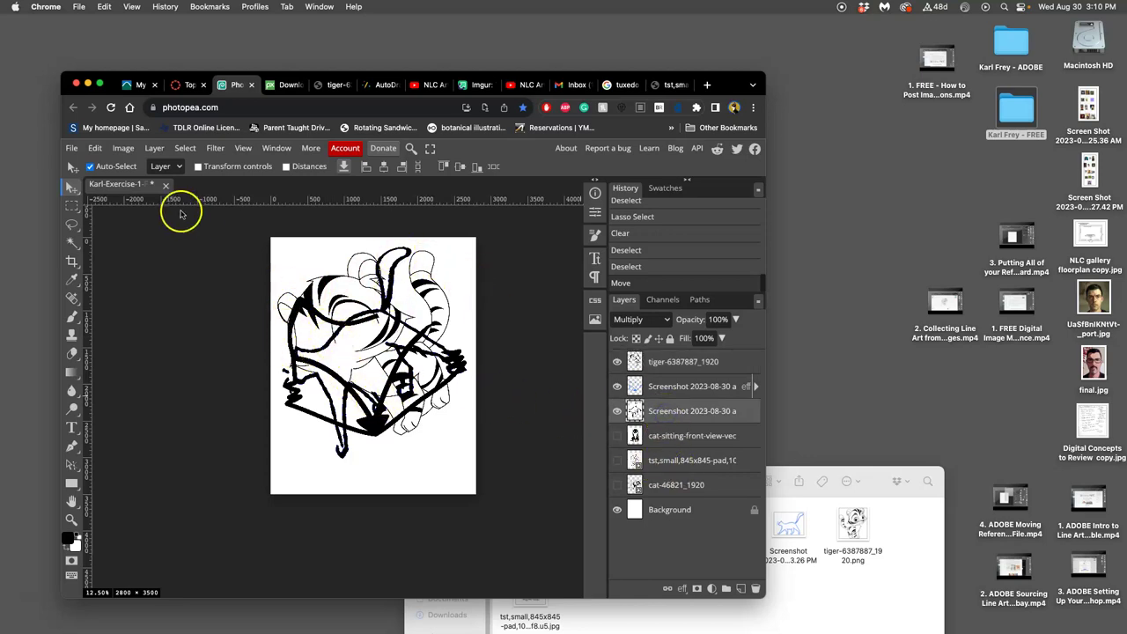
left_click(123, 148)
Warp the walking-cat layer, pushing the right side in and pulling the left side out, then commit.
left_click(95, 149)
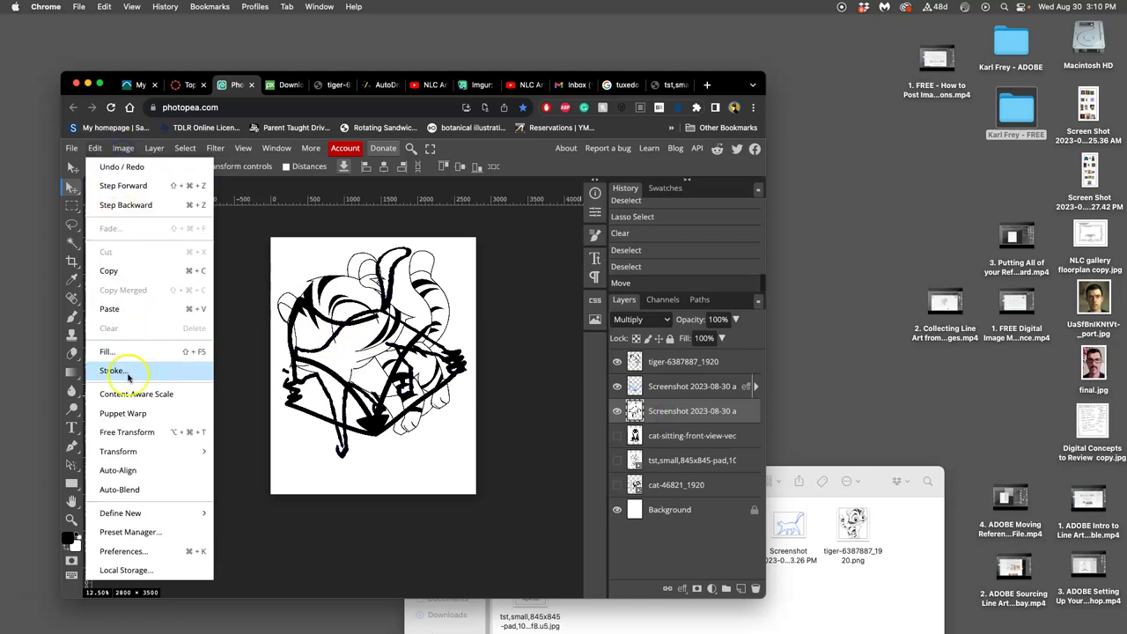
left_click(141, 433)
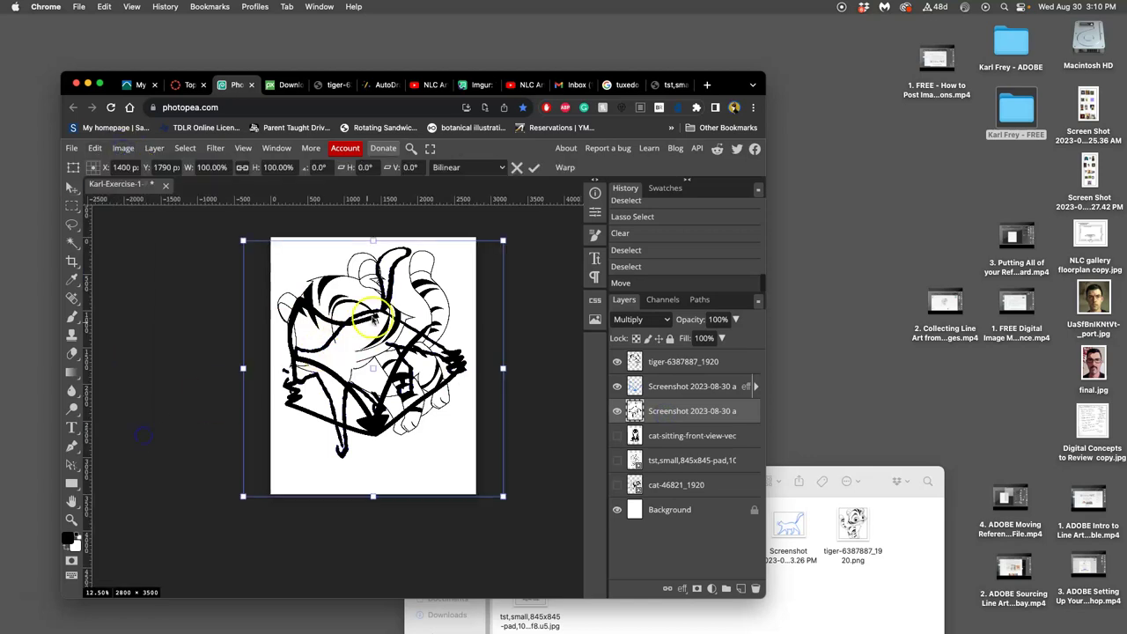
right_click(451, 278)
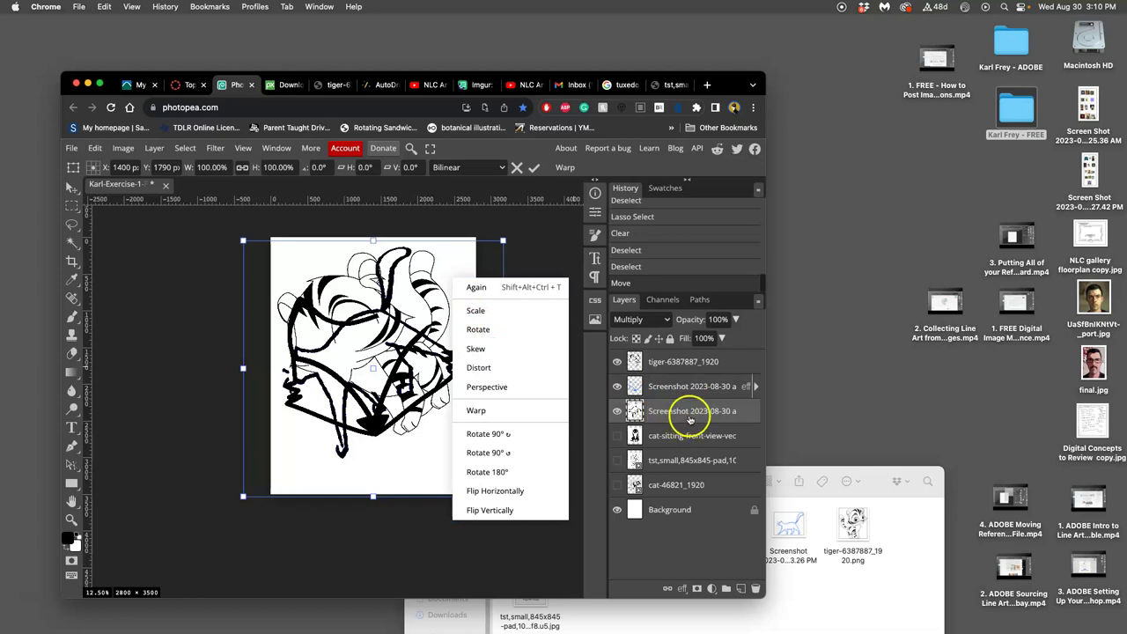
left_click(489, 409)
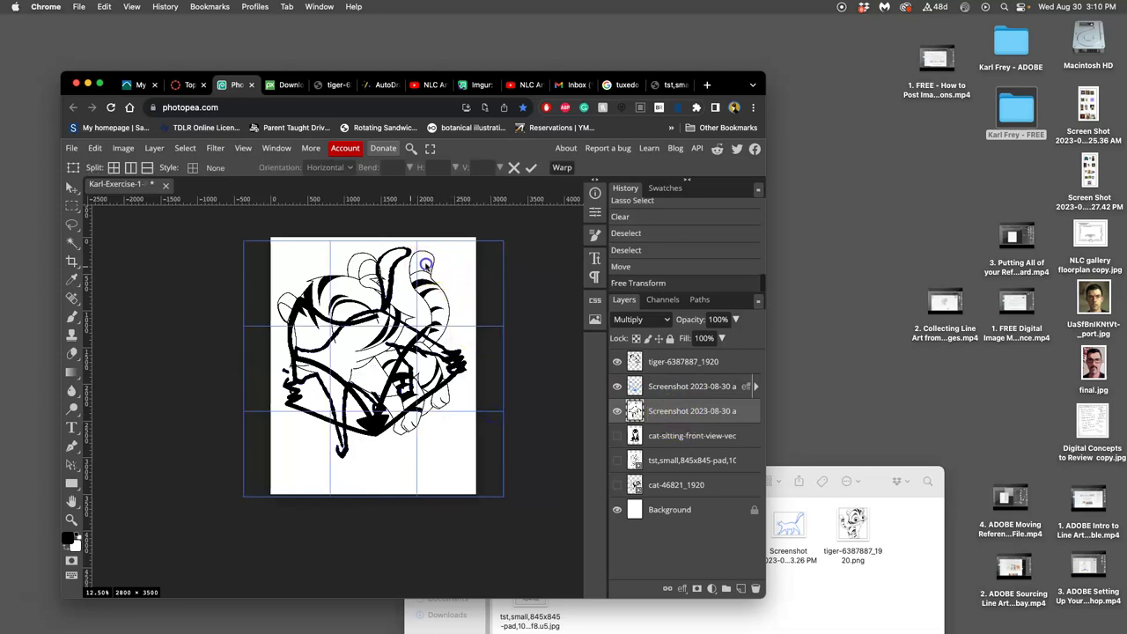
mouse_move(446, 262)
left_mouse_down()
mouse_move(431, 262)
mouse_move(438, 273)
left_mouse_up()
left_click_drag(458, 375, 440, 389)
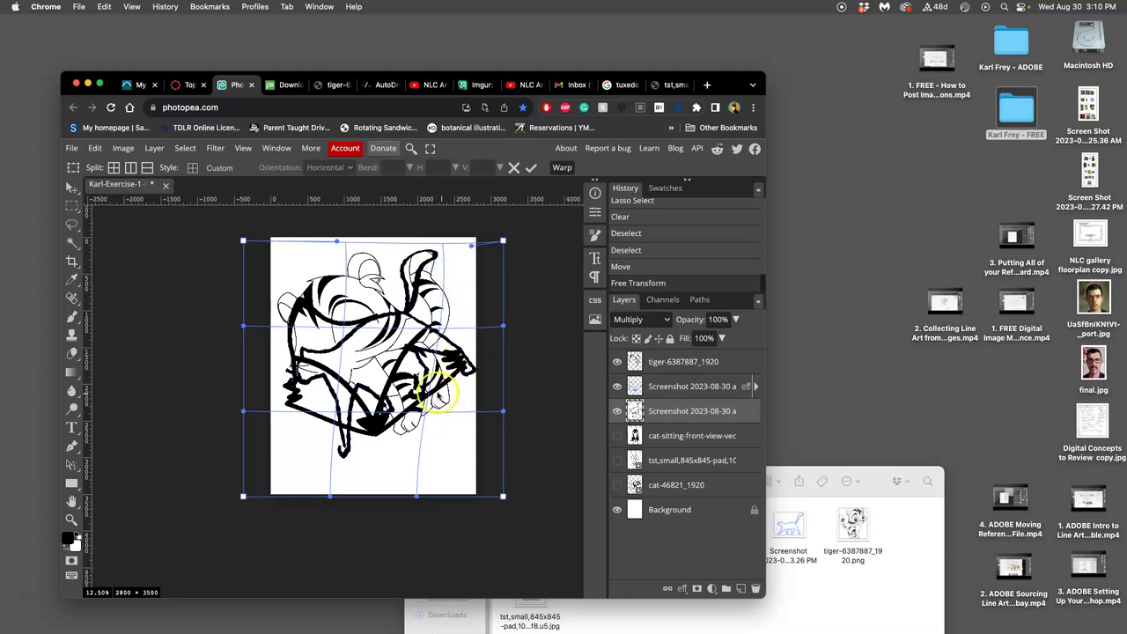
mouse_move(339, 355)
left_mouse_down()
mouse_move(324, 350)
mouse_move(332, 335)
left_mouse_up()
left_click(391, 387)
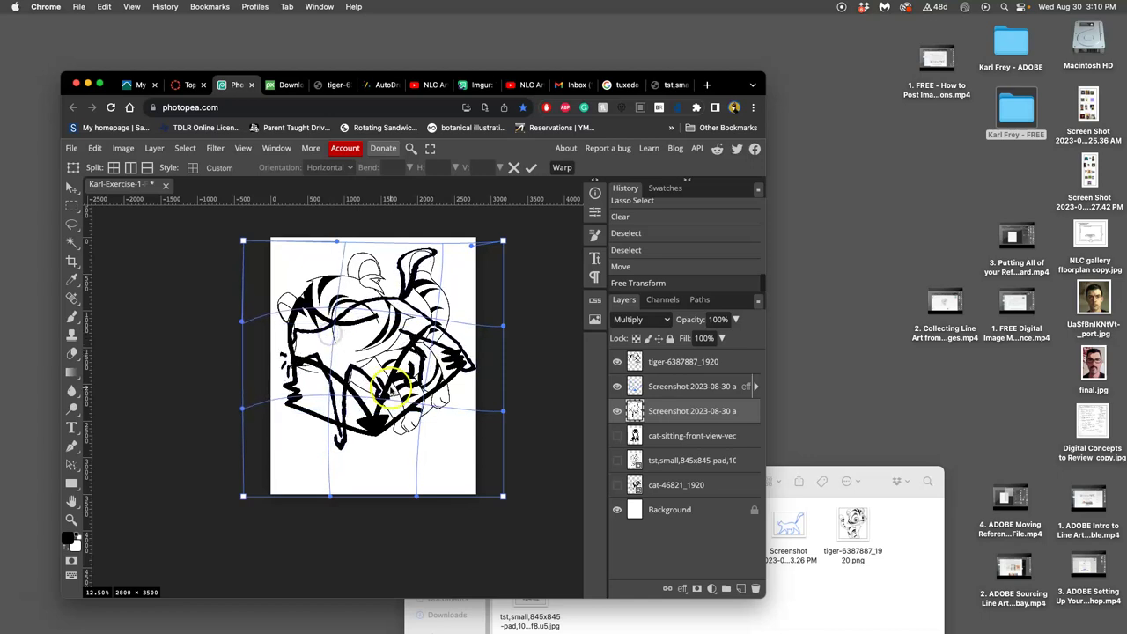
key("Return")
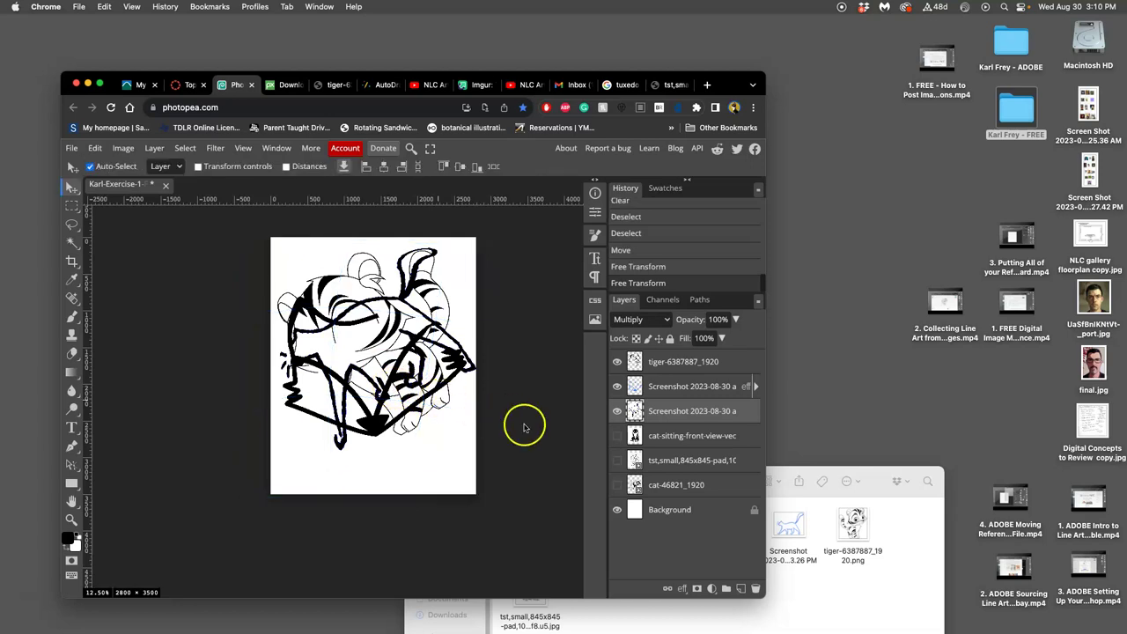
Show only the sitting black cat, hiding the tiger and both screenshot drawings, and frame its body.
left_click(618, 435)
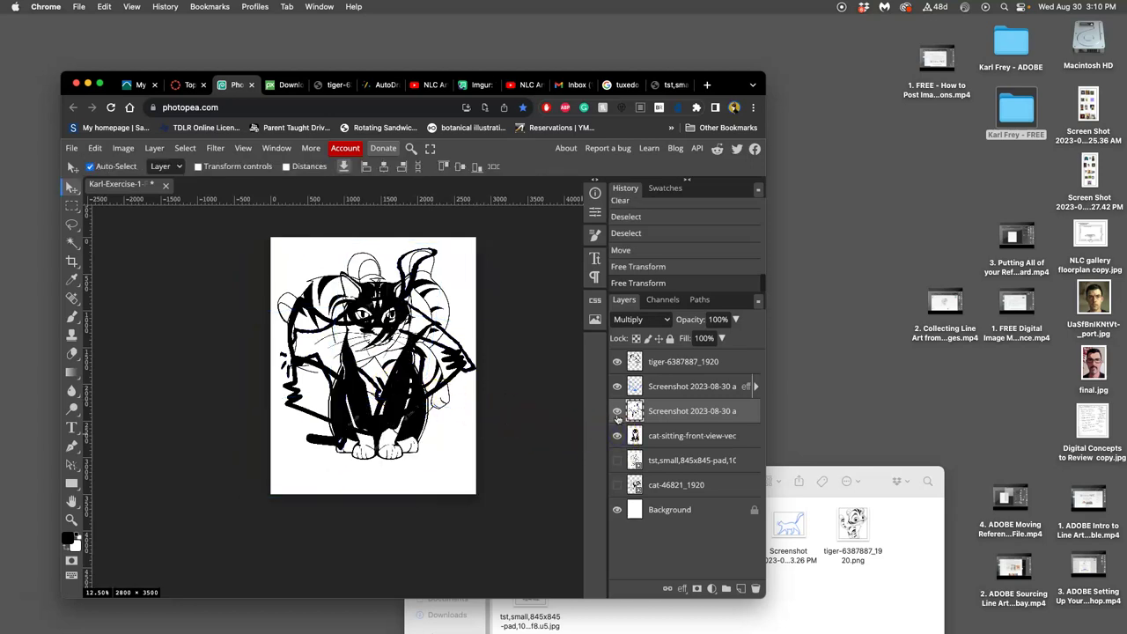
left_click(617, 411)
left_click(617, 387)
left_click(617, 362)
left_click(407, 411)
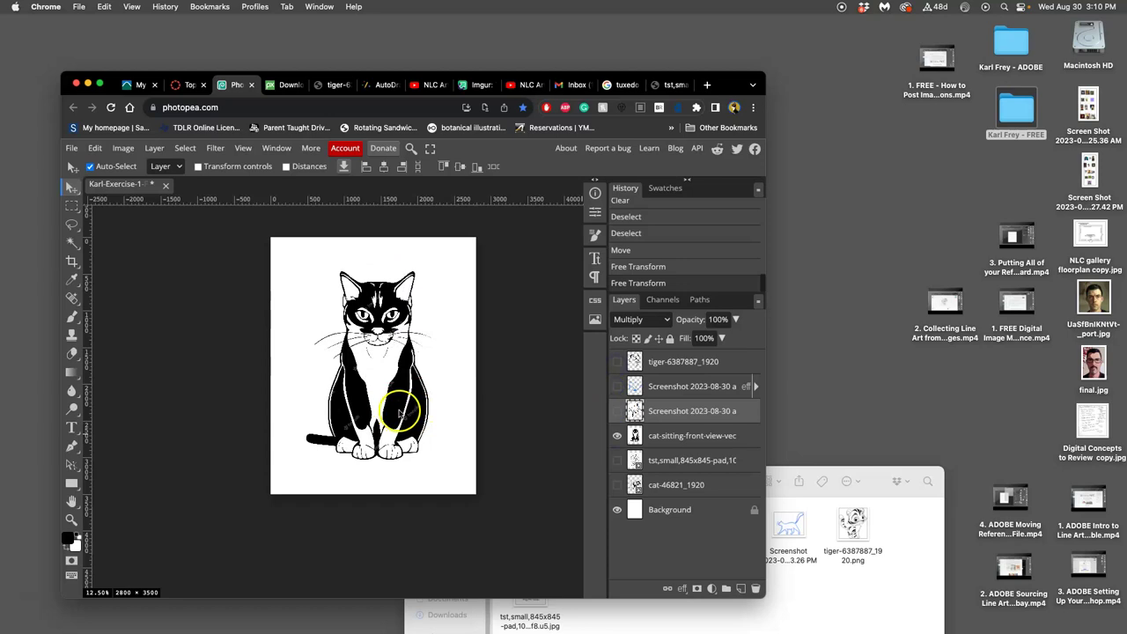
scroll(407, 411, "up", 3)
left_click_drag(452, 414, 364, 377)
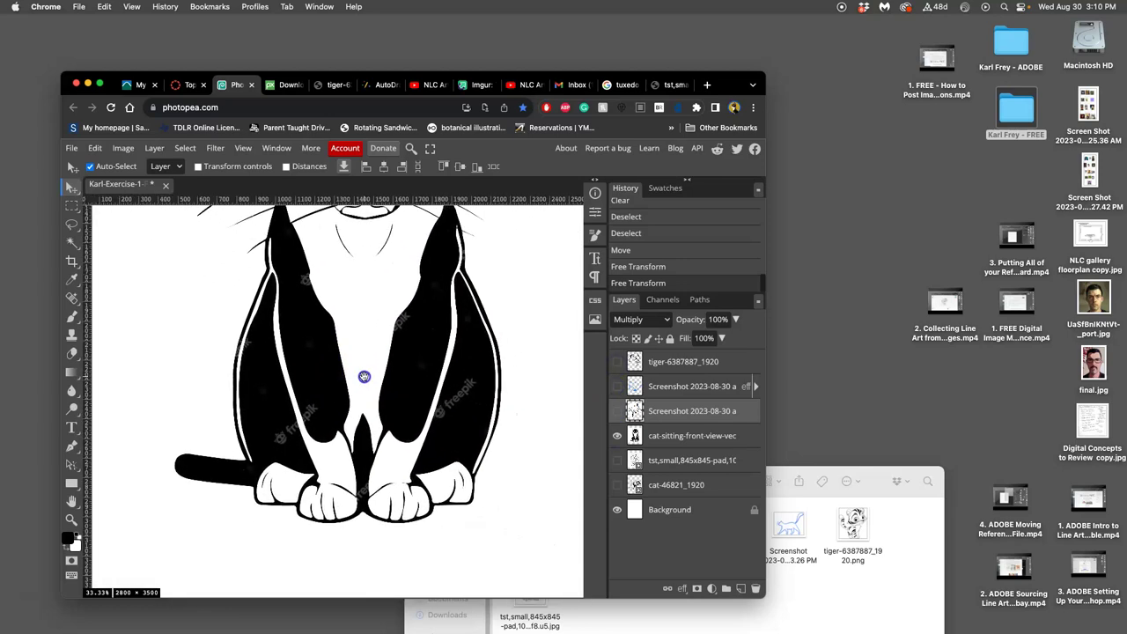
left_click(461, 412)
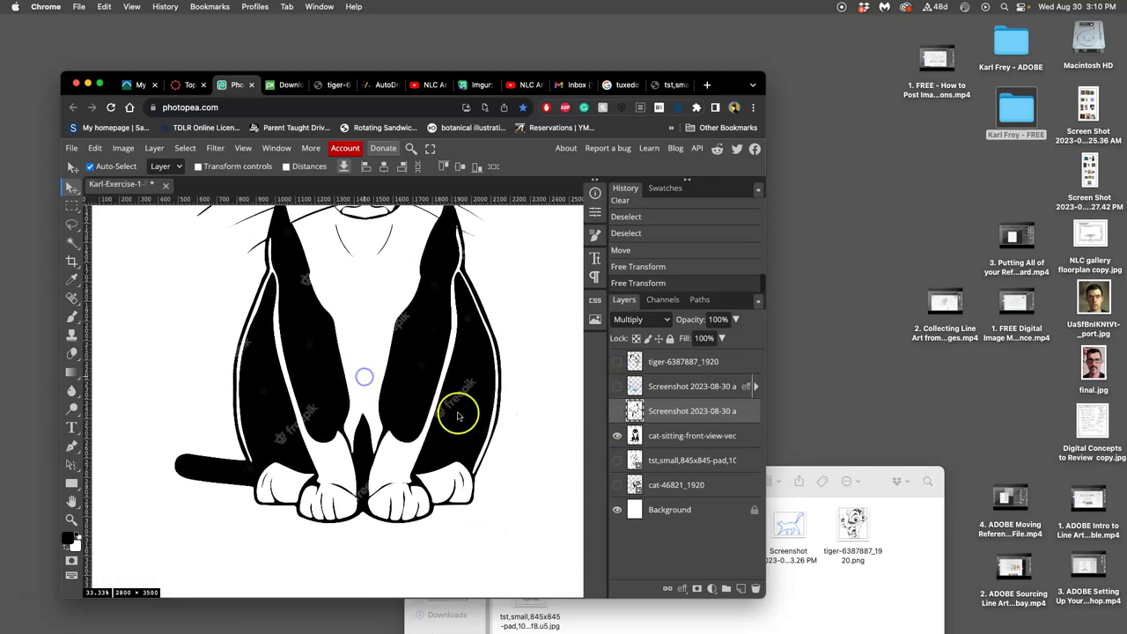
Apply Levels to the sitting-cat layer with input levels 92 / 252.
left_click(669, 441)
left_click(123, 148)
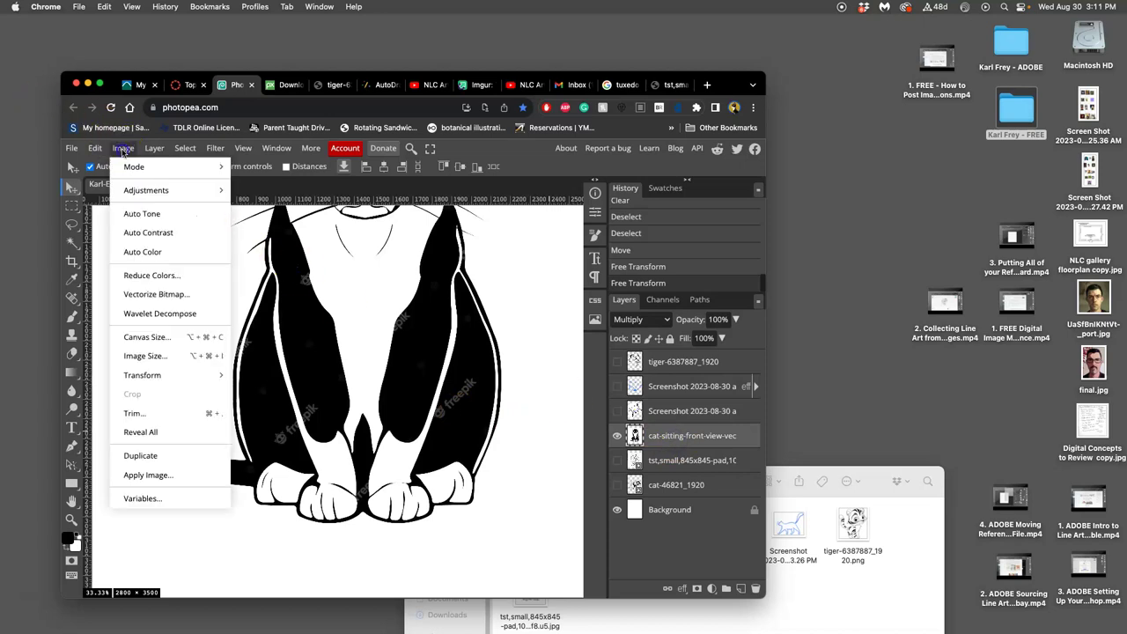
mouse_move(150, 190)
left_click(264, 210)
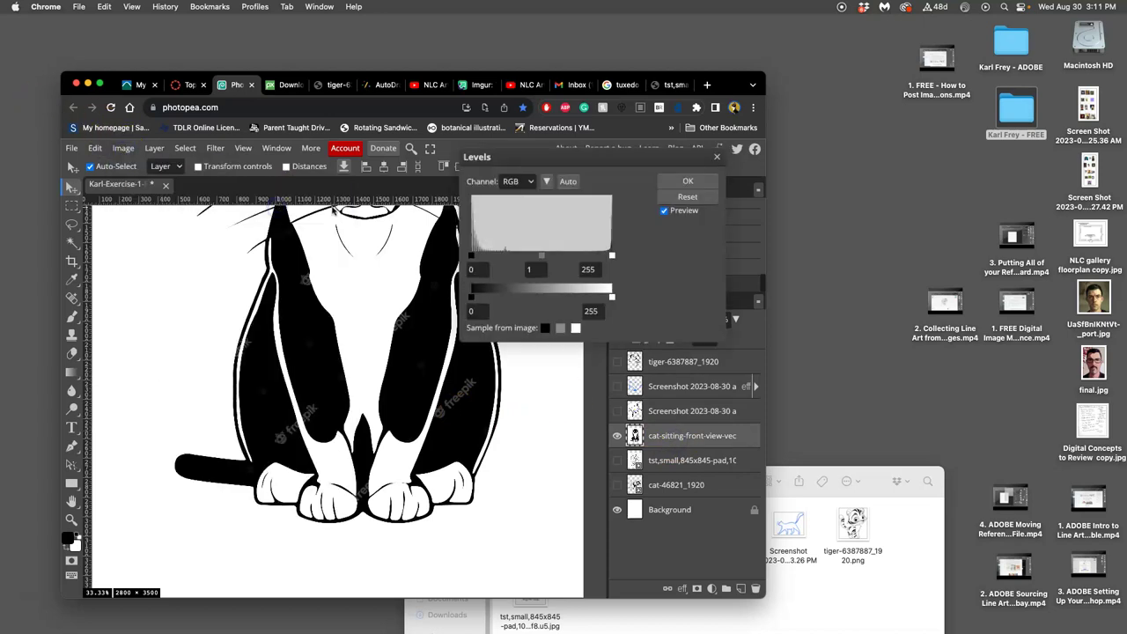
mouse_move(481, 257)
left_mouse_down()
mouse_move(529, 255)
mouse_move(458, 254)
mouse_move(500, 254)
left_mouse_up()
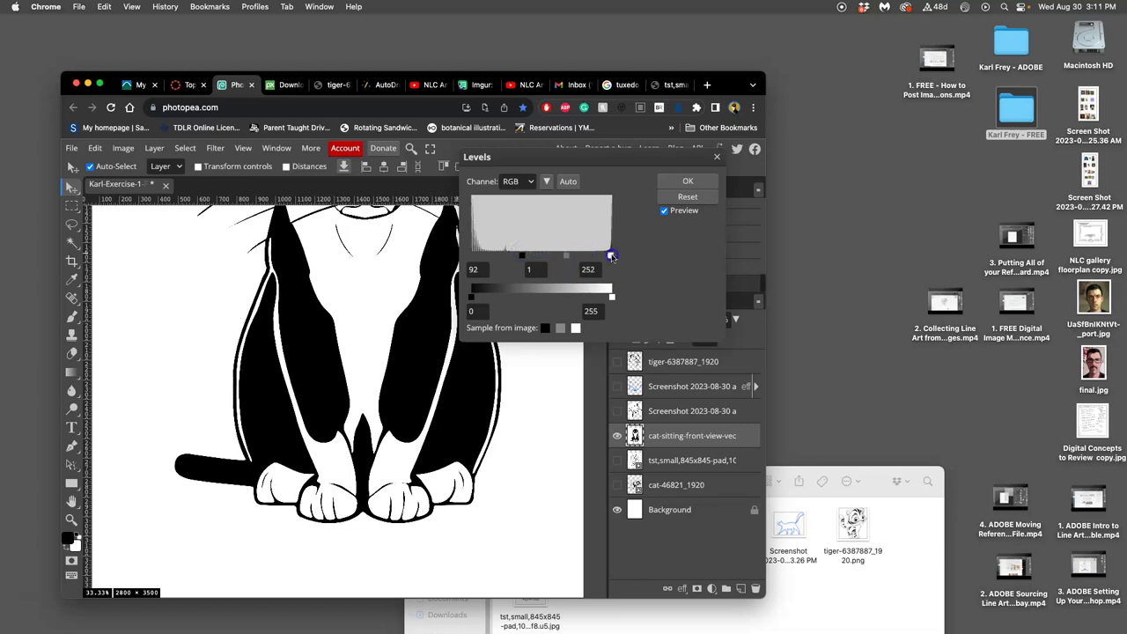
left_click(685, 183)
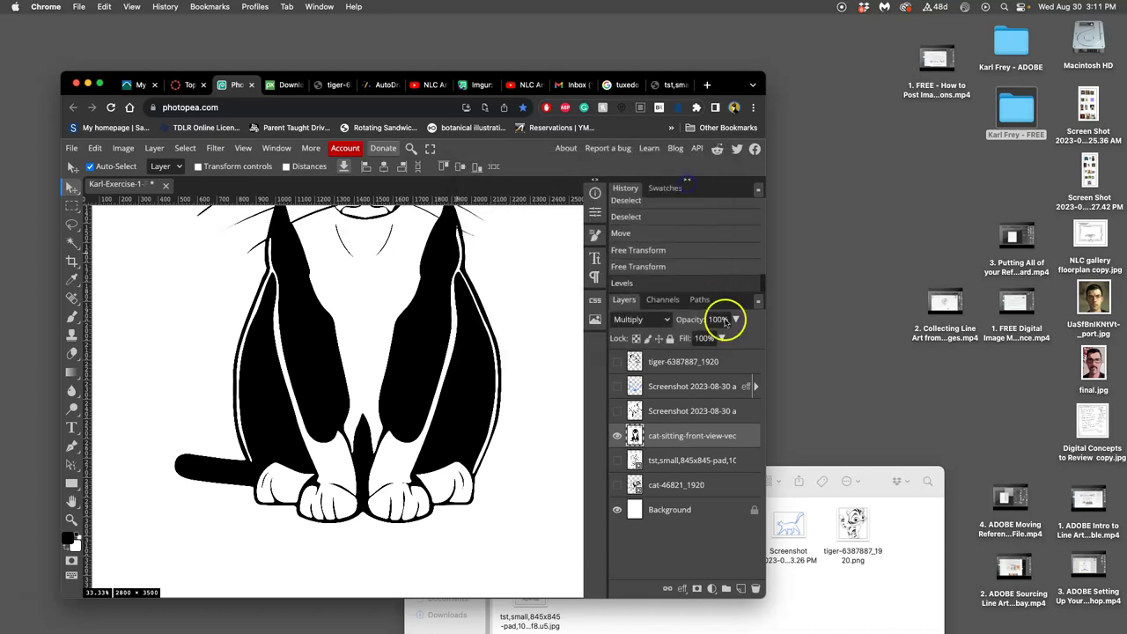
Show the small-cats layer, hide the sitting cat, and rasterize the tst,small layer.
left_click(617, 460)
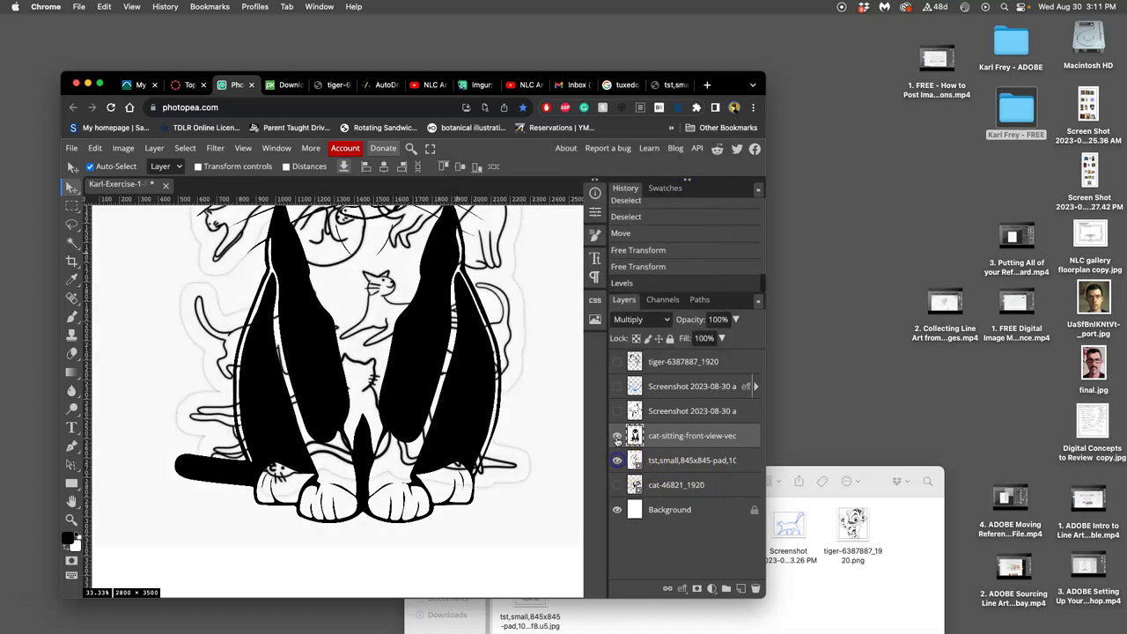
left_click(616, 436)
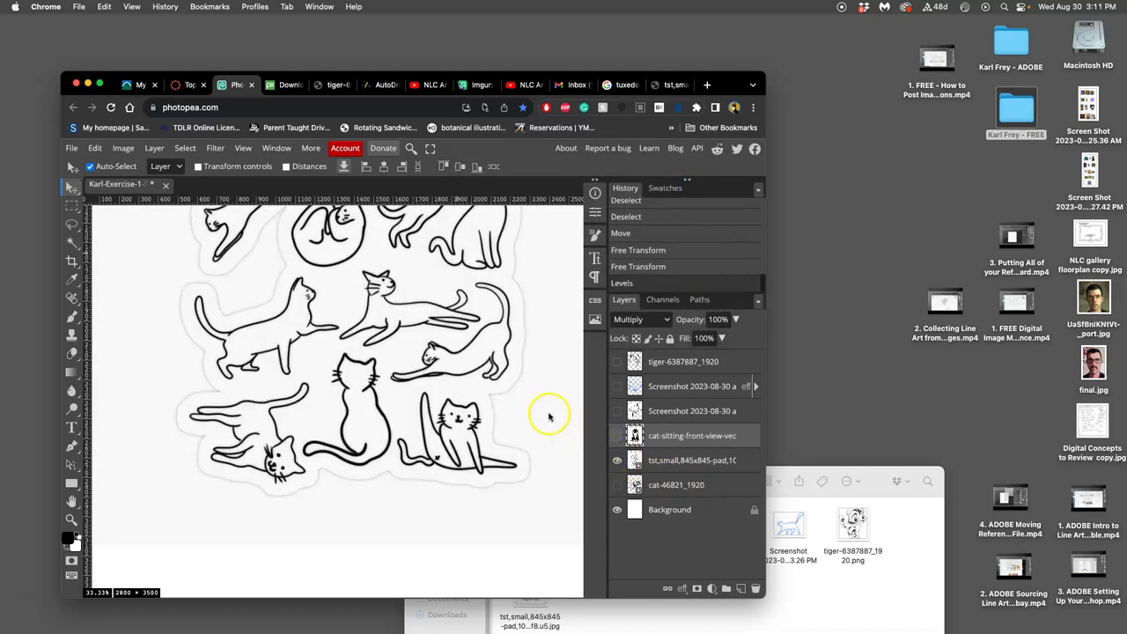
key("super+minus")
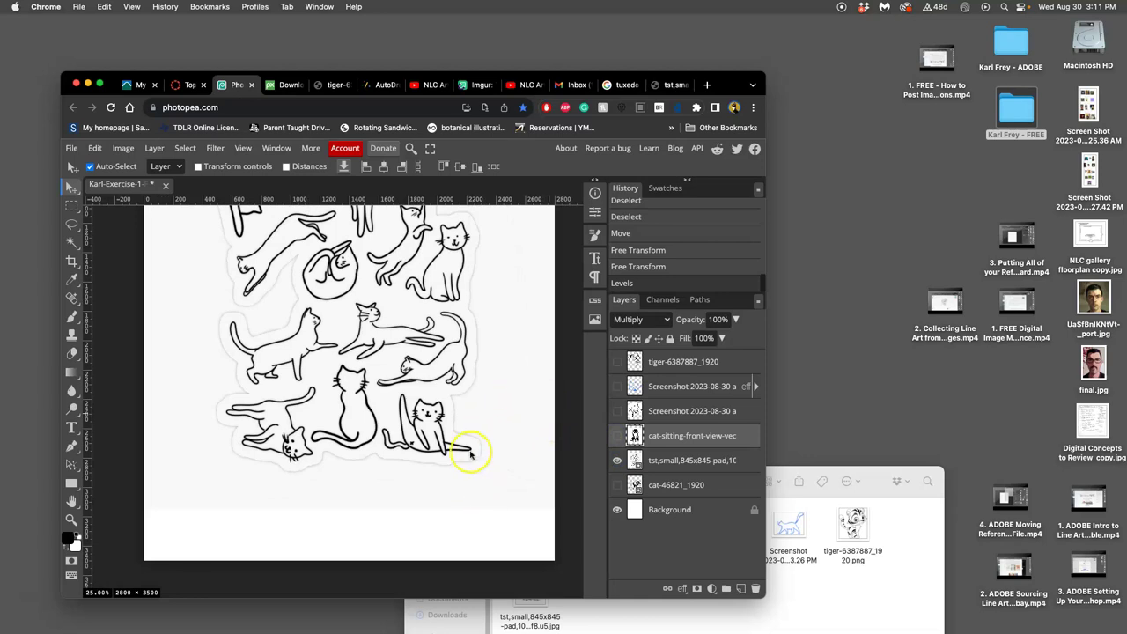
left_click(123, 148)
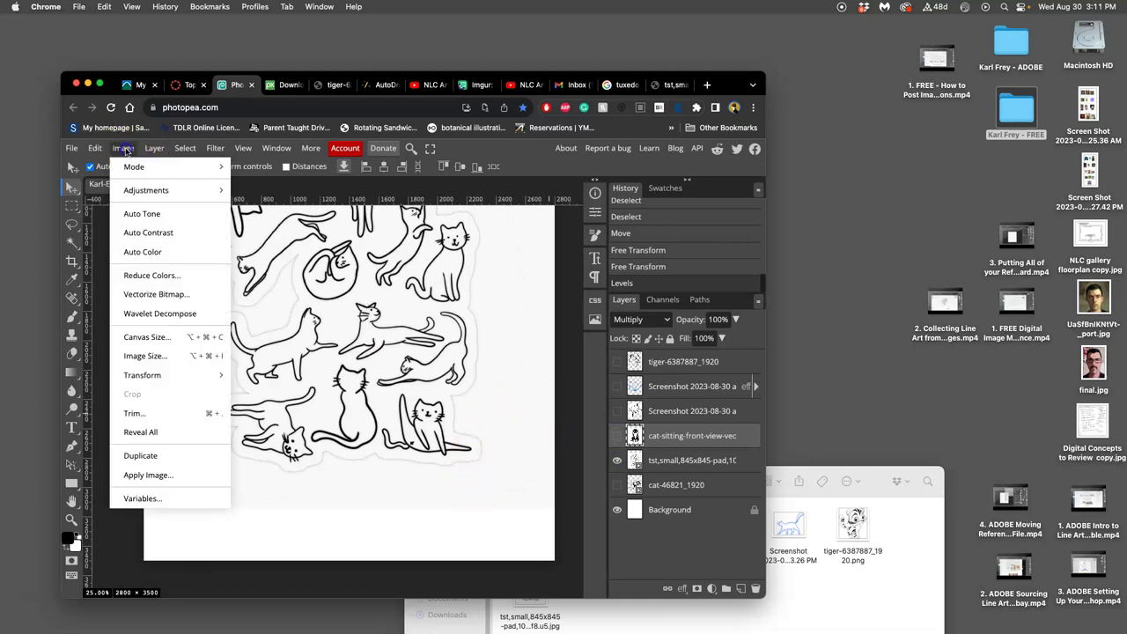
left_click(674, 459)
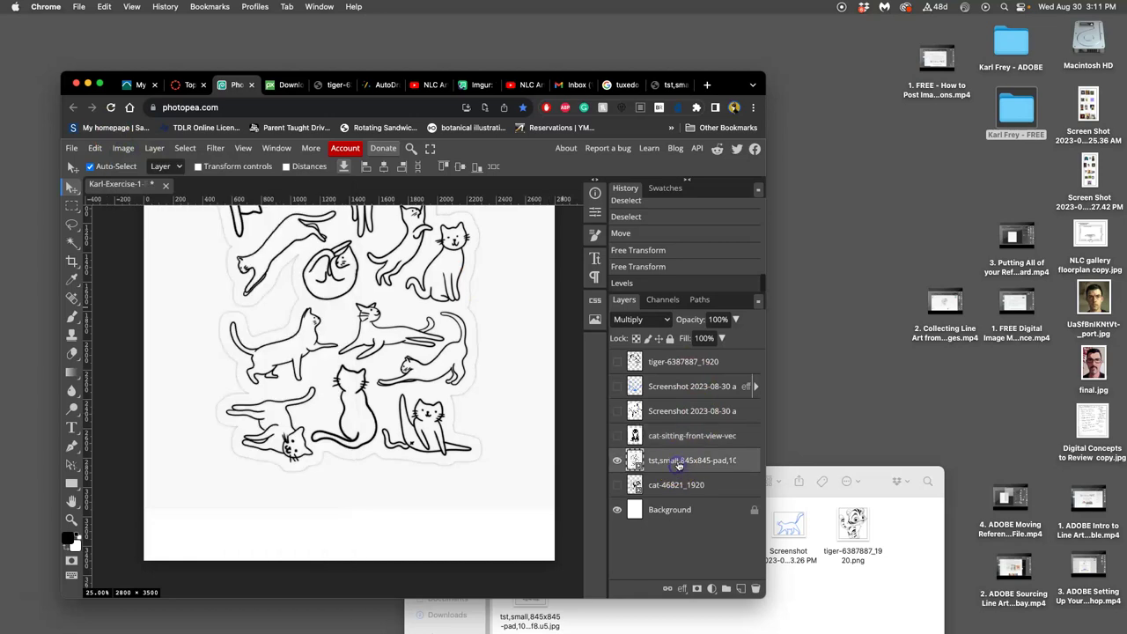
right_click(678, 460)
left_click(612, 412)
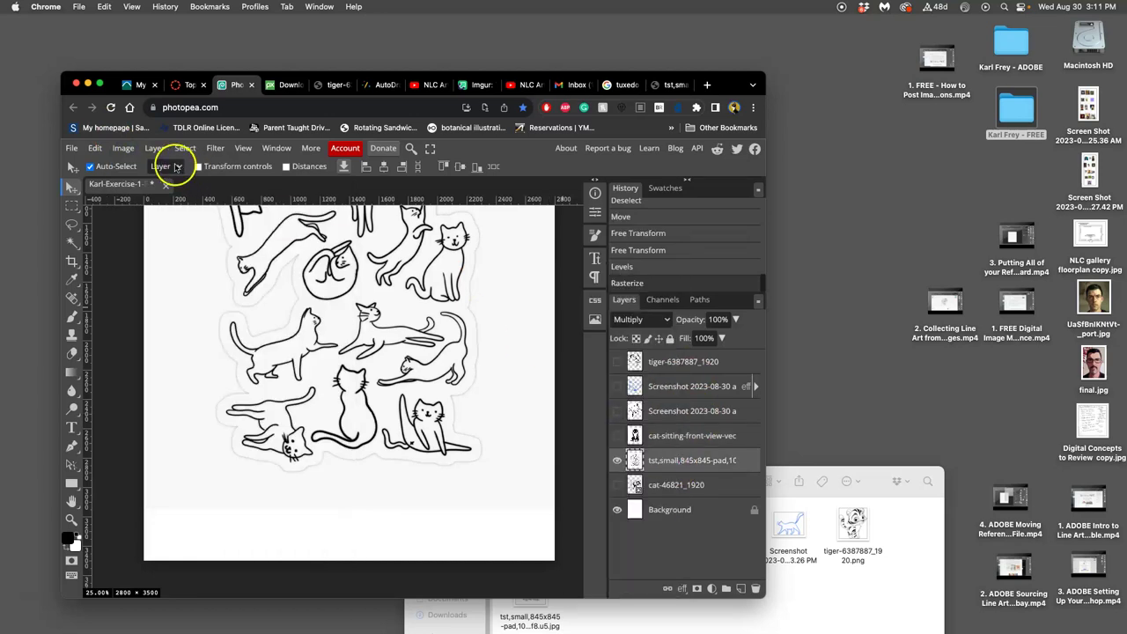
Apply Levels to the small-cats layer with input levels 86 / 1 / 148.
left_click(130, 149)
mouse_move(168, 191)
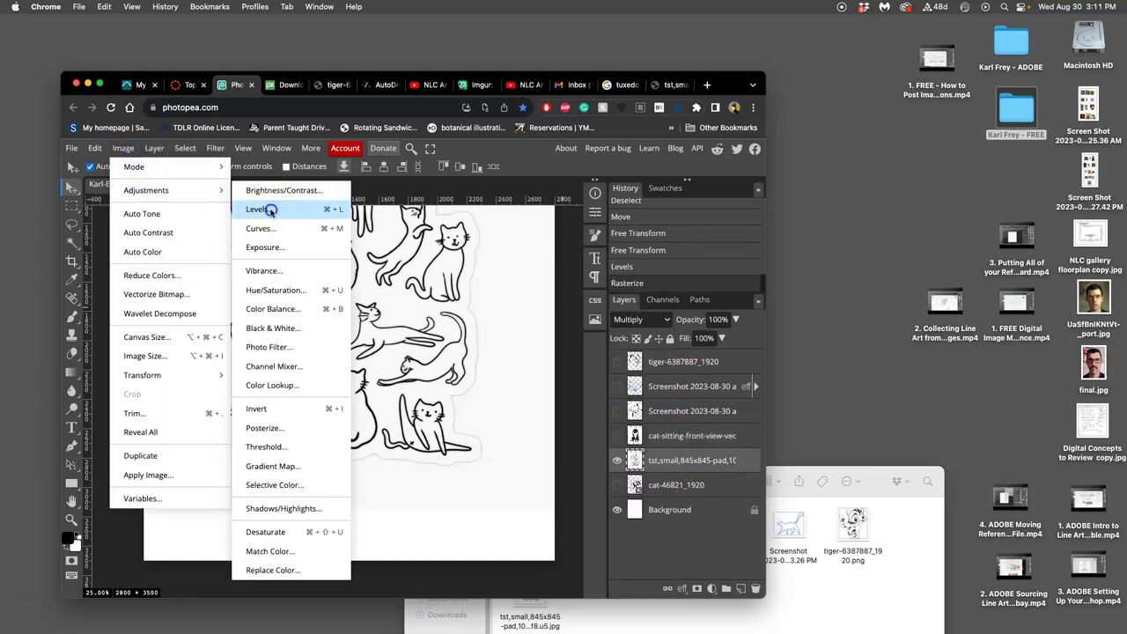
left_click(269, 209)
left_click_drag(612, 255, 585, 257)
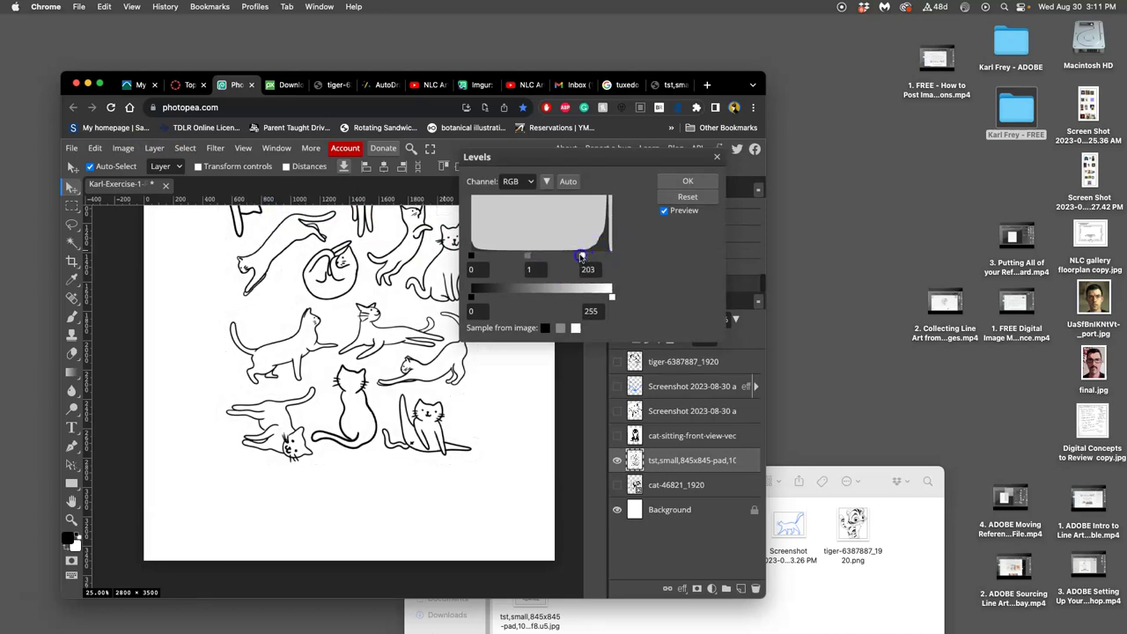
left_click_drag(581, 256, 501, 255)
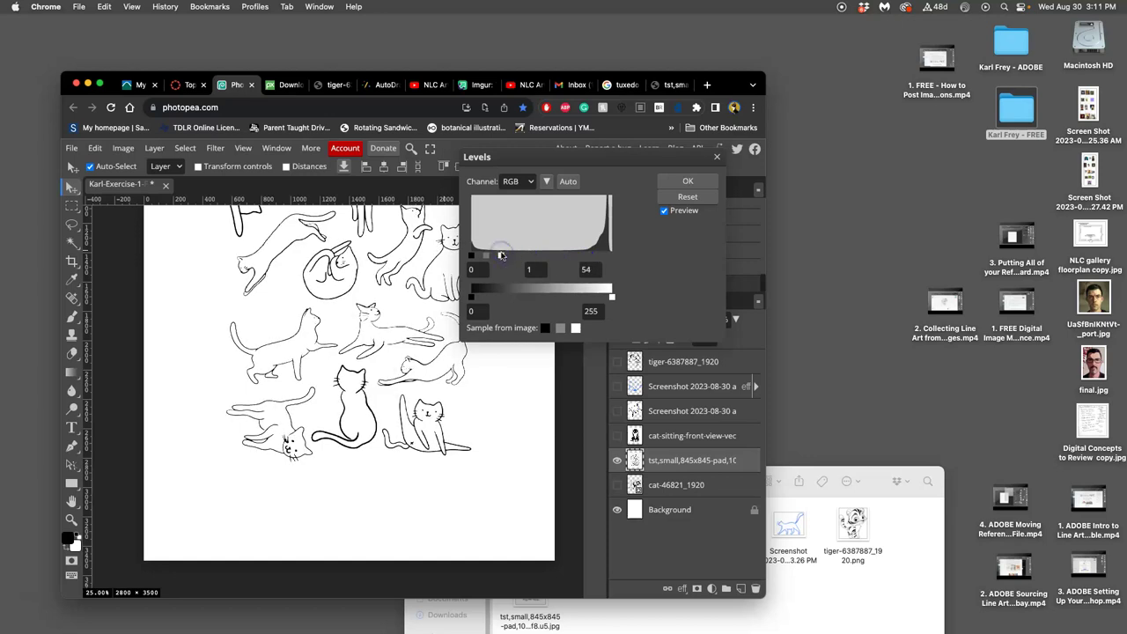
key("super+plus")
key("super+plus")
key("super+plus")
key("super+plus")
key("super+plus")
key("super+plus")
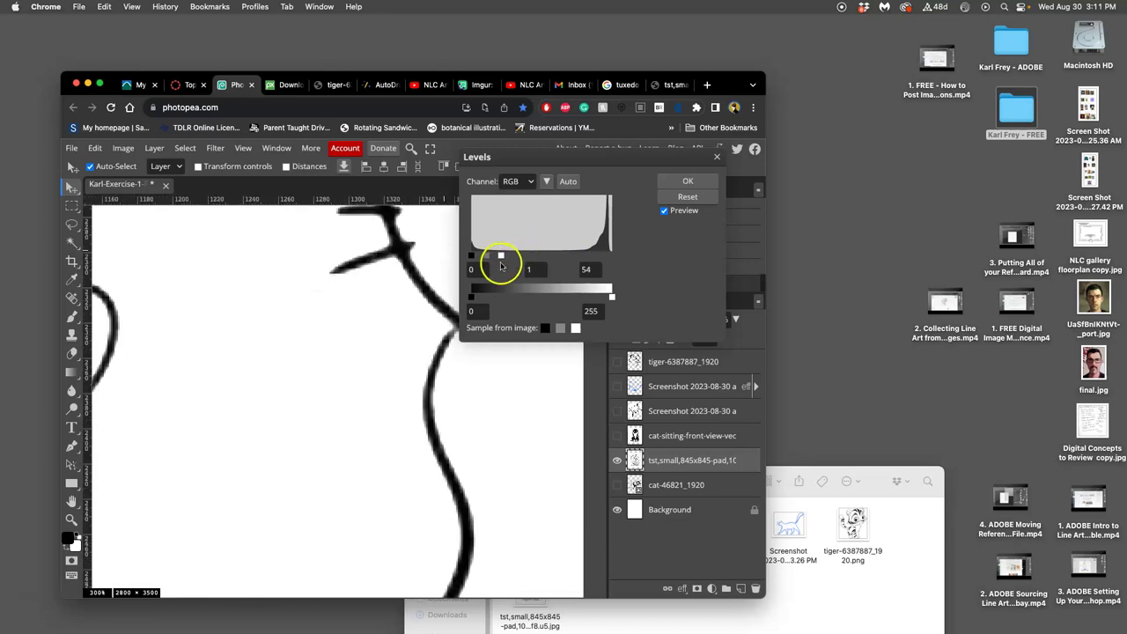
left_click_drag(500, 256, 559, 255)
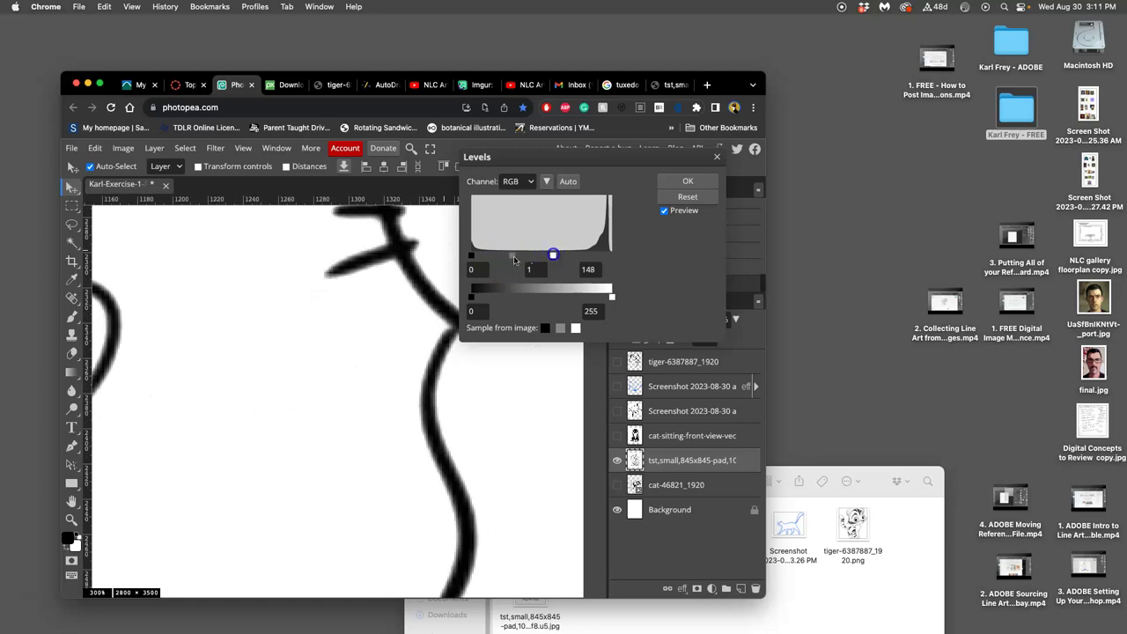
left_click_drag(471, 257, 519, 256)
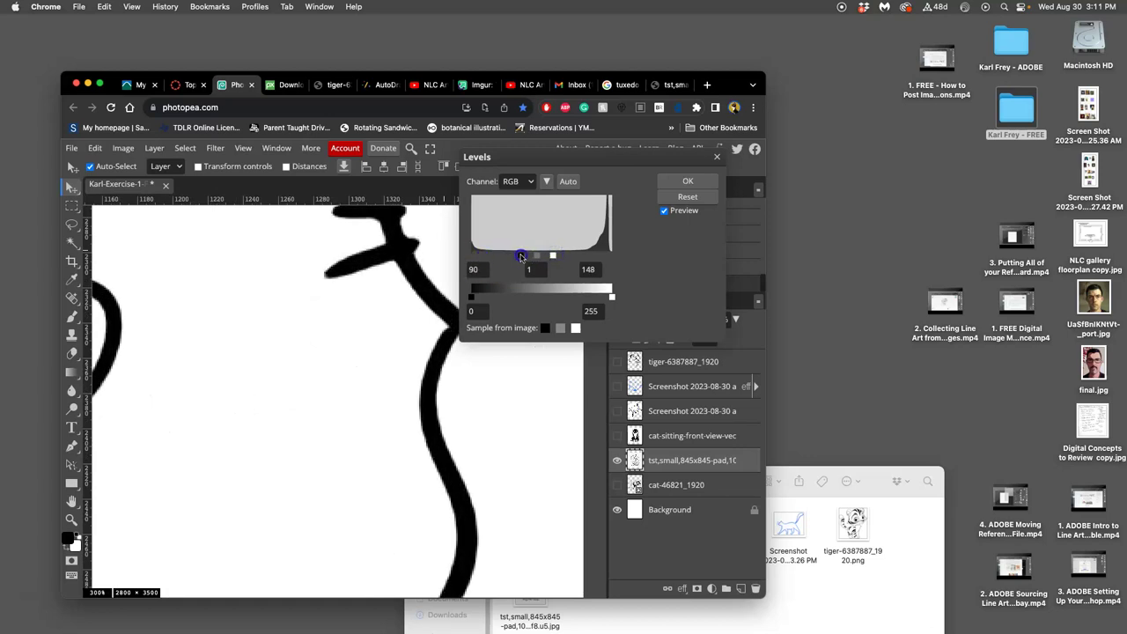
key("super+minus")
key("super+minus")
key("super+minus")
key("super+minus")
key("super+minus")
key("super+minus")
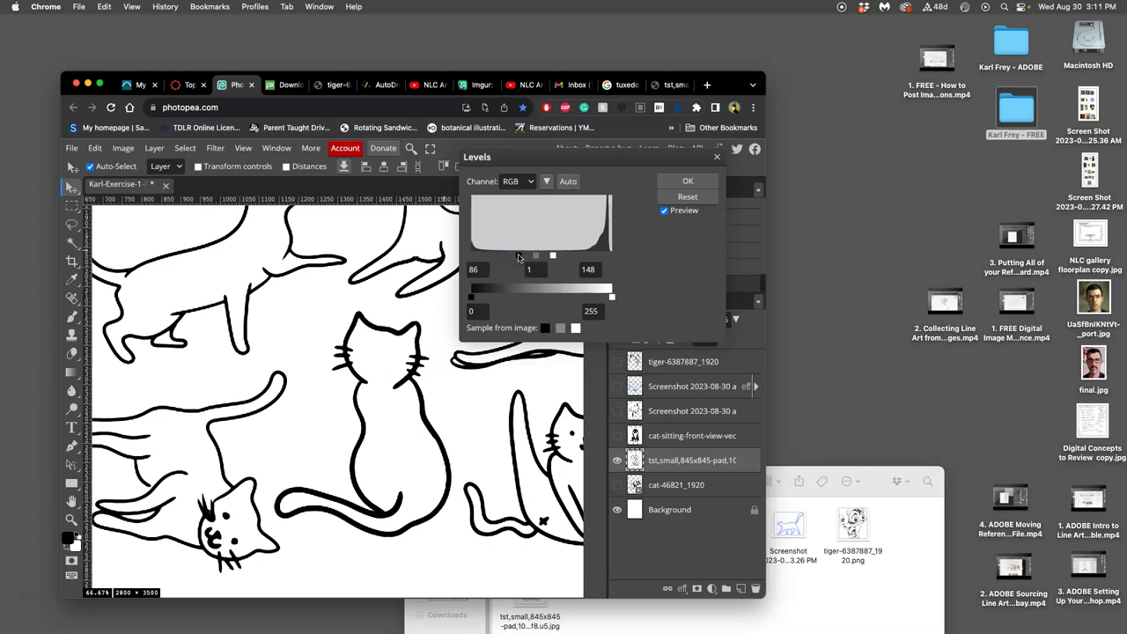
scroll(402, 289, "up", 5)
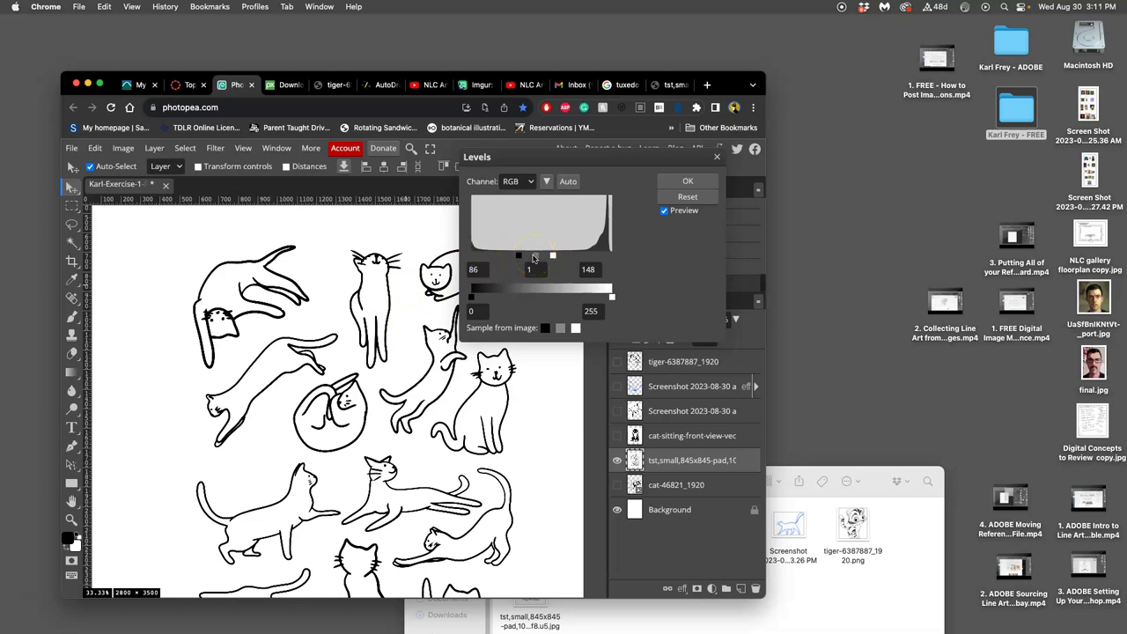
left_click(490, 296)
key("super+plus")
key("super+plus")
key("super+plus")
key("super+plus")
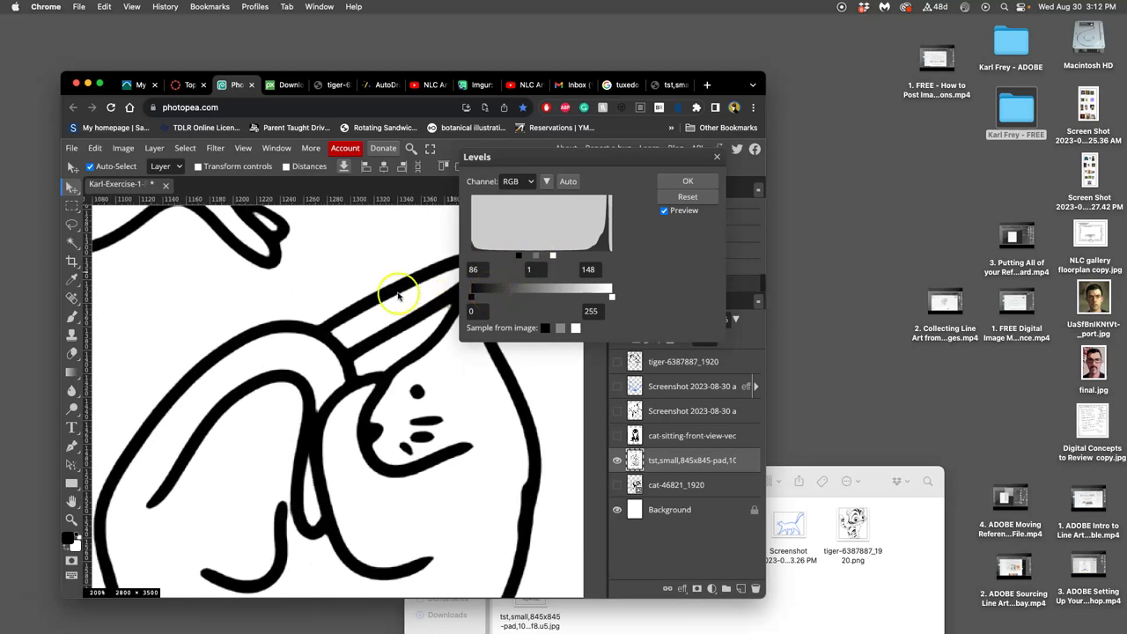
scroll(394, 293, "down", 1)
scroll(393, 293, "up", 6)
scroll(394, 292, "right", 2)
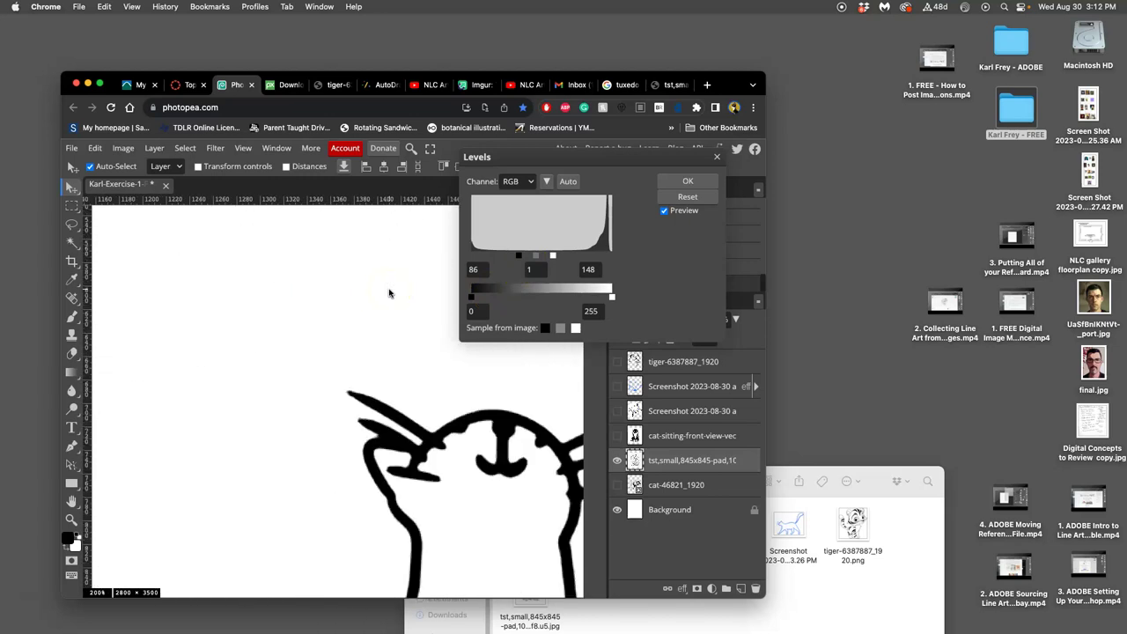
scroll(390, 293, "up", 2)
left_click(669, 182)
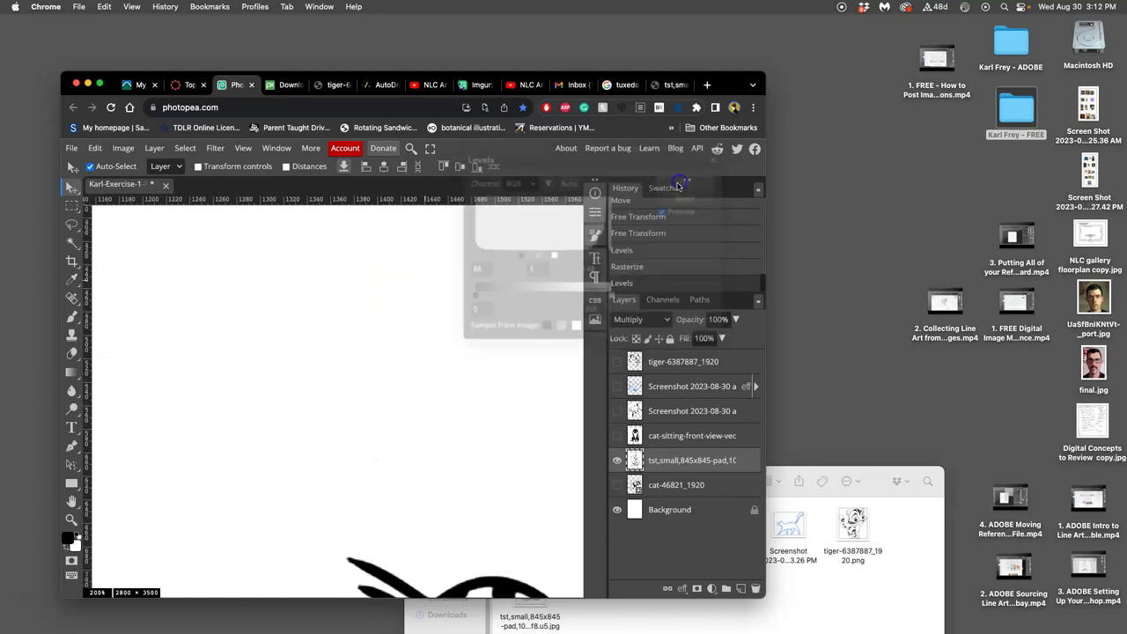
Compare the drawing before and after Levels in History, keeping the Levels result.
left_click(452, 393)
scroll(451, 391, "down", 4)
scroll(450, 390, "right", 1)
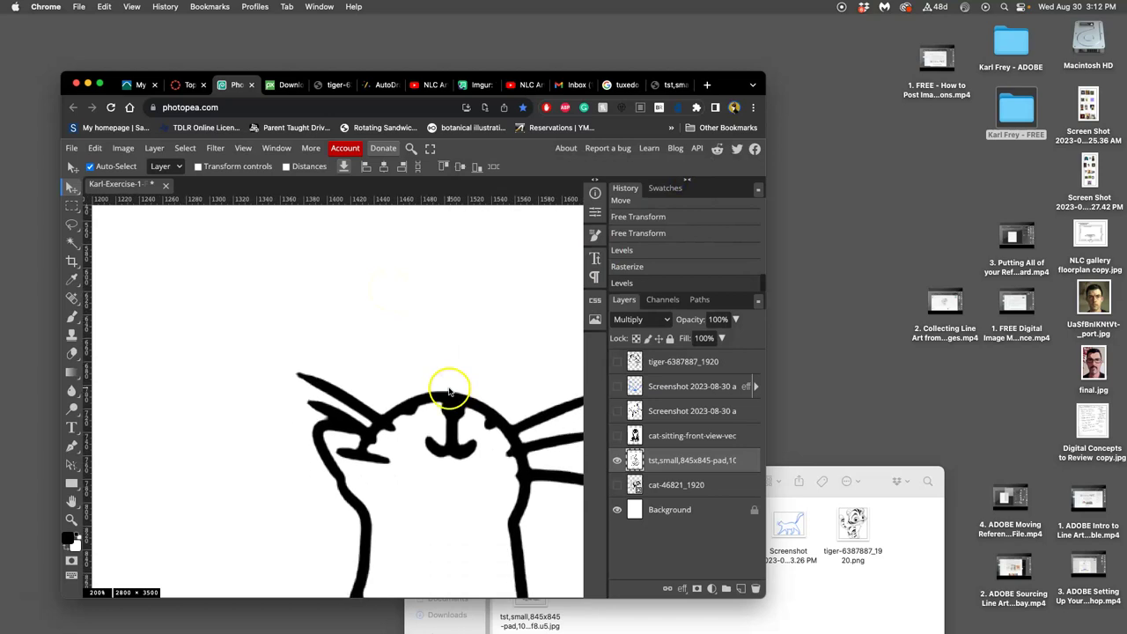
left_click(631, 267)
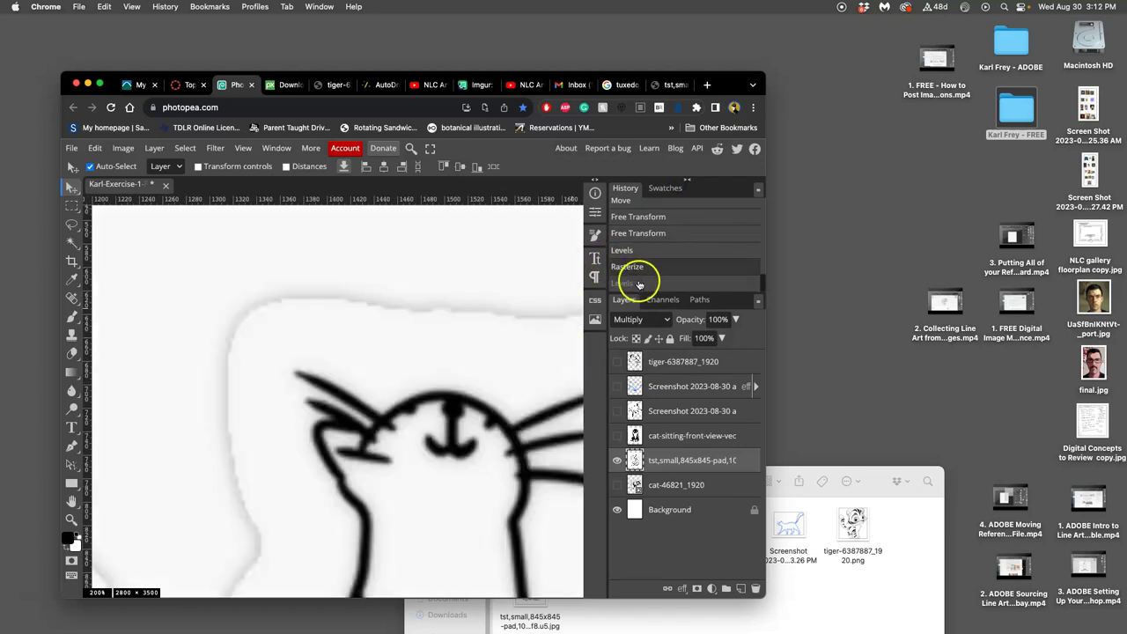
left_click(636, 283)
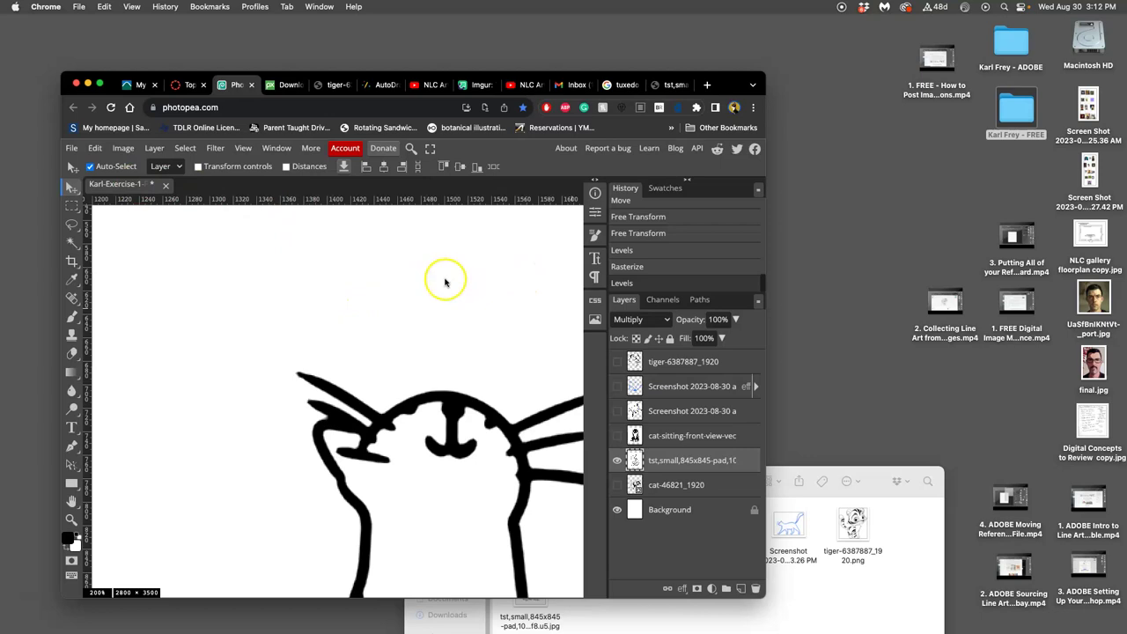
scroll(445, 282, "down", 10)
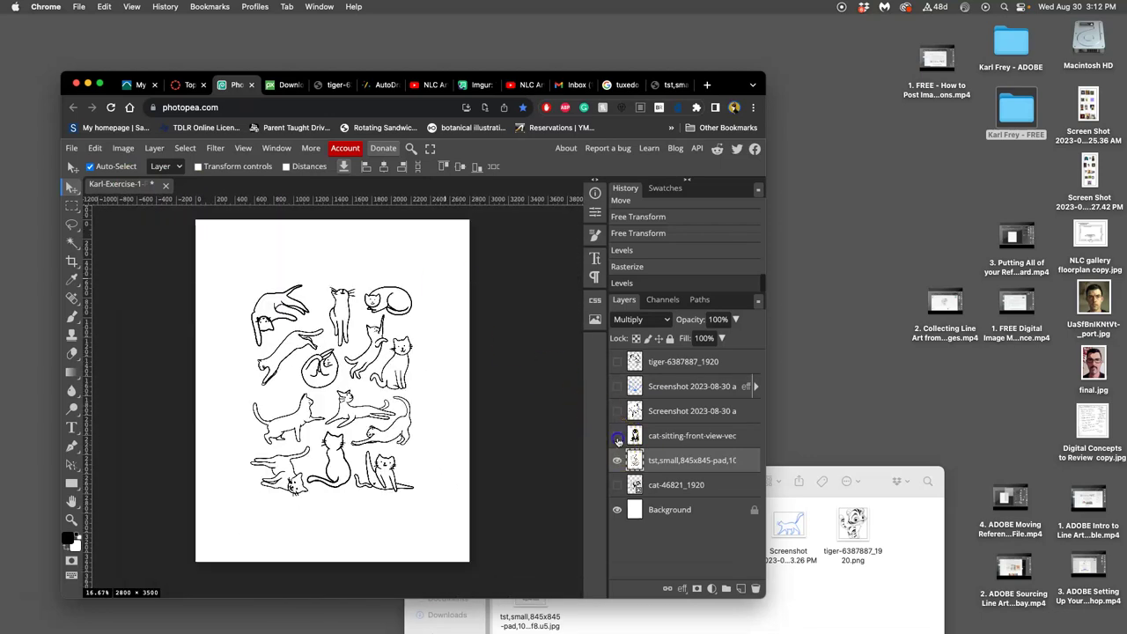
Show only the cat-46821_1920 layer and rasterize it.
left_click(616, 436)
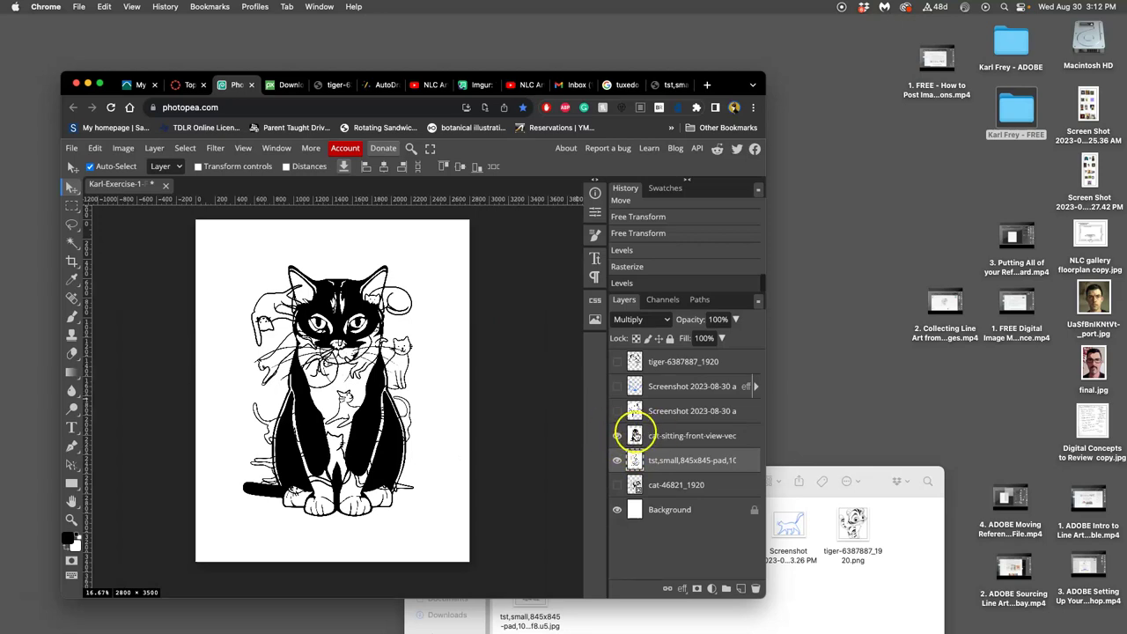
left_click(634, 460)
left_click(617, 436)
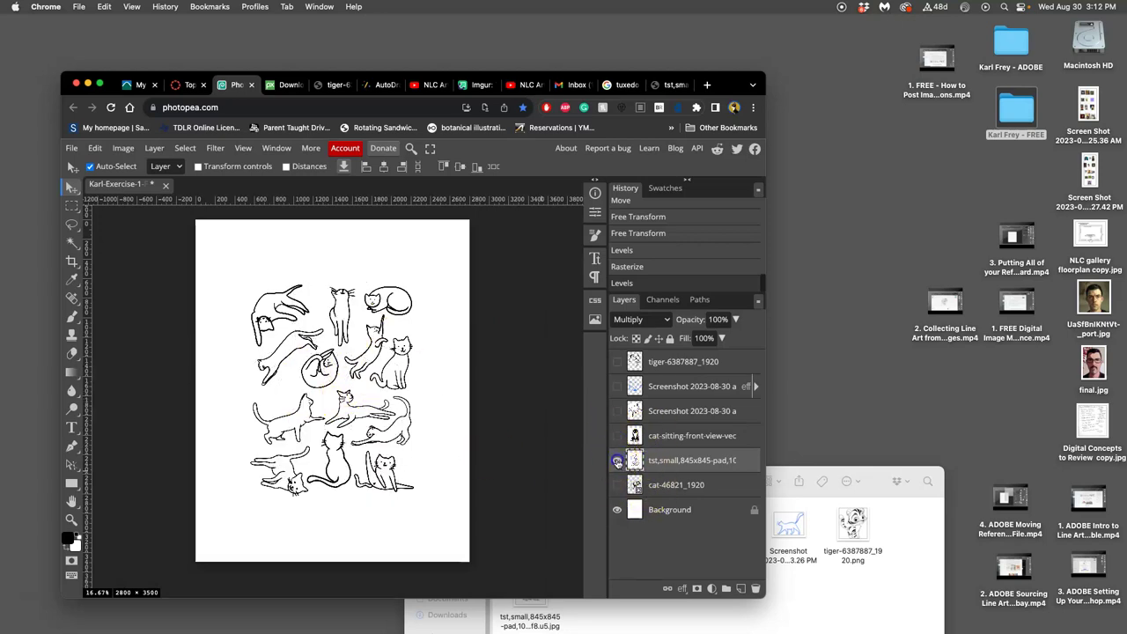
left_click(616, 459)
left_click(616, 484)
left_click(680, 491)
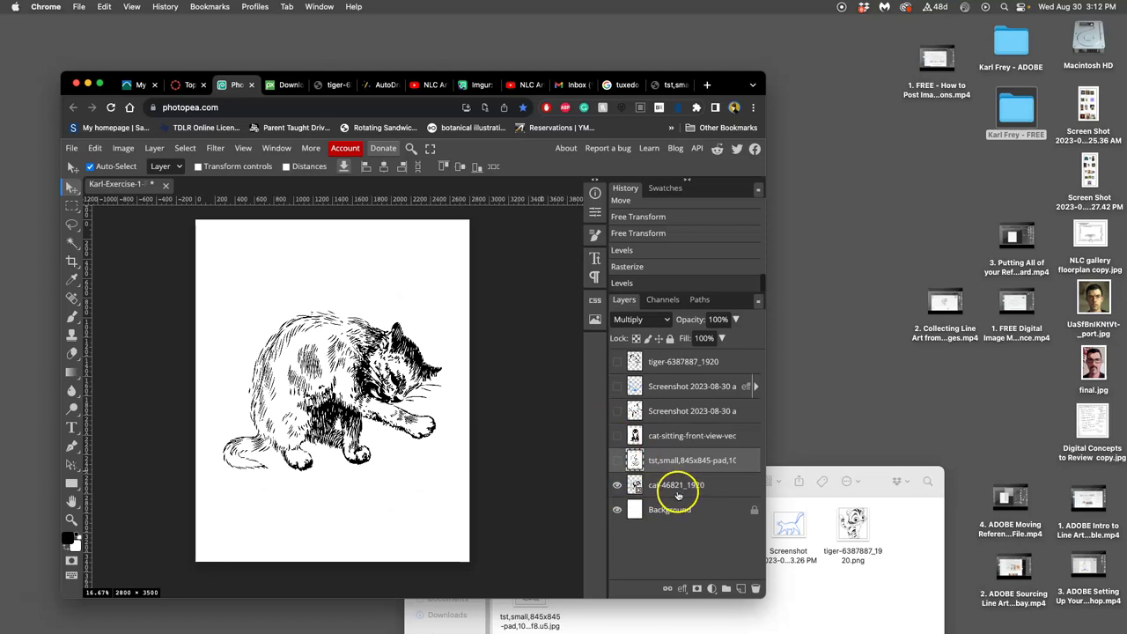
right_click(678, 493)
left_click(678, 308)
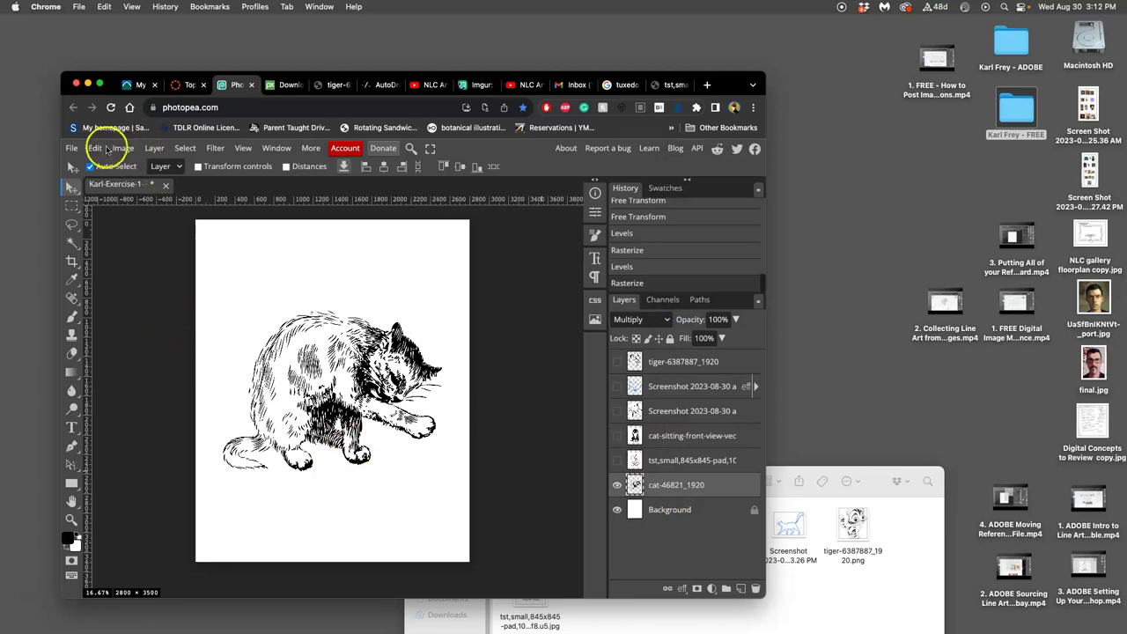
Free-transform the grooming cat and flip it horizontally.
left_click(95, 147)
left_click(148, 432)
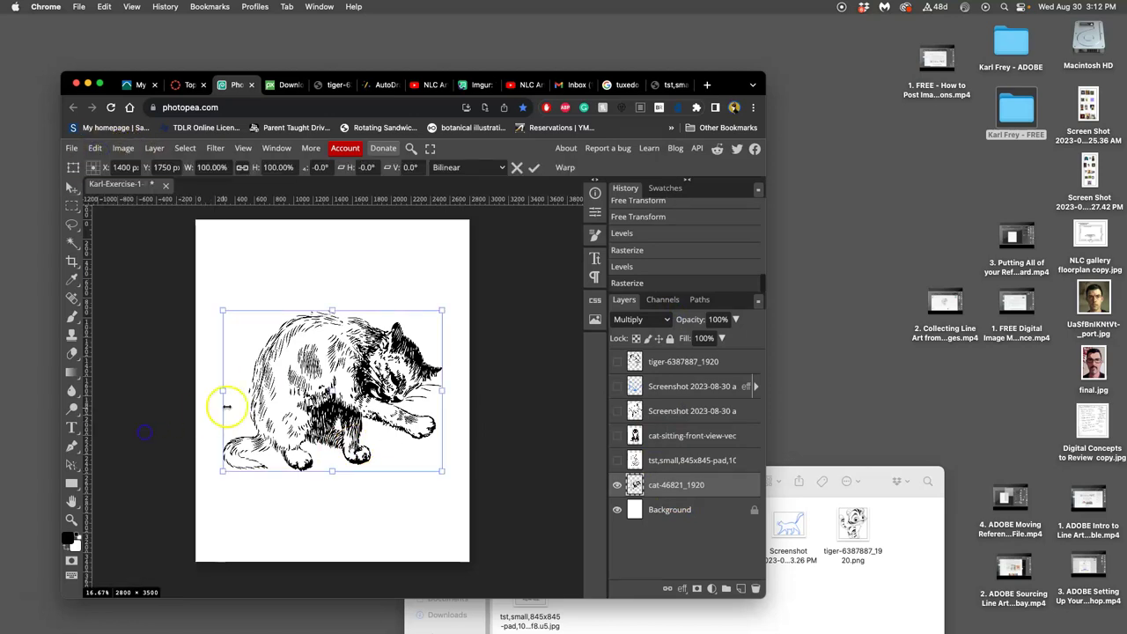
right_click(319, 357)
left_click(370, 562)
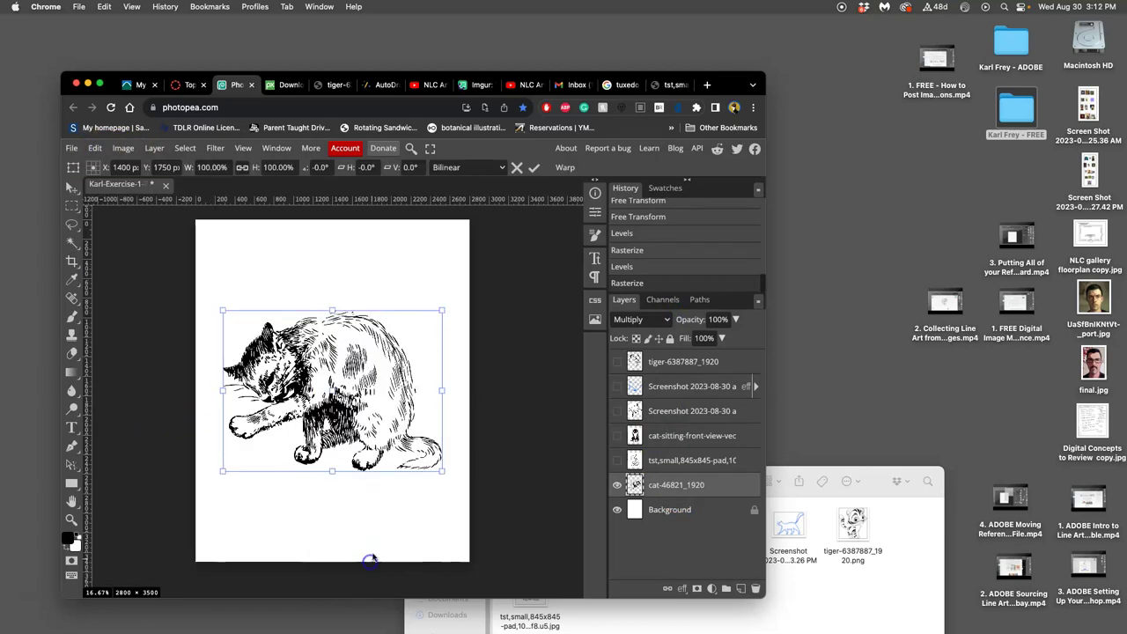
Distort the cat's corners to about 103% by 143%, tilted about -8°, and mirror it horizontally.
right_click(407, 357)
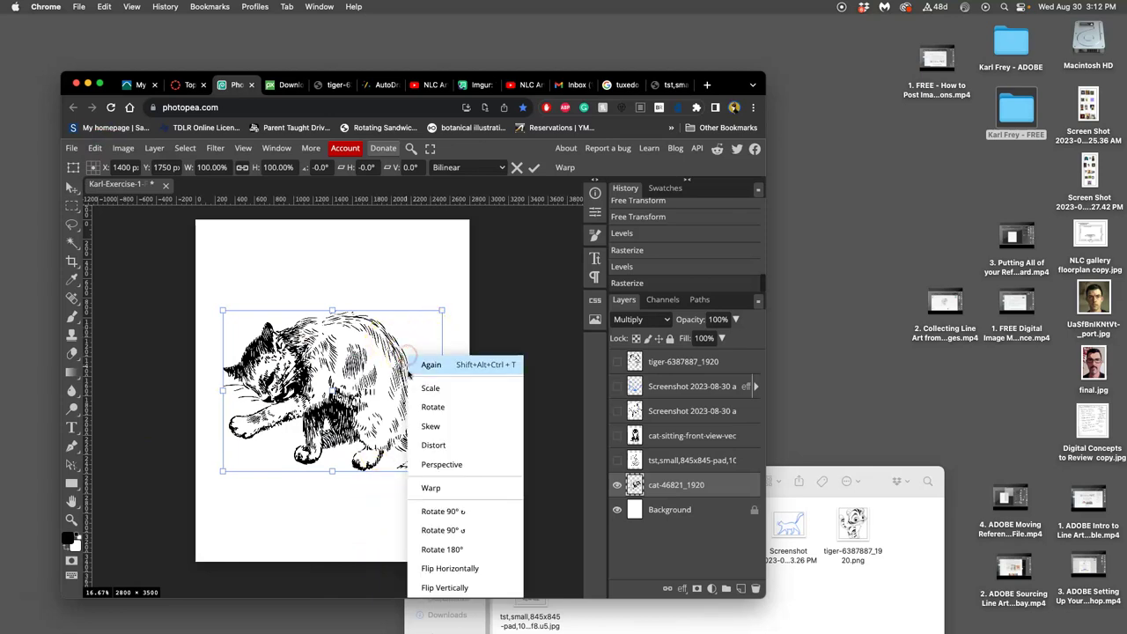
left_click(433, 446)
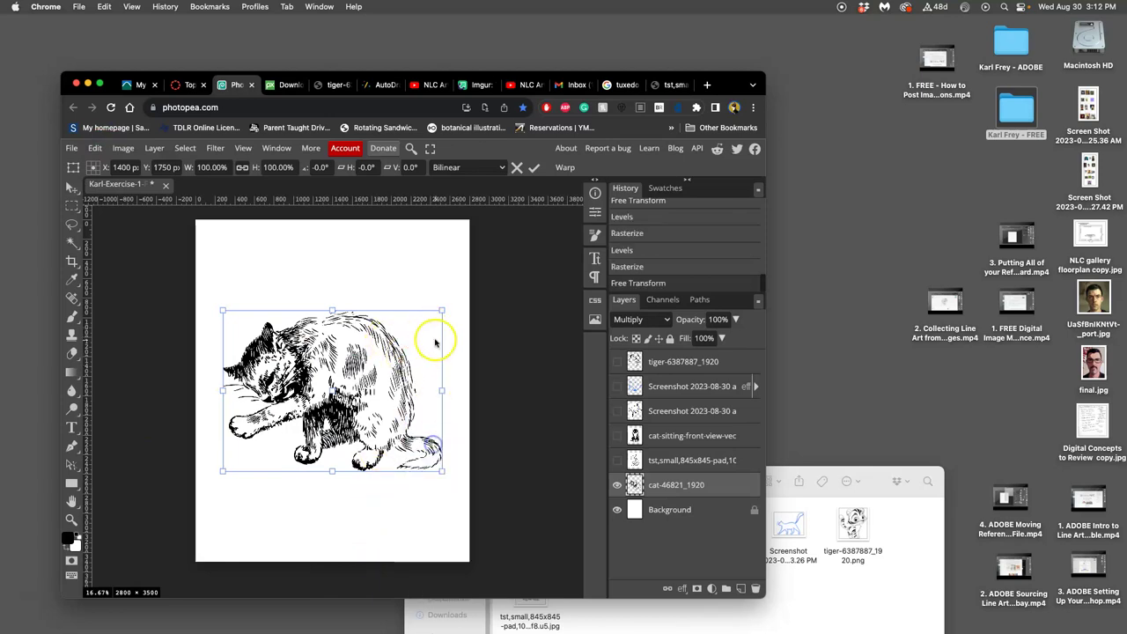
left_click_drag(442, 310, 436, 253)
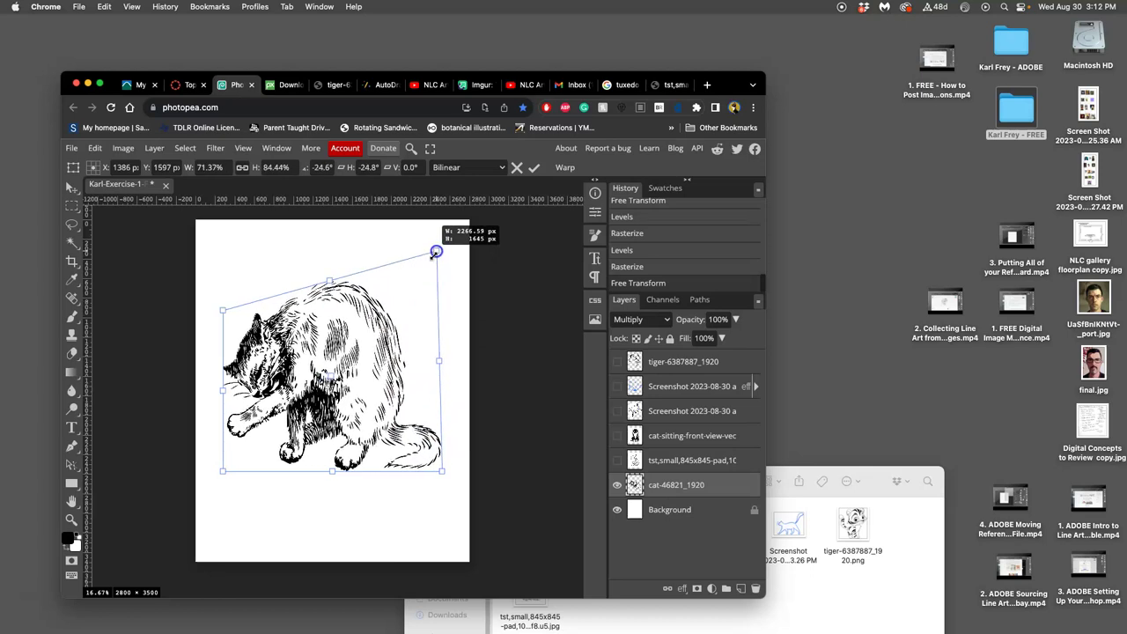
left_click_drag(222, 471, 221, 534)
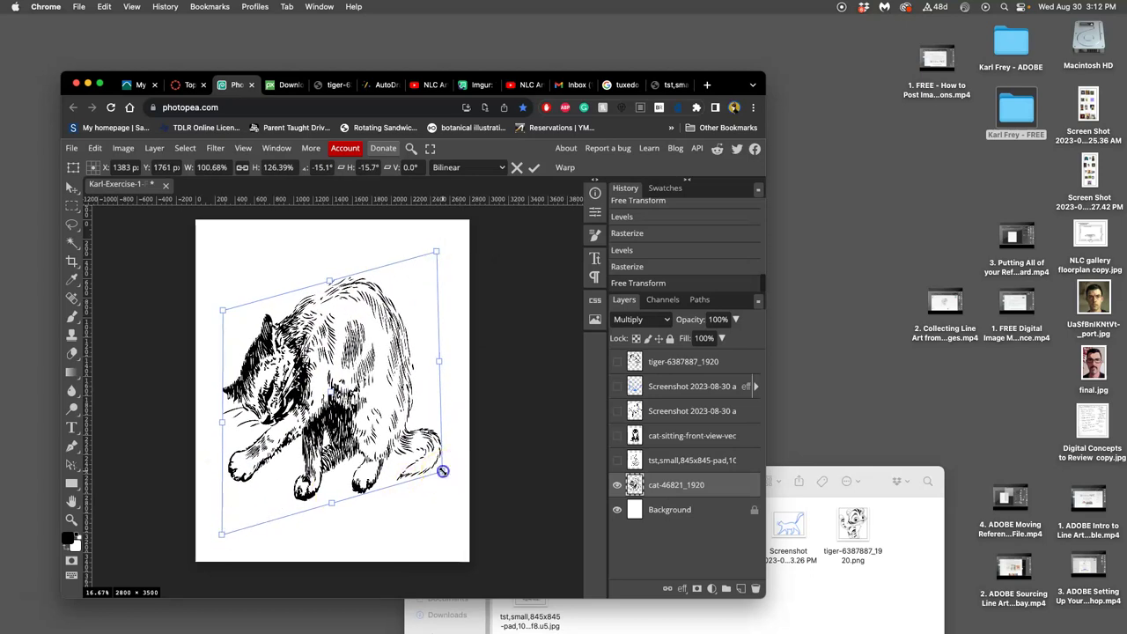
left_click_drag(437, 473, 458, 500)
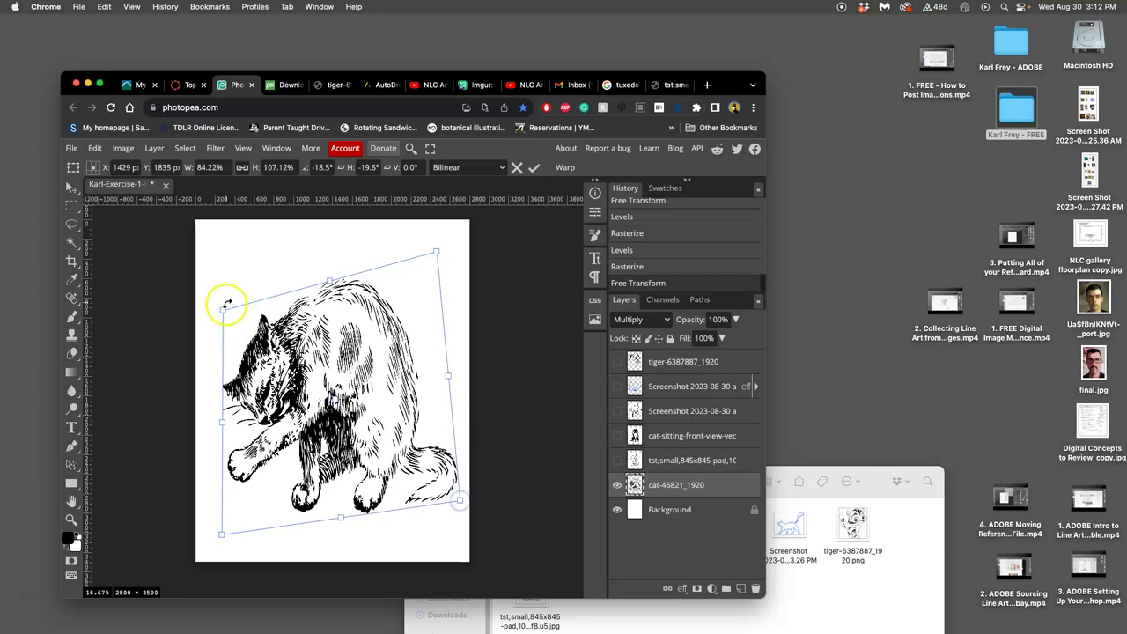
left_click_drag(222, 310, 209, 284)
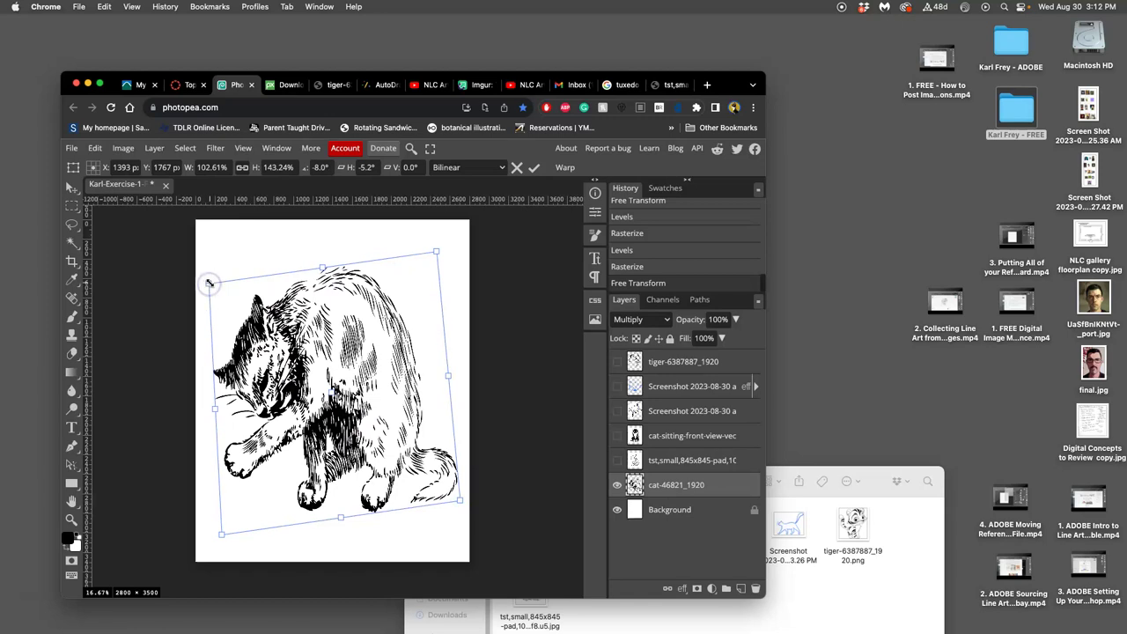
right_click(308, 338)
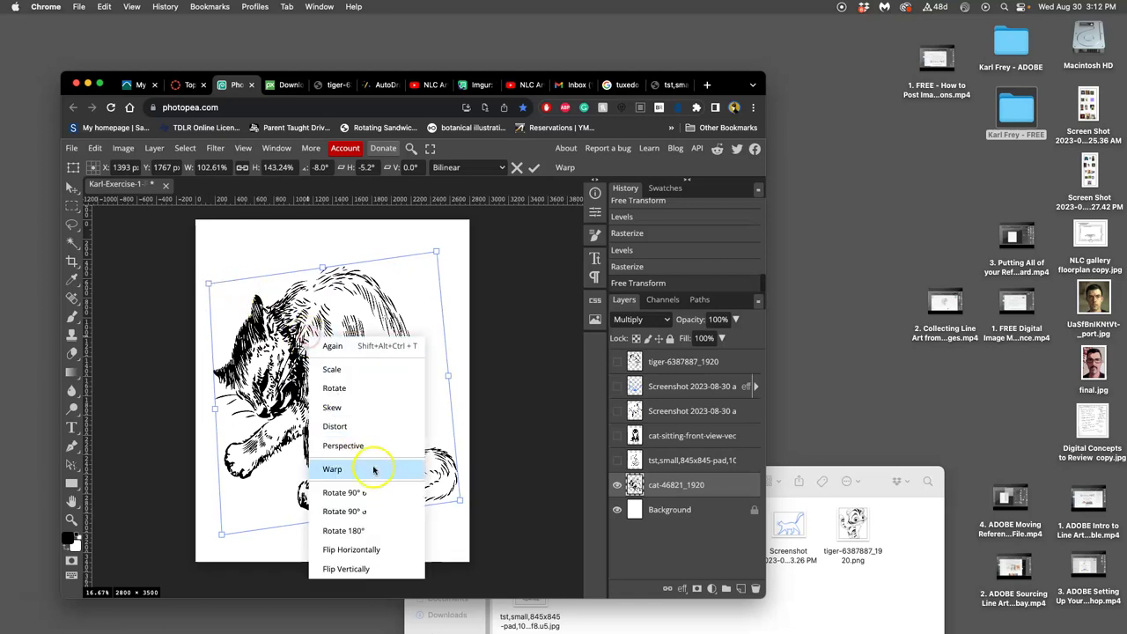
left_click(378, 551)
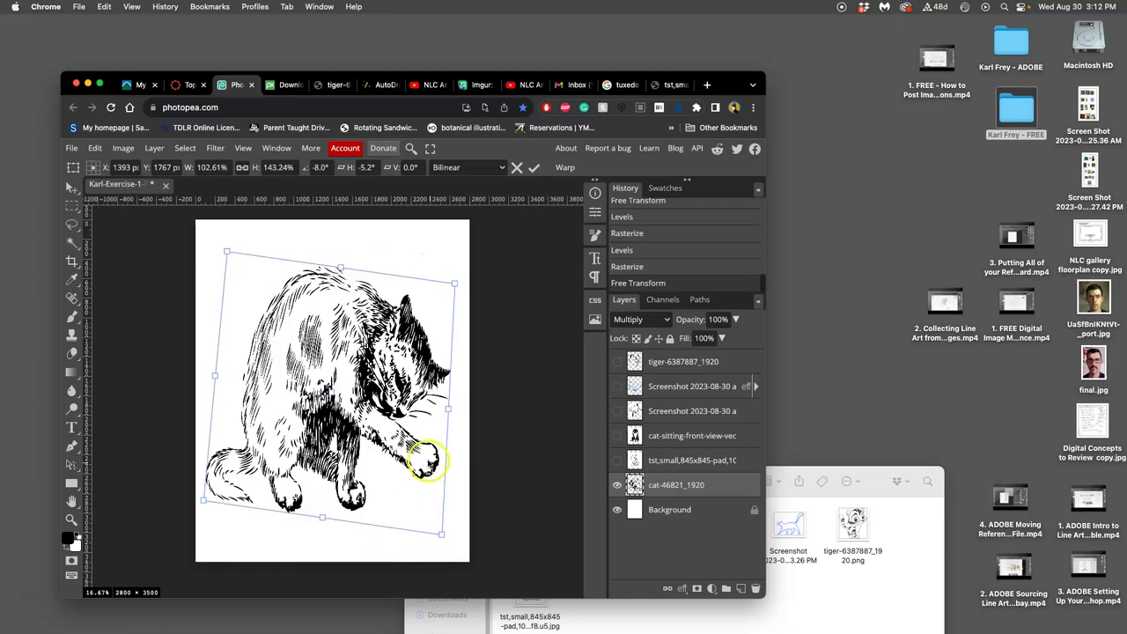
Apply the transform and turn on the lower screenshot, upper screenshot and tiger line-art layers.
left_click(617, 459)
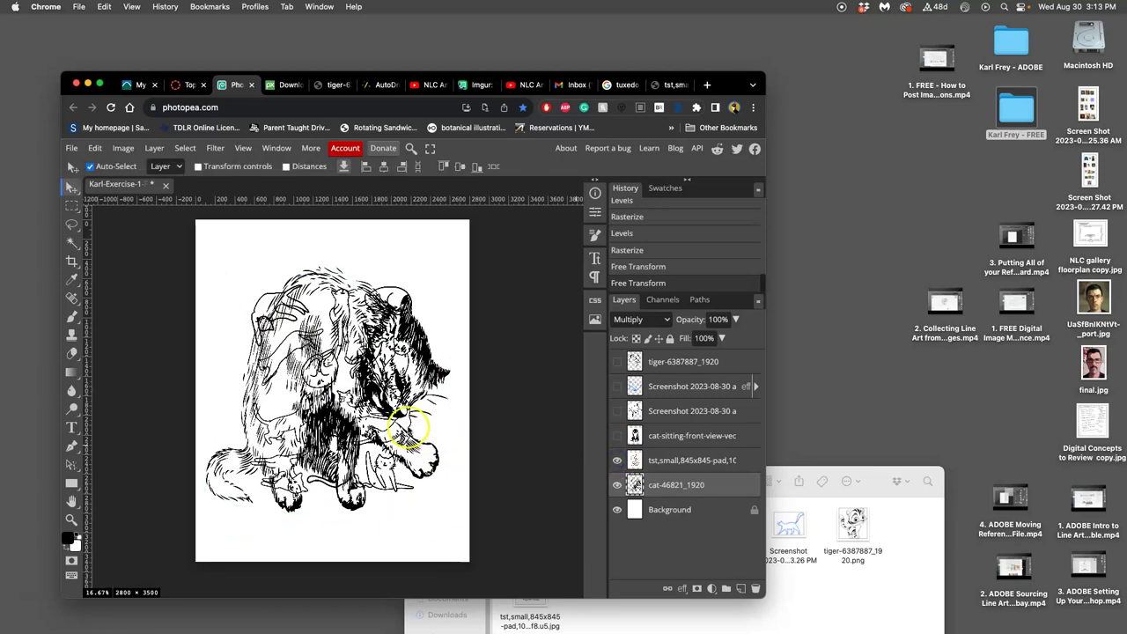
left_click(617, 435)
left_click(617, 410)
left_click(617, 410)
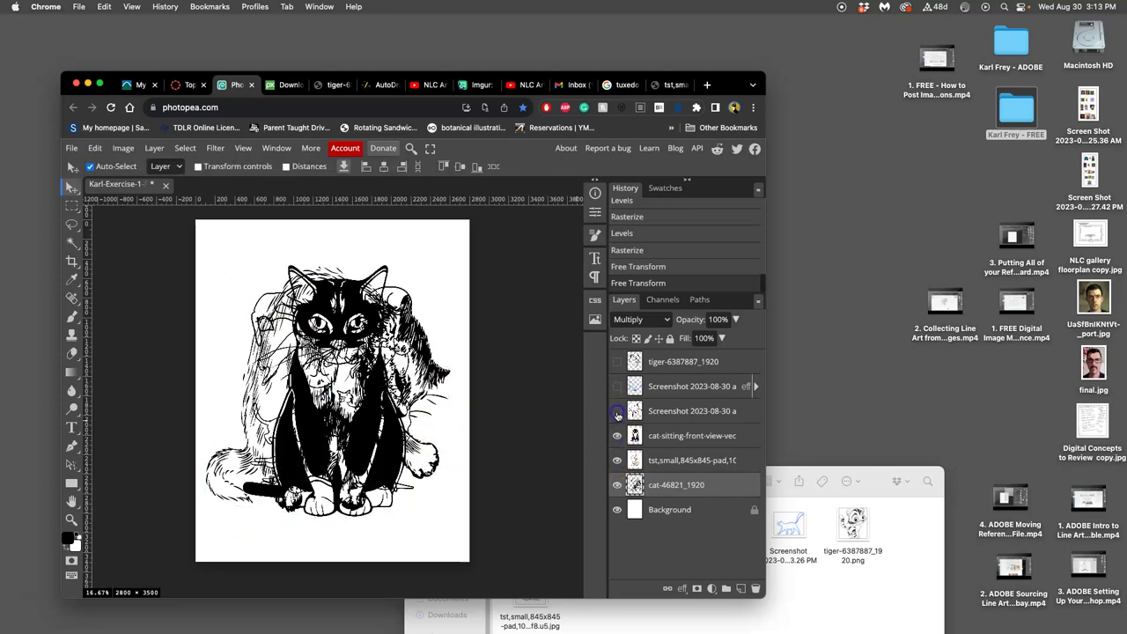
left_click(617, 437)
left_click(616, 411)
left_click(617, 386)
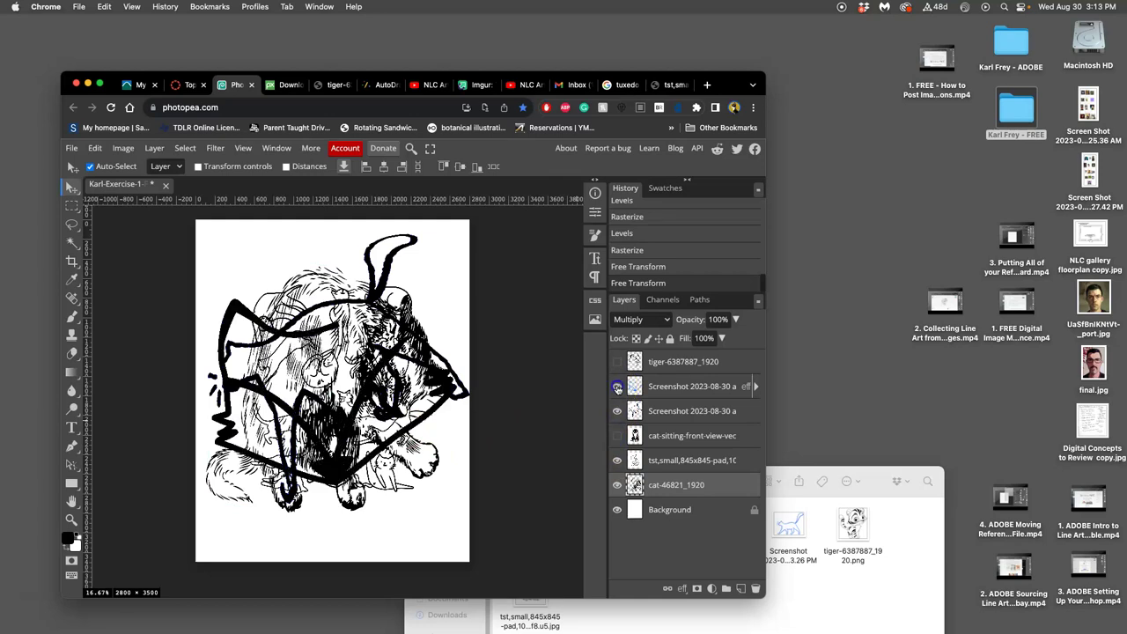
left_click(617, 361)
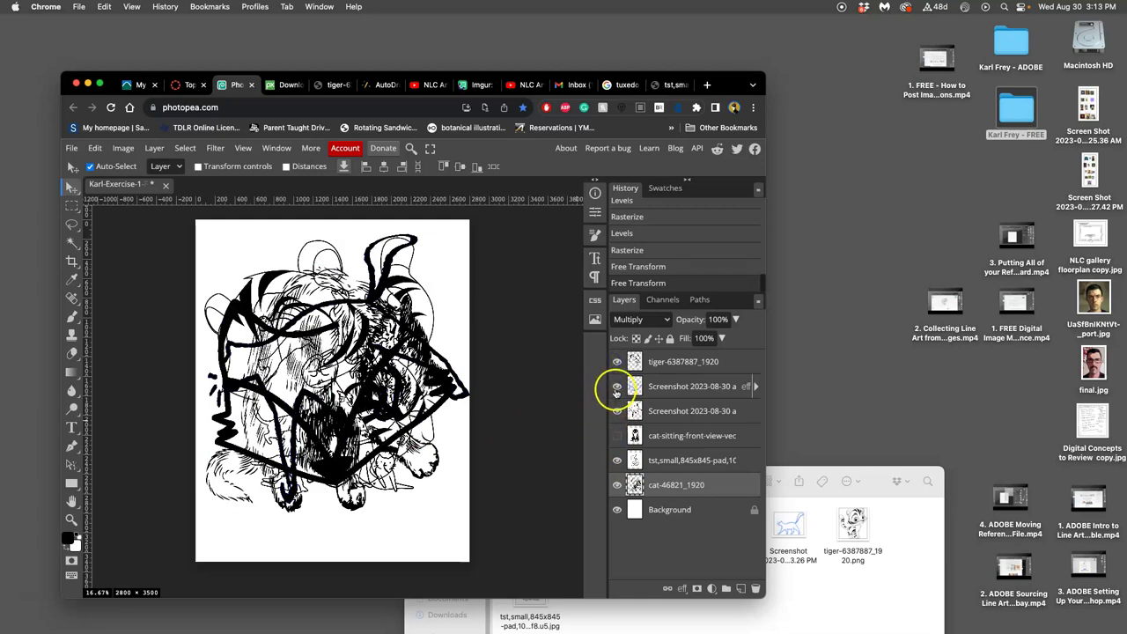
Compare the upper screenshot, tiger and sitting-cat layers, leaving every artwork layer visible.
left_click(616, 388)
left_click(616, 387)
left_click(617, 387)
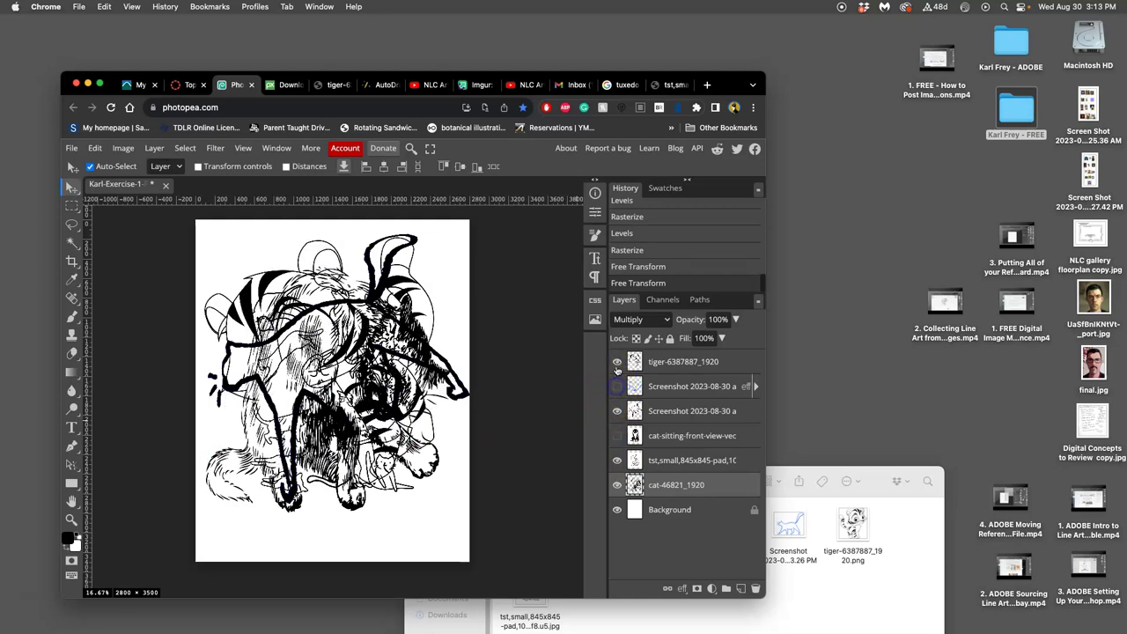
left_click(617, 362)
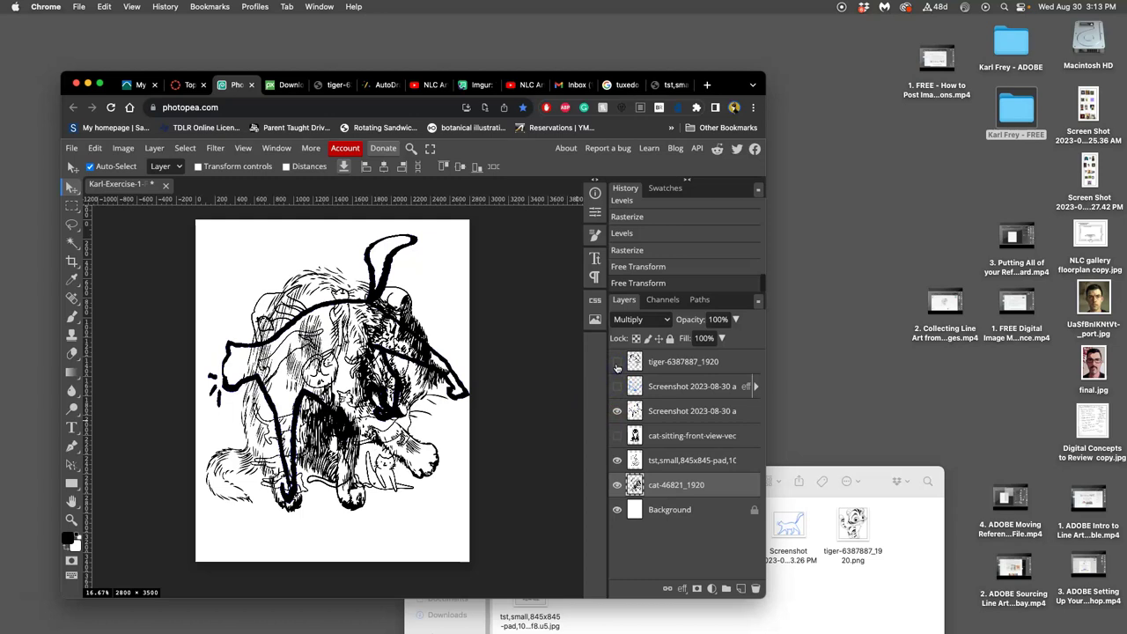
left_click(618, 361)
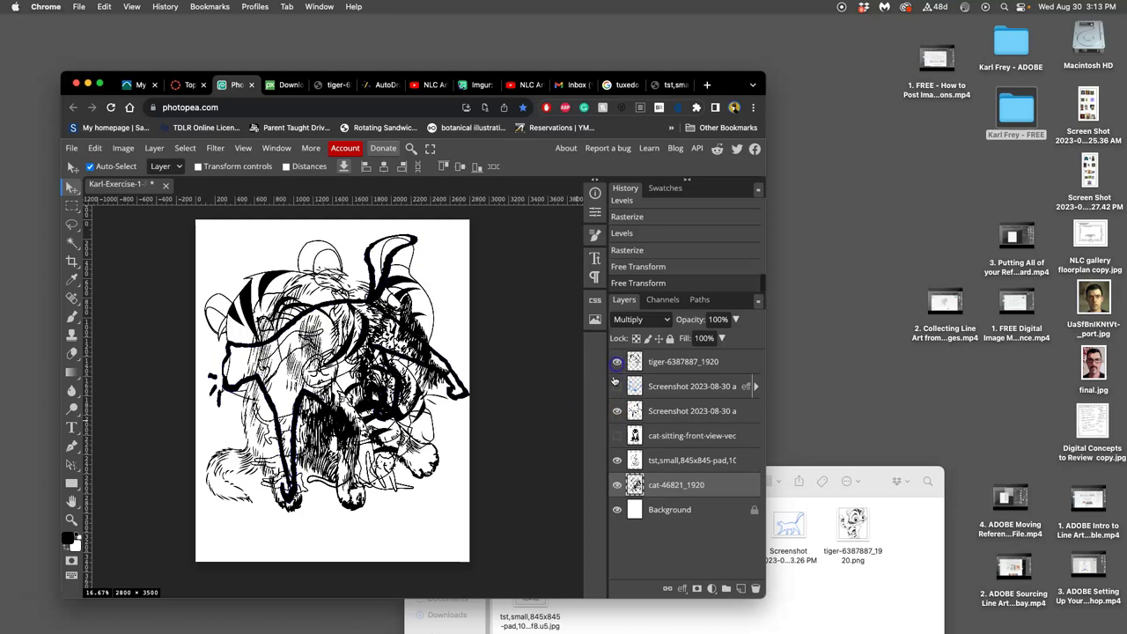
left_click(617, 386)
left_click(617, 436)
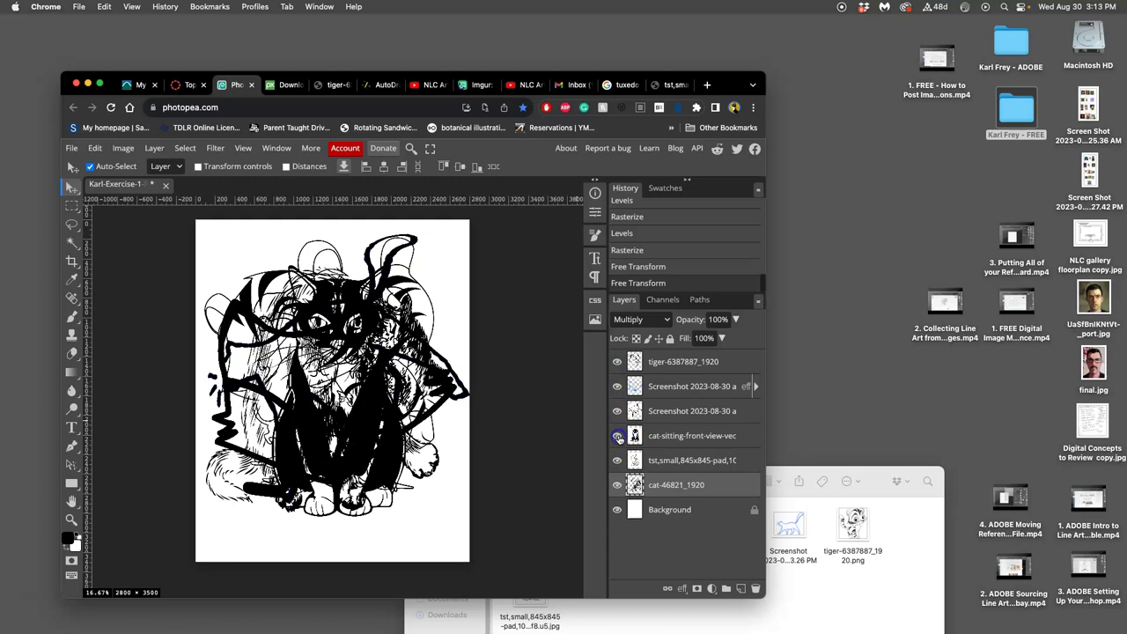
left_click(618, 436)
left_click(618, 436)
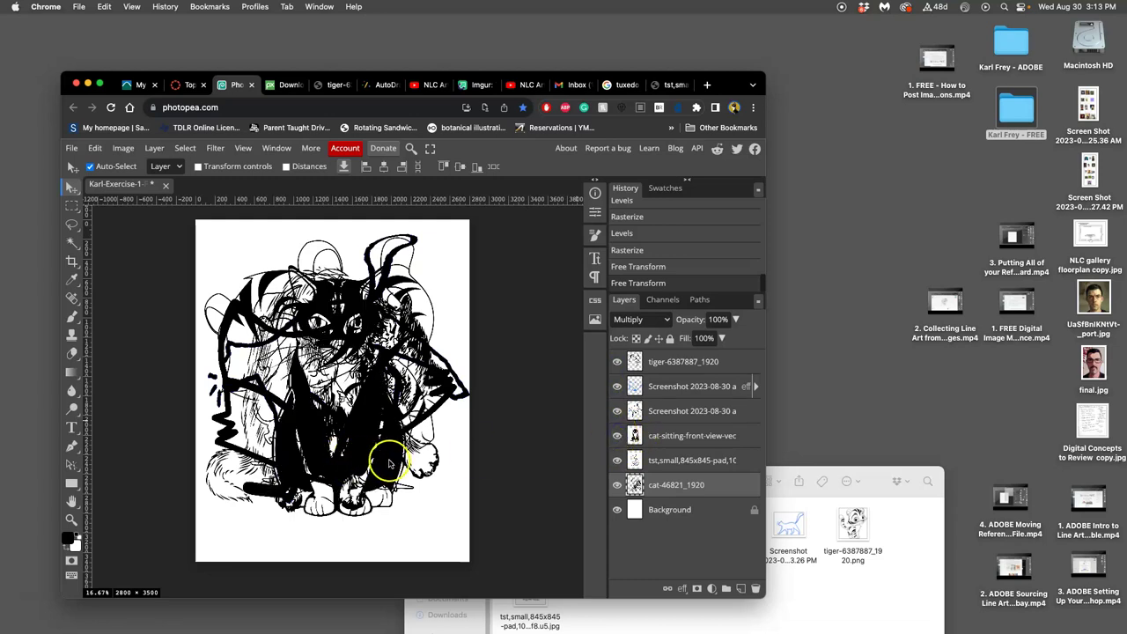
On the sitting-cat layer, lasso and delete a black patch, the leg strokes and the paw strokes.
left_click(690, 448)
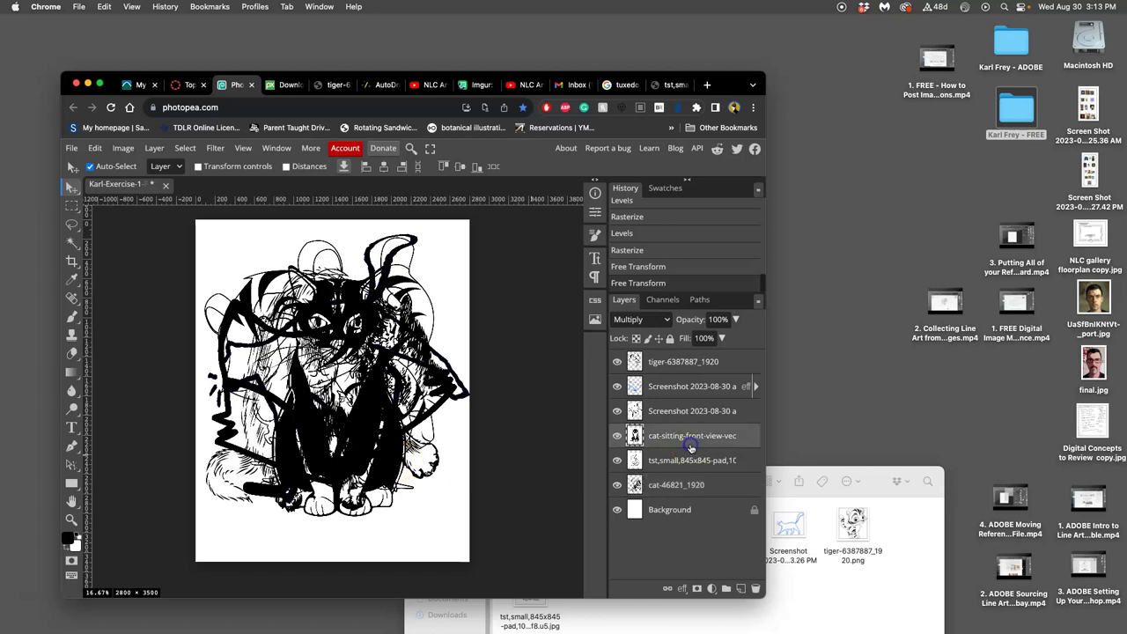
left_click(72, 224)
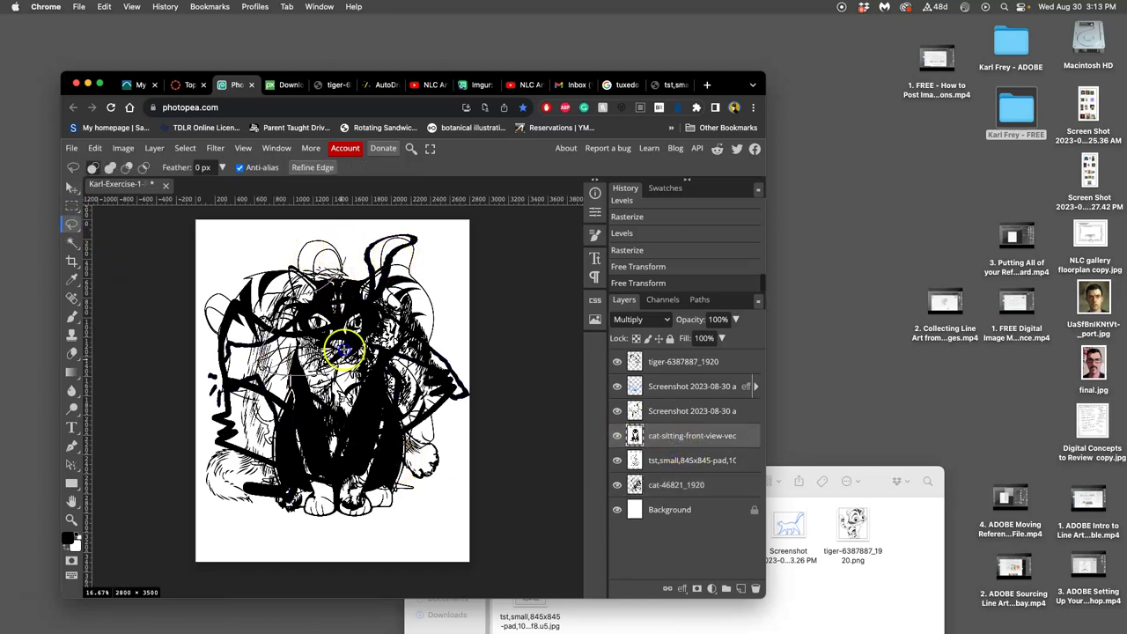
left_click_drag(387, 257, 388, 258)
key("Delete")
key("ctrl+d")
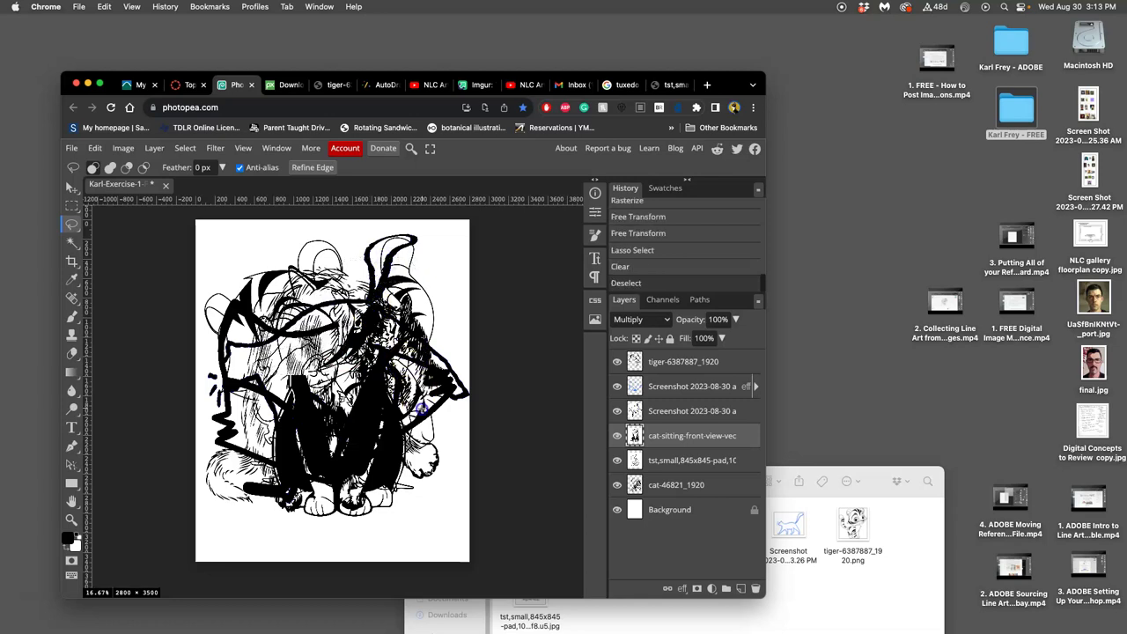
mouse_move(416, 434)
left_mouse_down()
mouse_move(244, 447)
mouse_move(470, 520)
mouse_move(449, 501)
left_mouse_up()
key("Delete")
key("ctrl+d")
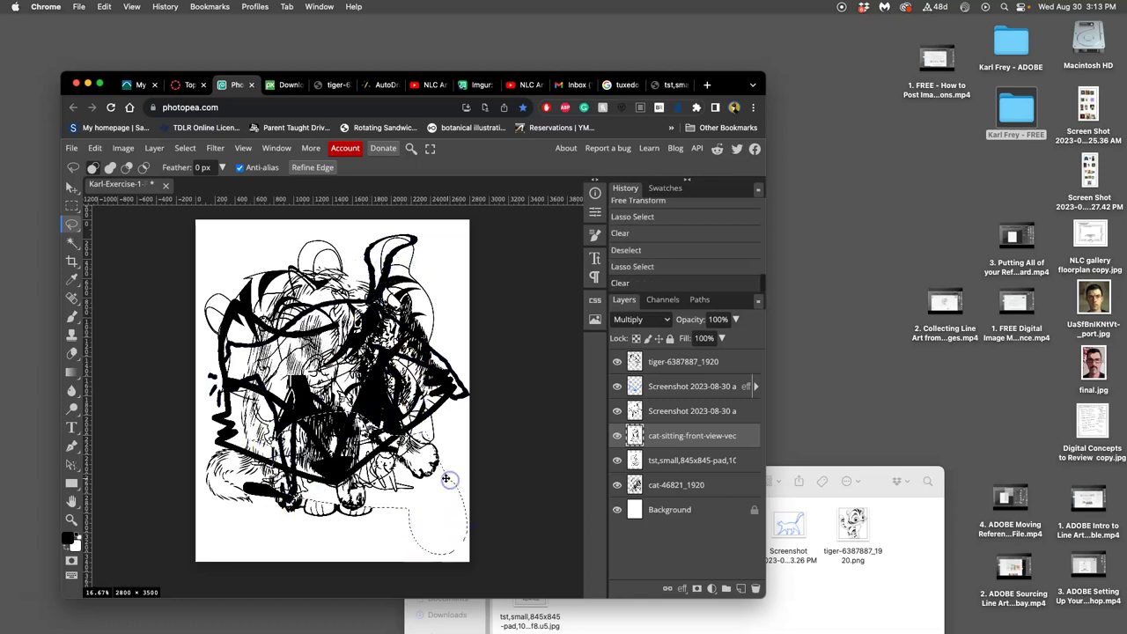
mouse_move(427, 459)
left_mouse_down()
mouse_move(361, 480)
mouse_move(414, 466)
left_mouse_up()
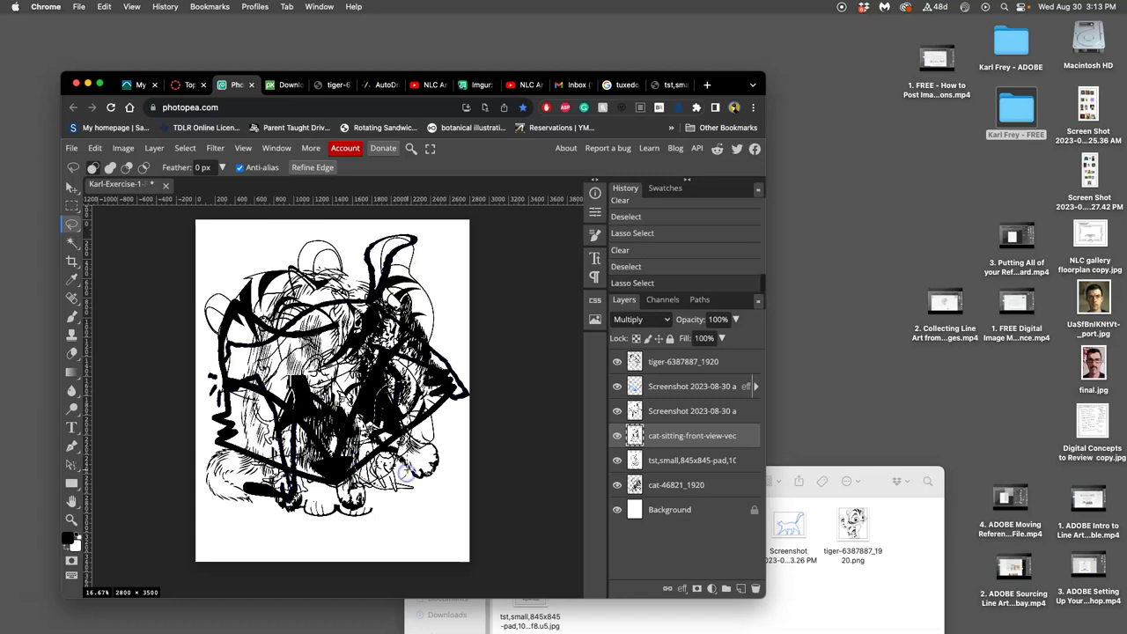
key("Delete")
key("ctrl+d")
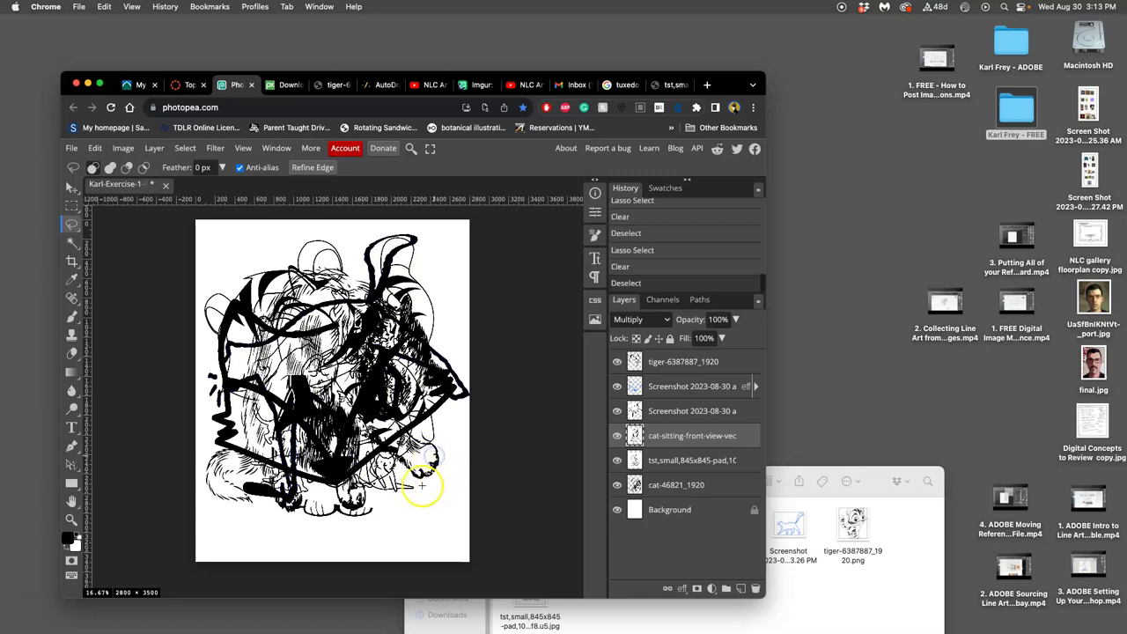
Save the collage as Karl-Exercise-1-FREE.psd on the Desktop.
left_click(72, 150)
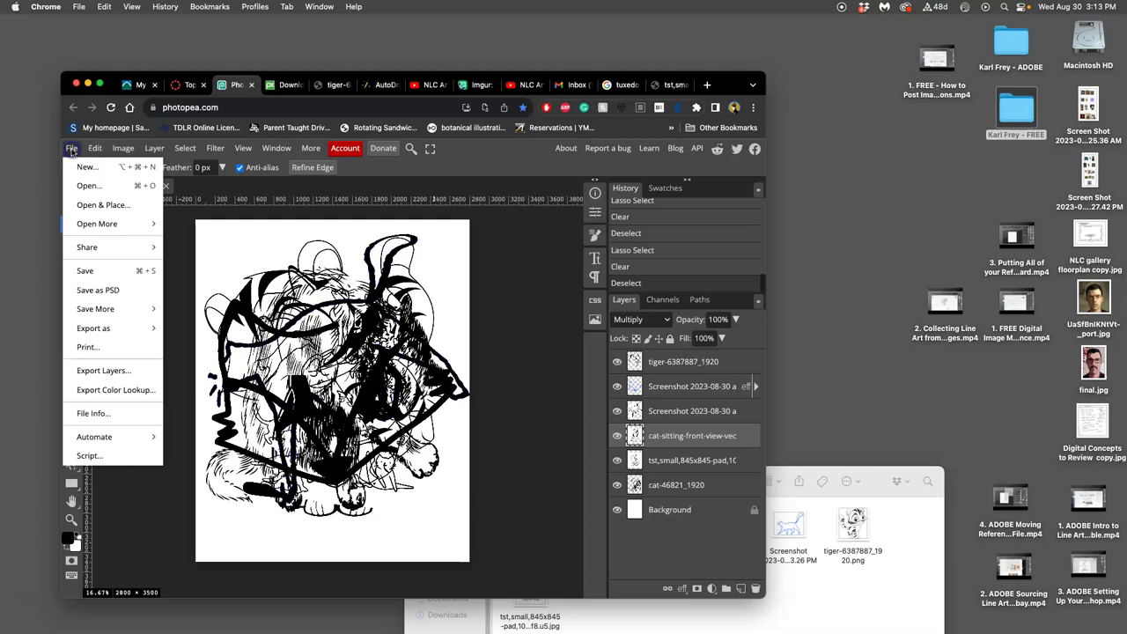
left_click(105, 291)
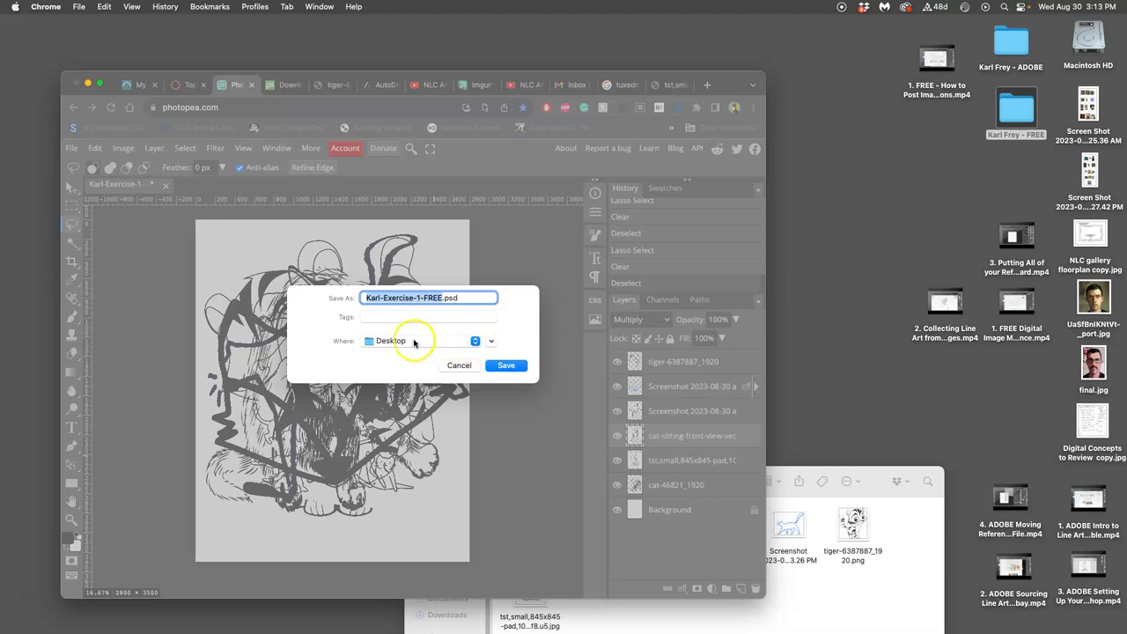
left_click(506, 364)
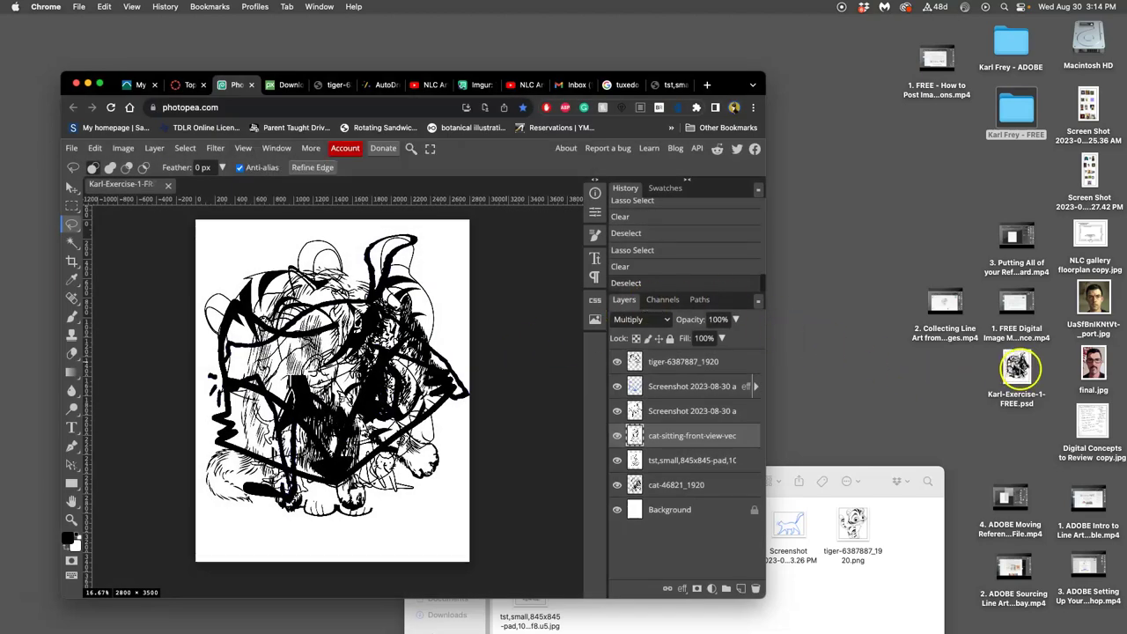
Tag Karl-Exercise-1-FREE.psd green and move it into the course folder, replacing the older copy.
right_click(1017, 370)
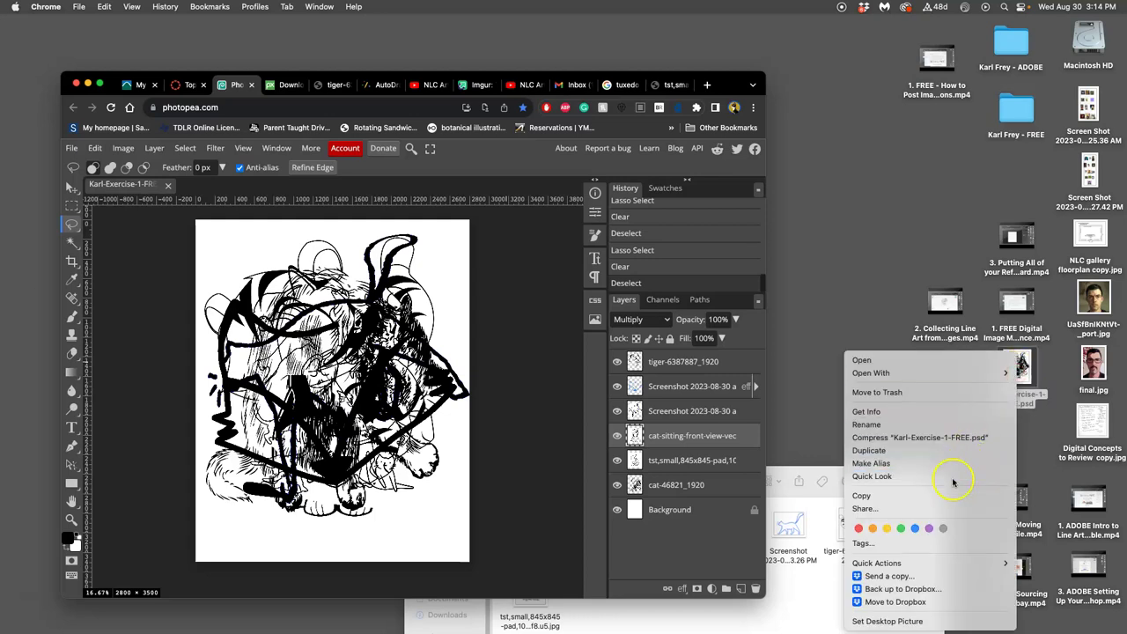
left_click(903, 528)
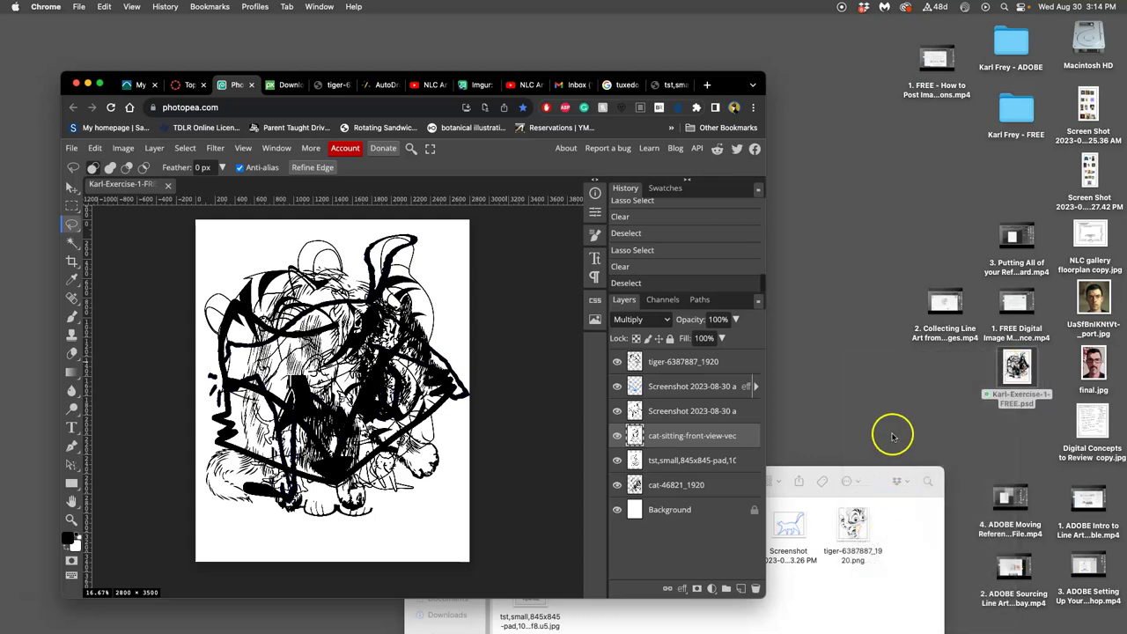
left_click_drag(1011, 363, 1025, 116)
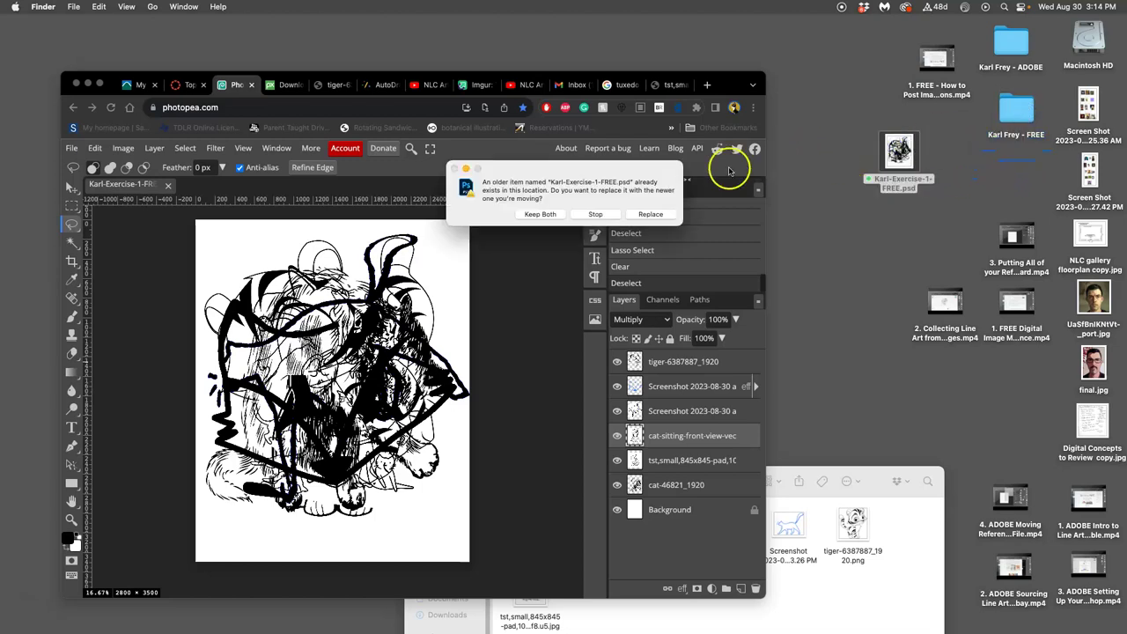
left_click(652, 214)
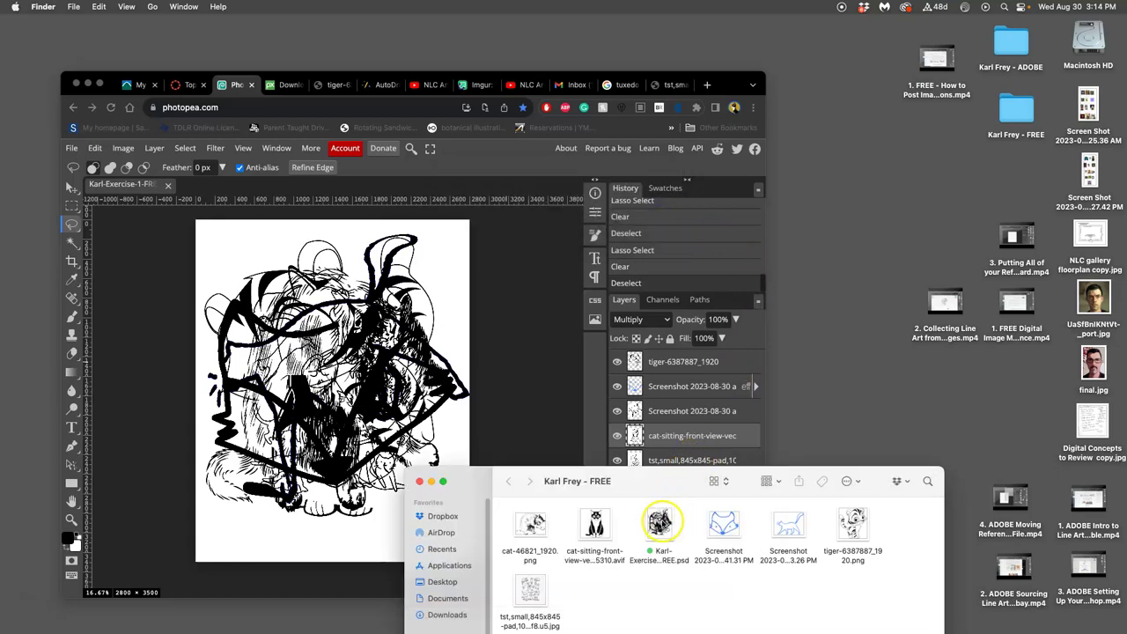
left_click(157, 188)
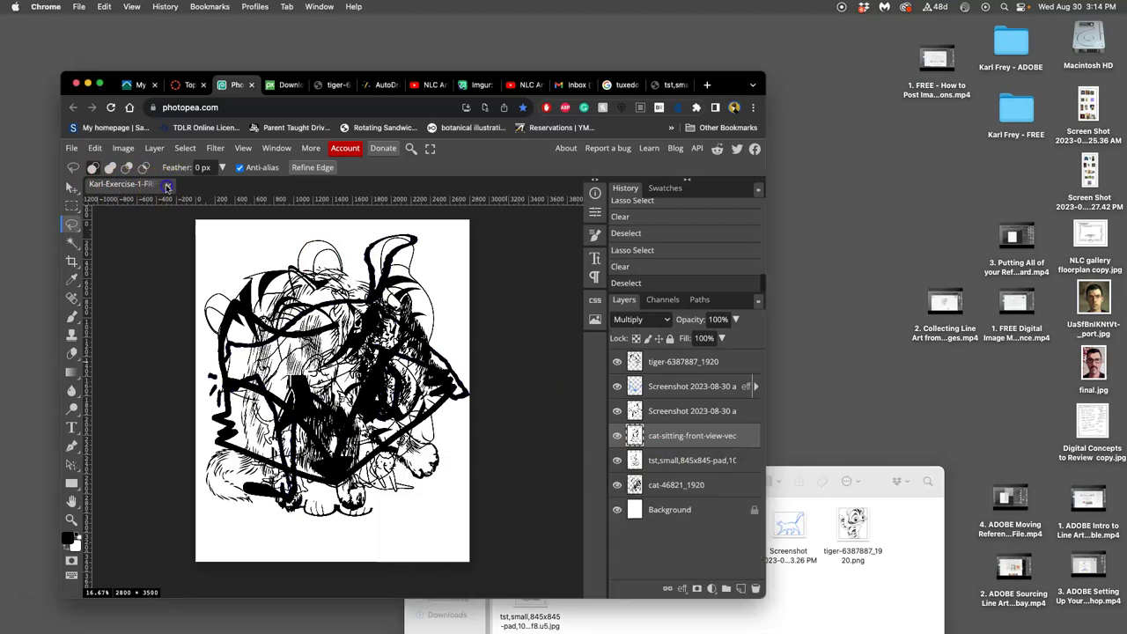